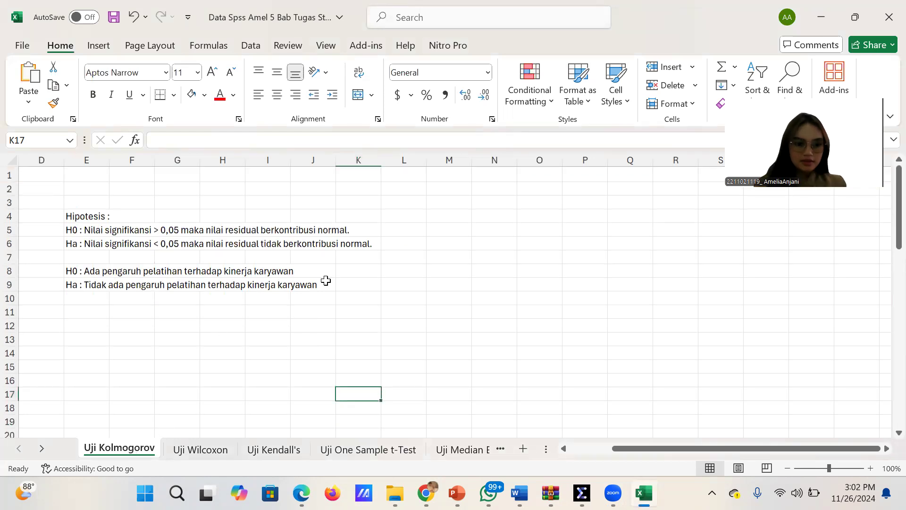
Review the training and performance data, the hypotheses, and the notes below the table on the Uji Kolmogorov sheet
scroll(325, 280, left, 3)
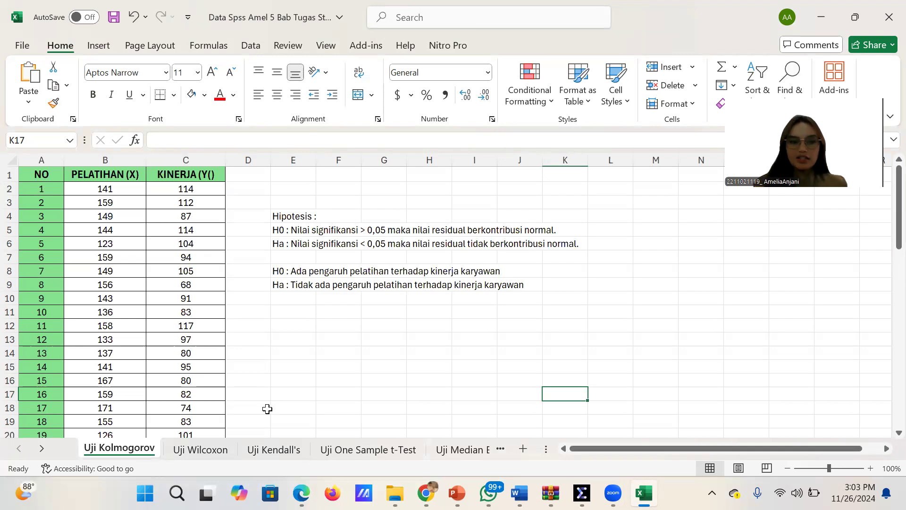
scroll(341, 279, up, 1)
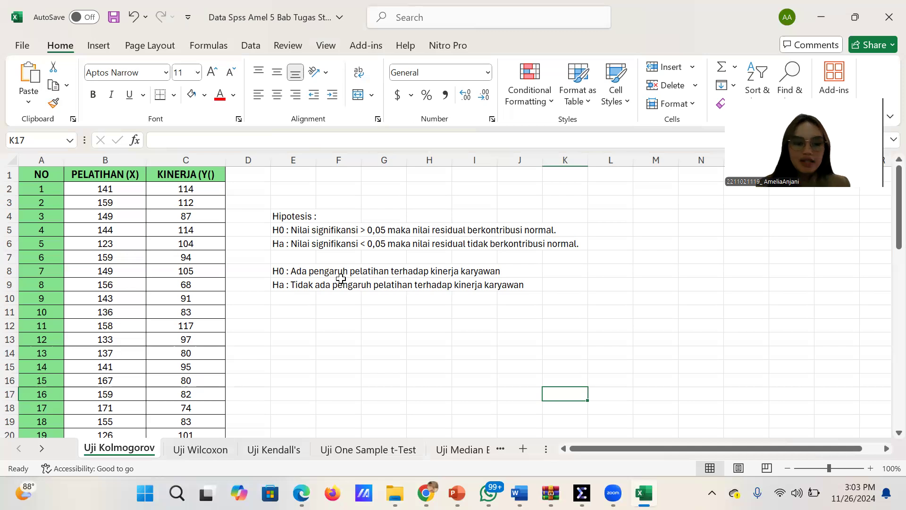
scroll(340, 278, down, 11)
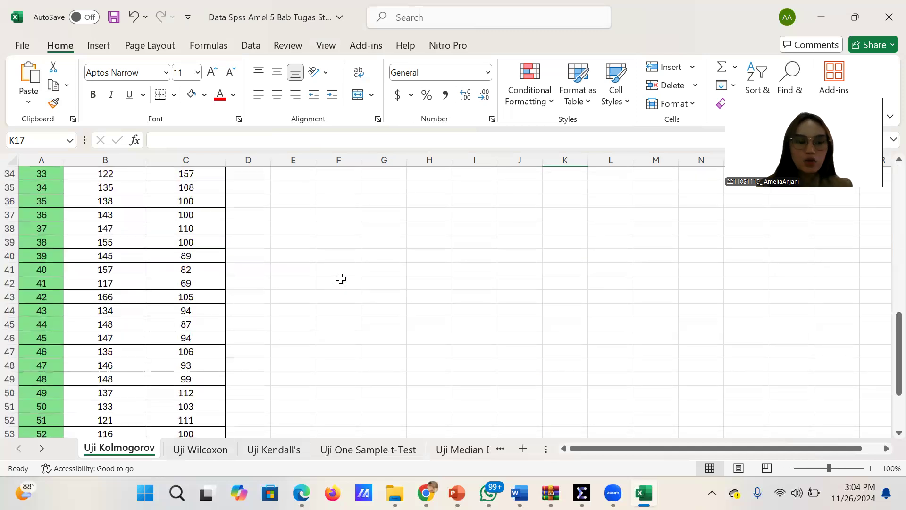
scroll(340, 278, down, 5)
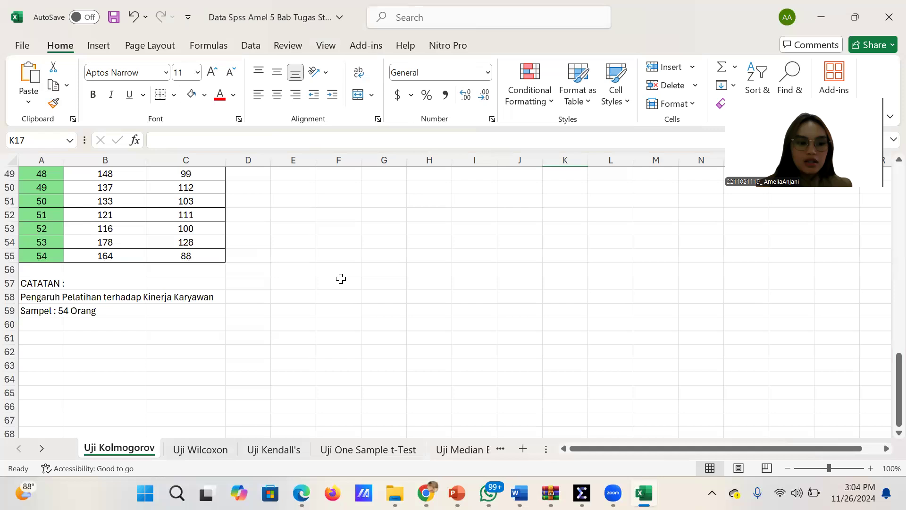
scroll(341, 279, up, 16)
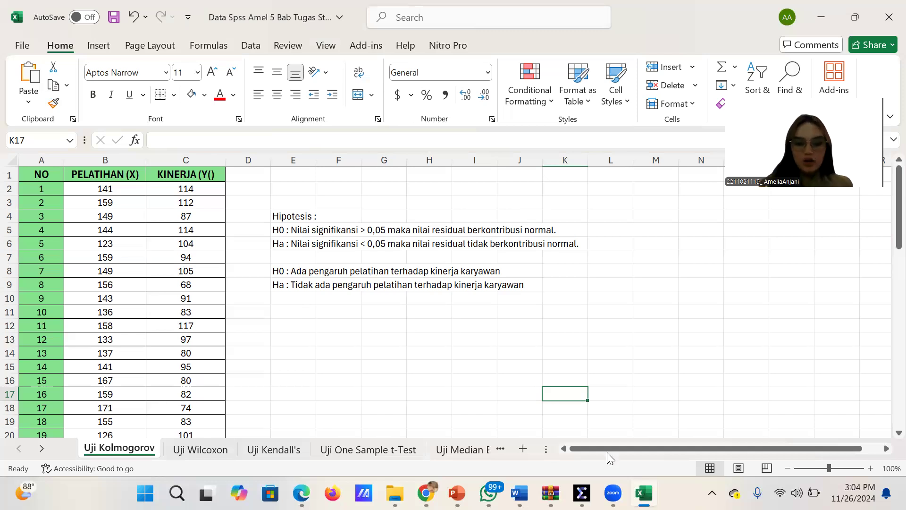
Switch to SPSS, select the first cell of the empty dataset, and return to the Excel workbook
mouse_move(582, 492)
click(546, 420)
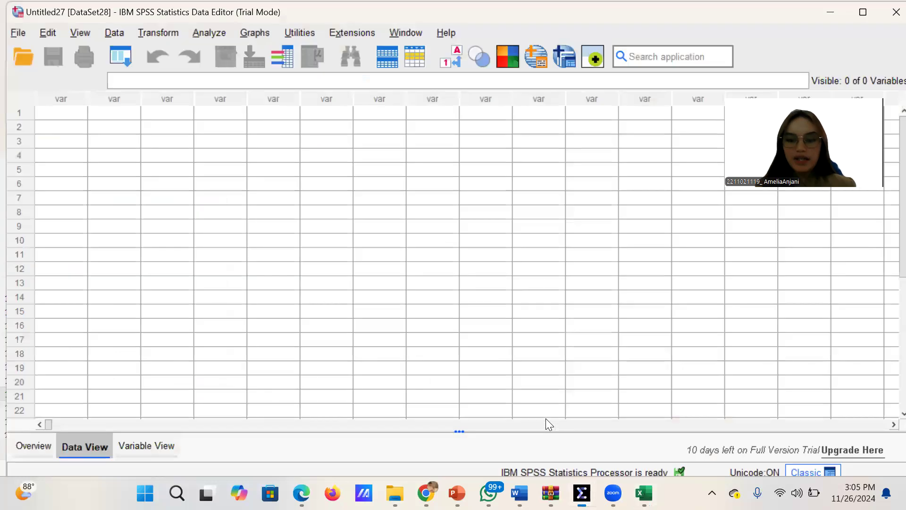
click(70, 114)
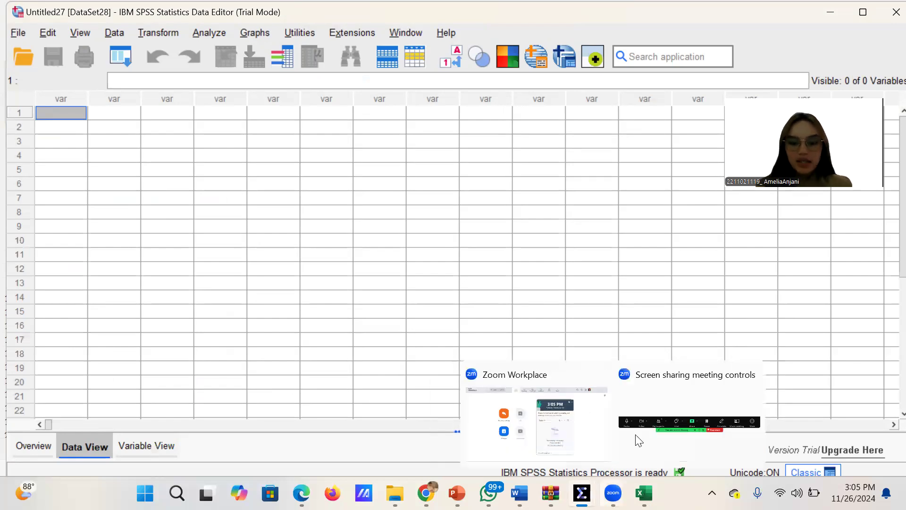
mouse_move(644, 493)
click(635, 434)
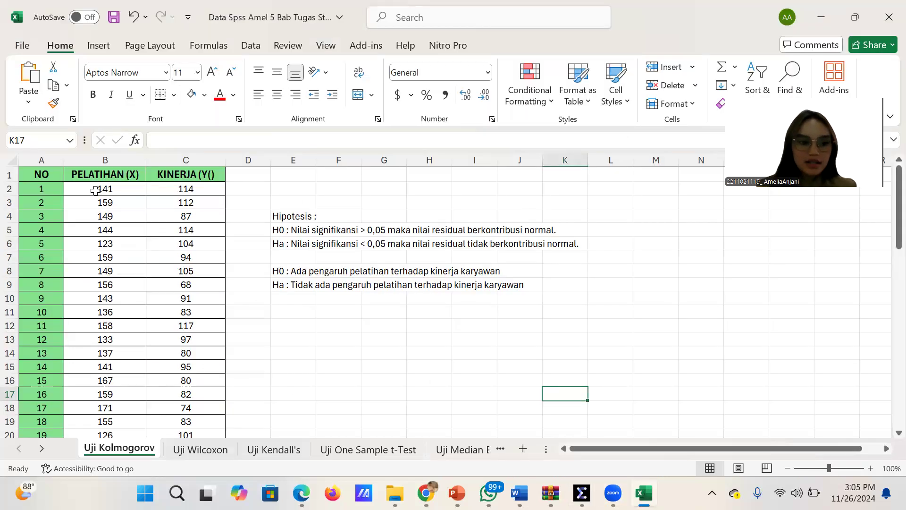
Copy the PELATIHAN (X) and KINERJA (Y) values in B2:C55, without the headers
drag(95, 191, 188, 395)
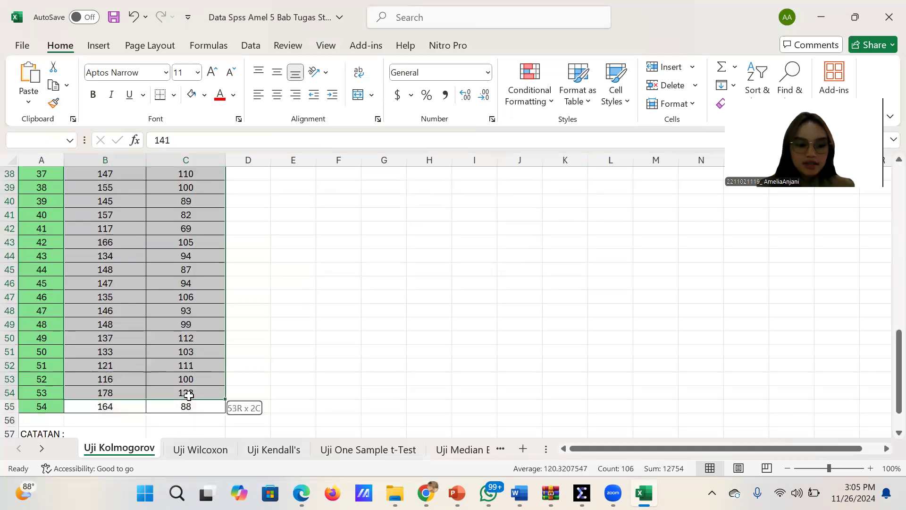
drag(186, 416, 189, 339)
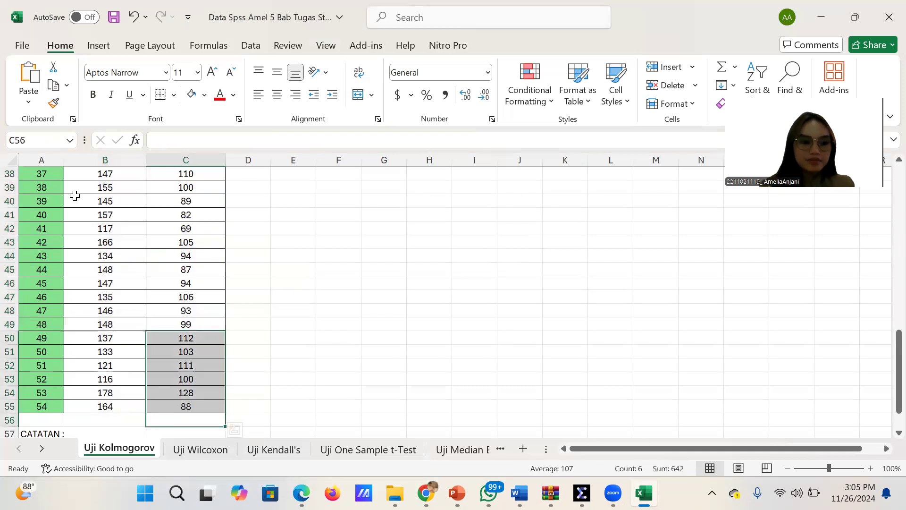
scroll(75, 195, up, 13)
drag(83, 189, 164, 361)
scroll(164, 362, down, 1)
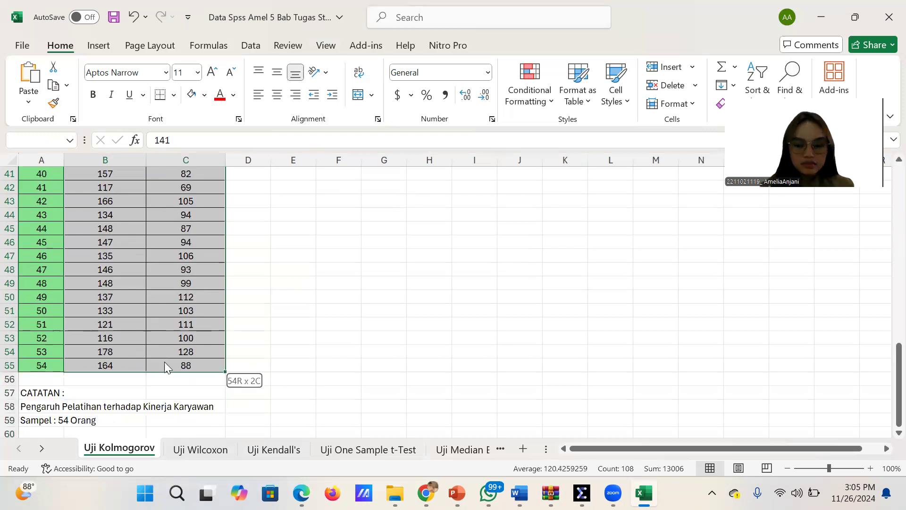
right_click(165, 365)
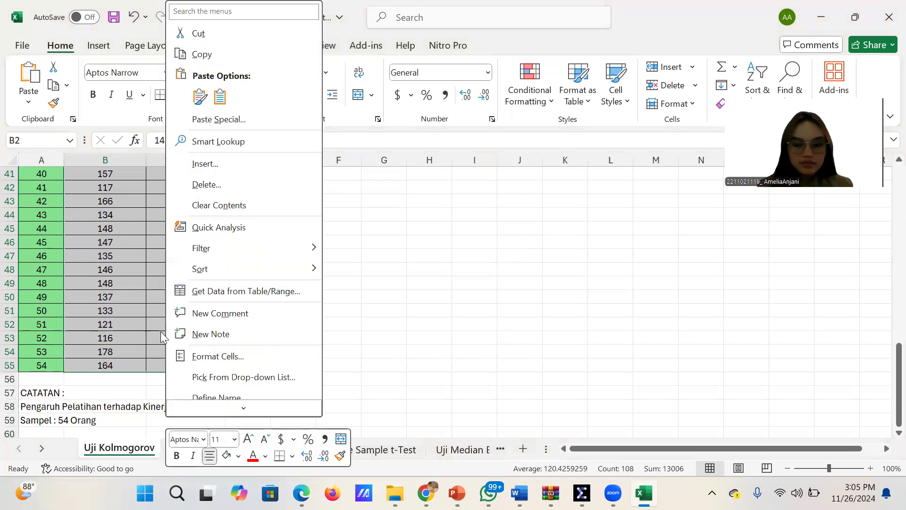
click(241, 61)
Switch to SPSS and paste the copied values into the dataset starting at the first cell
mouse_move(612, 493)
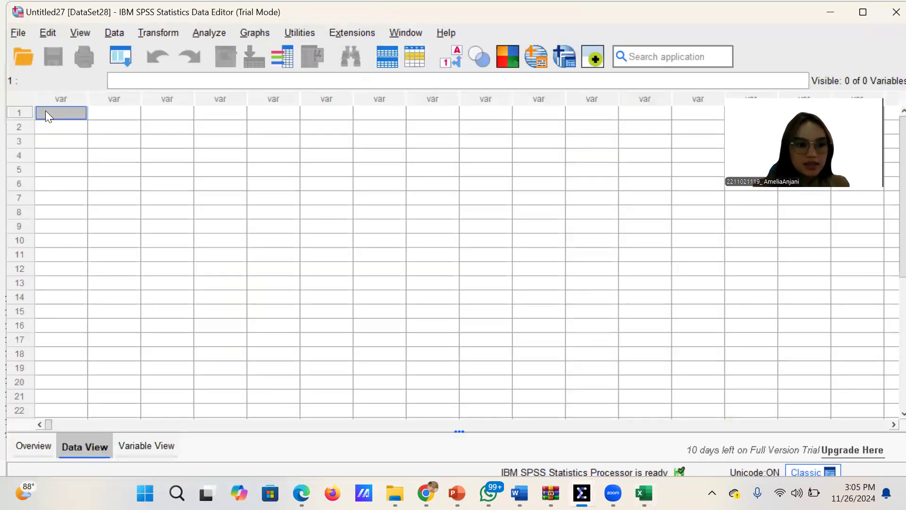
right_click(45, 110)
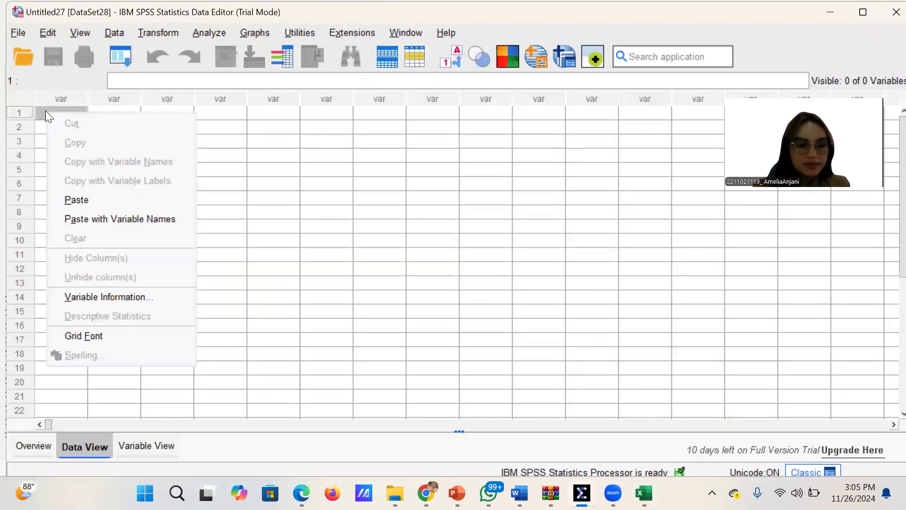
click(93, 197)
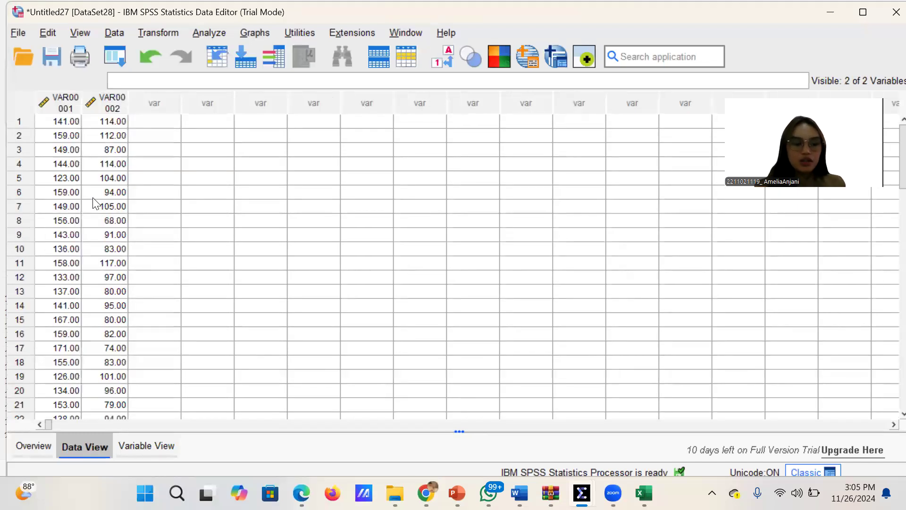
Rename the first variable X and the second variable Y in the variable definitions
click(155, 446)
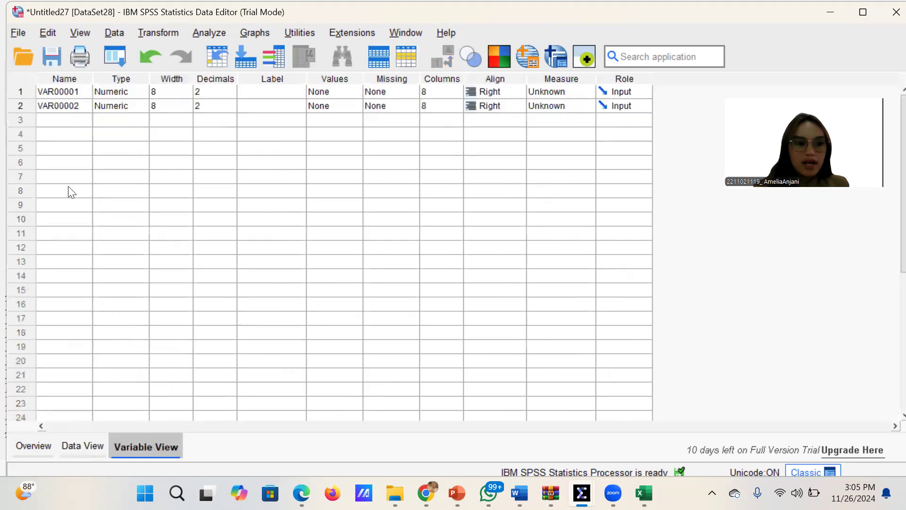
click(56, 101)
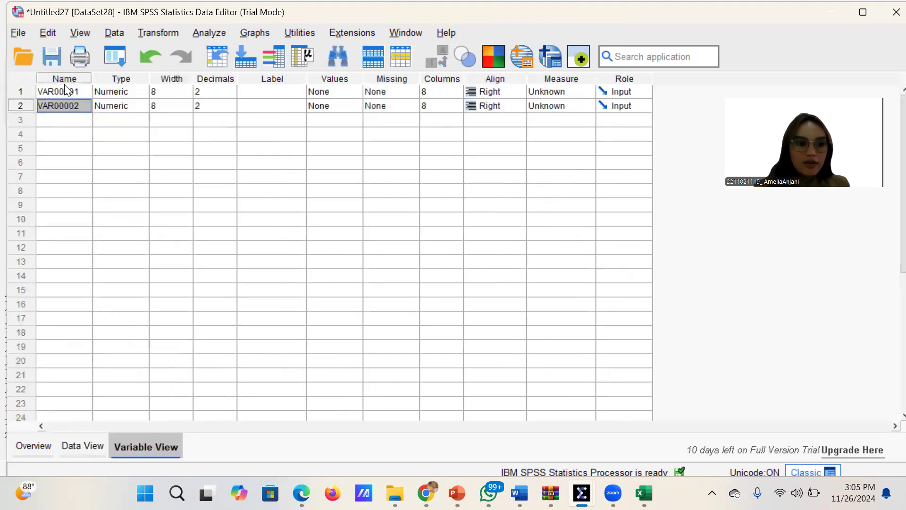
click(66, 90)
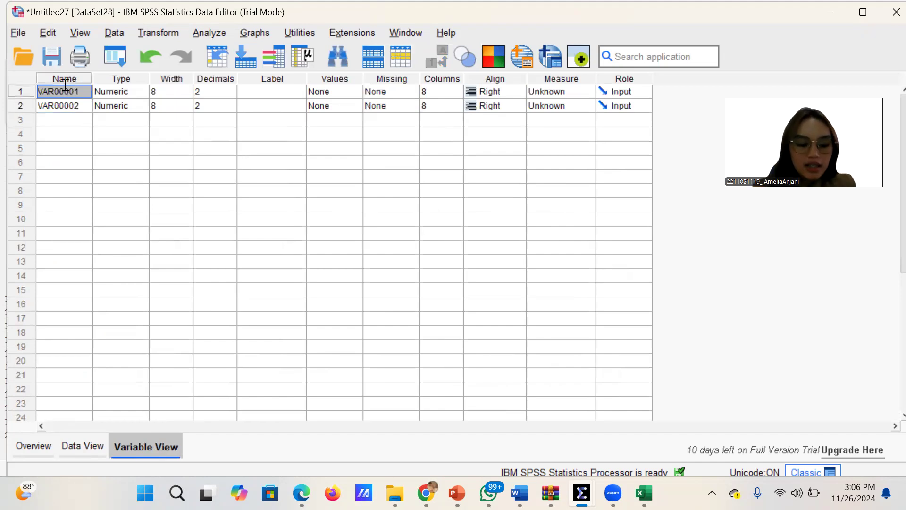
click(65, 90)
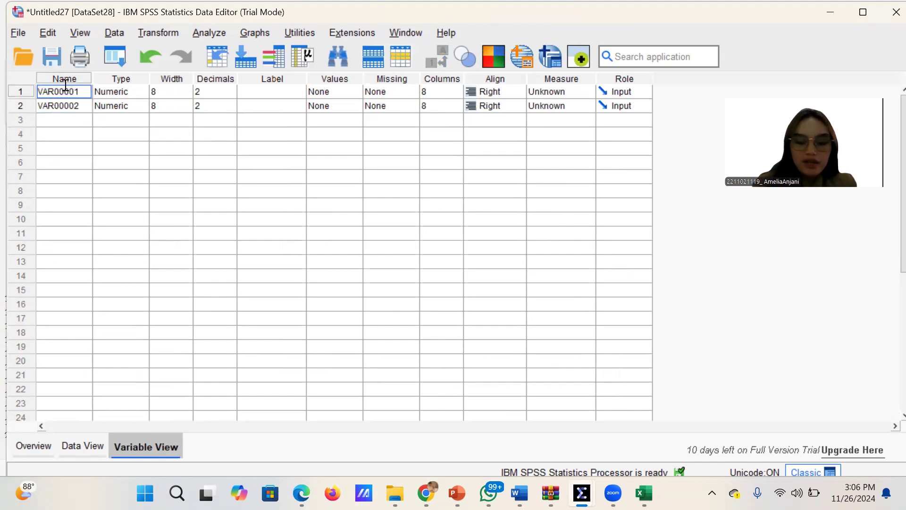
double_click(66, 88)
drag(88, 90, 36, 93)
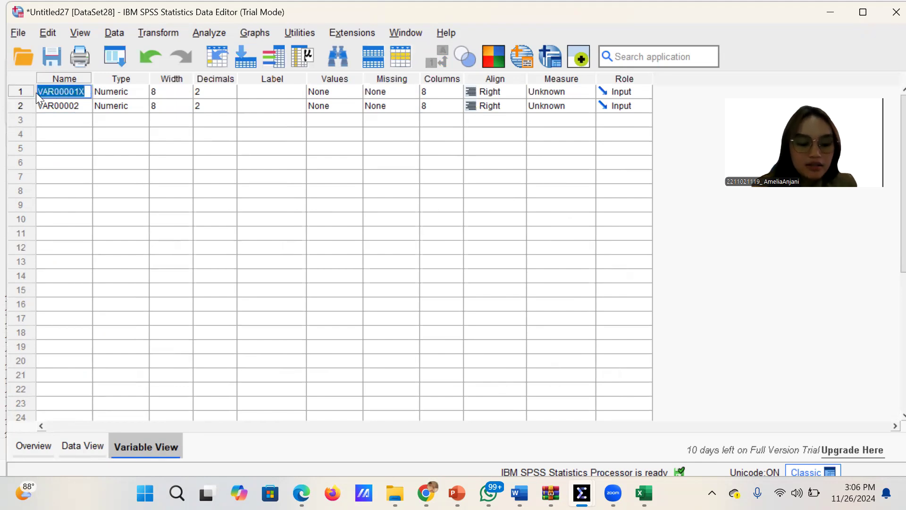
text(X)
key(Return)
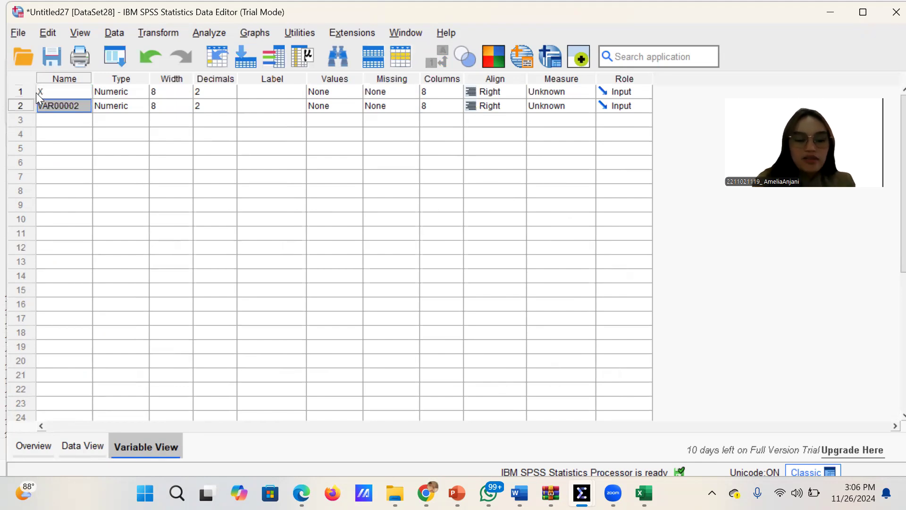
text(Y)
Label variable X as PELATIHAN and variable Y as KINERJA KARYAWAN
click(256, 91)
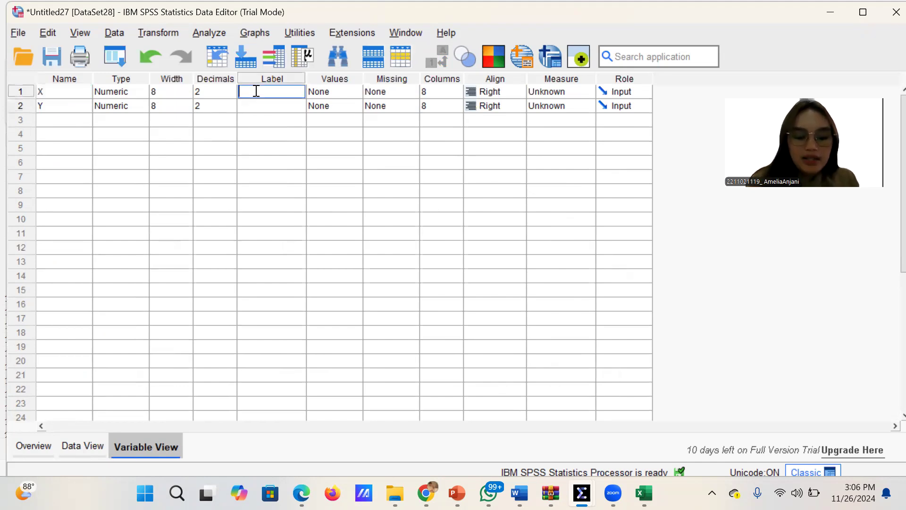
text(PELATIJ)
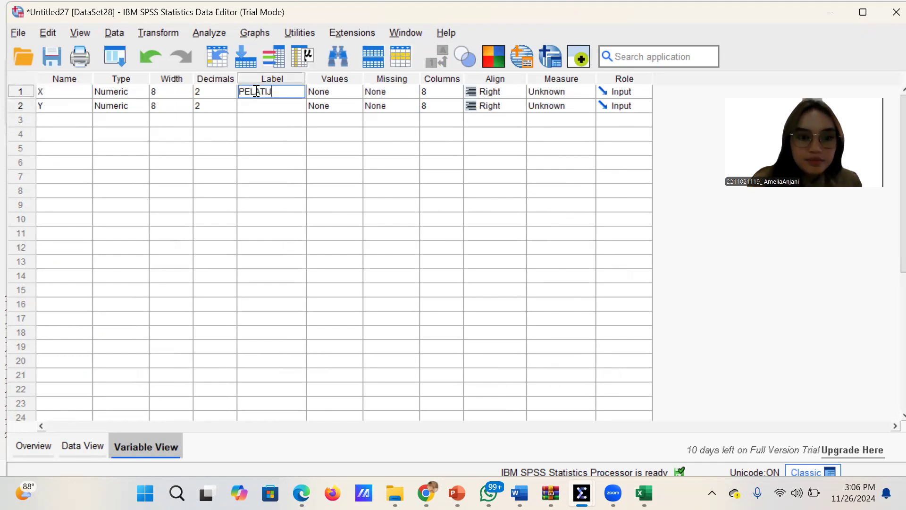
text(A)
key(BackSpace)
key(BackSpace)
text(H)
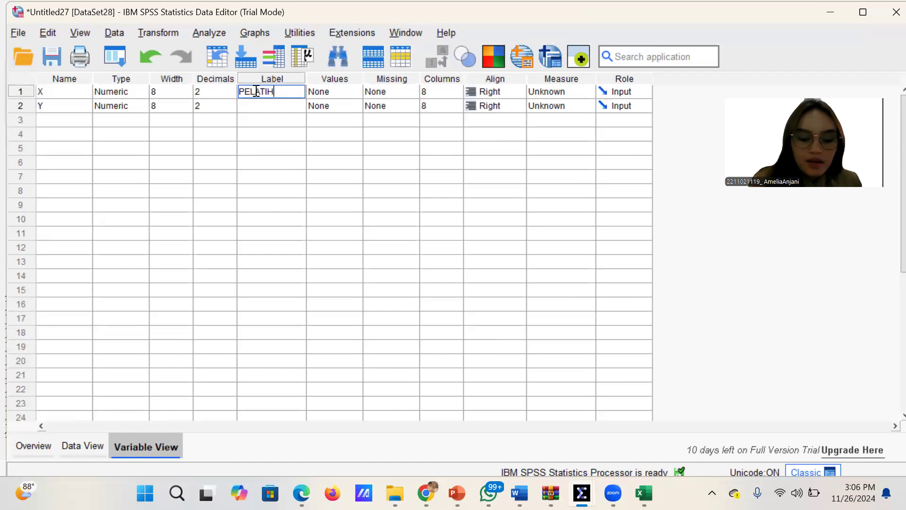
text(AN)
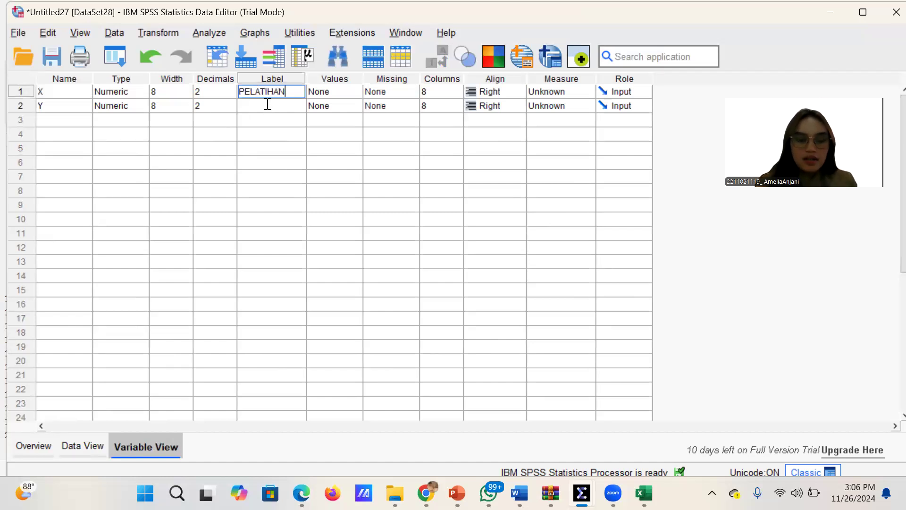
click(267, 104)
text(KINER)
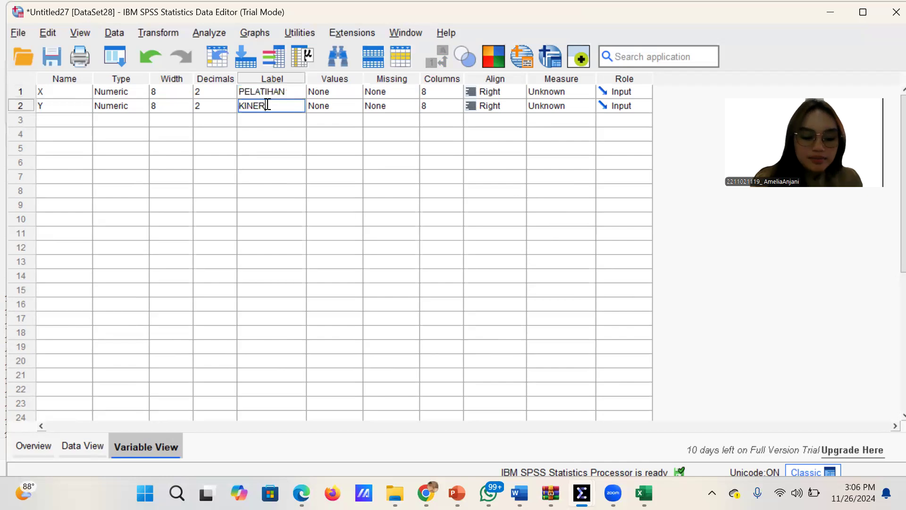
text(JA KA)
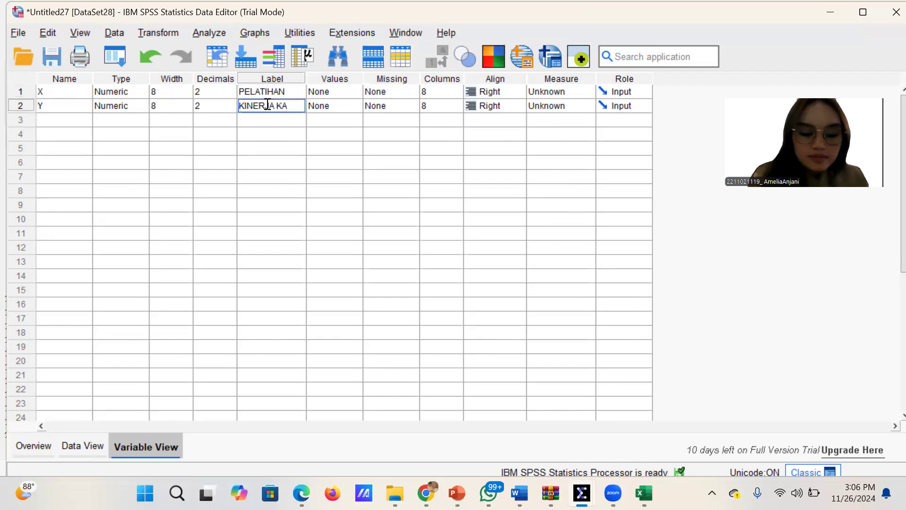
text(RYAWAN)
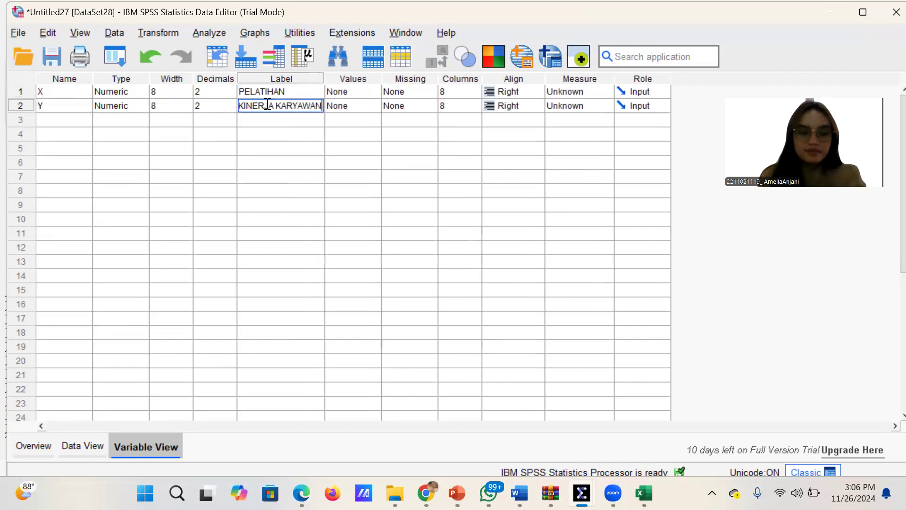
Set the decimals of both variables X and Y to 0
click(231, 92)
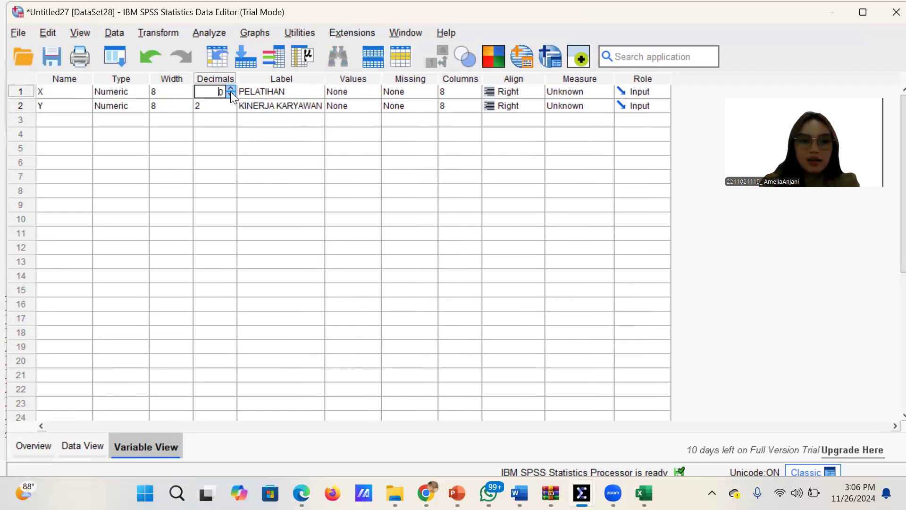
click(231, 107)
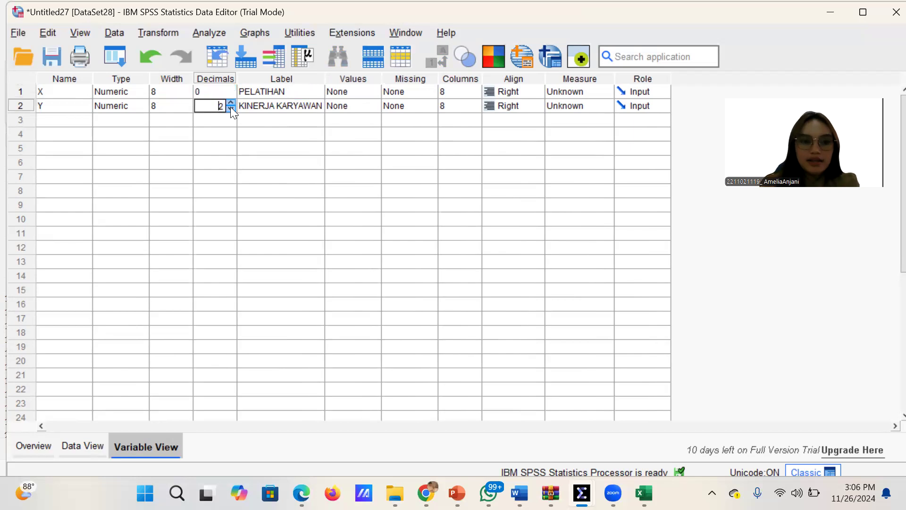
click(243, 193)
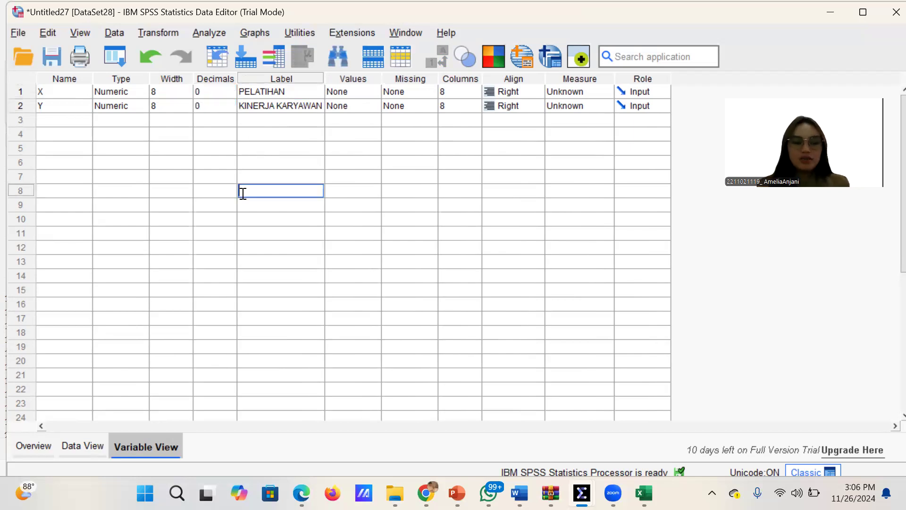
Set up a linear regression with KINERJA KARYAWAN [Y] as the dependent and PELATIHAN [X] as the independent variable
click(63, 441)
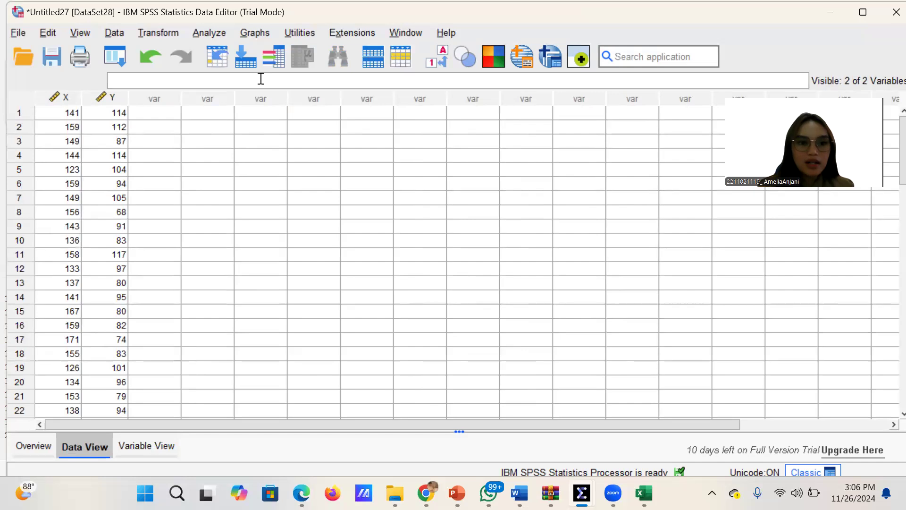
click(213, 32)
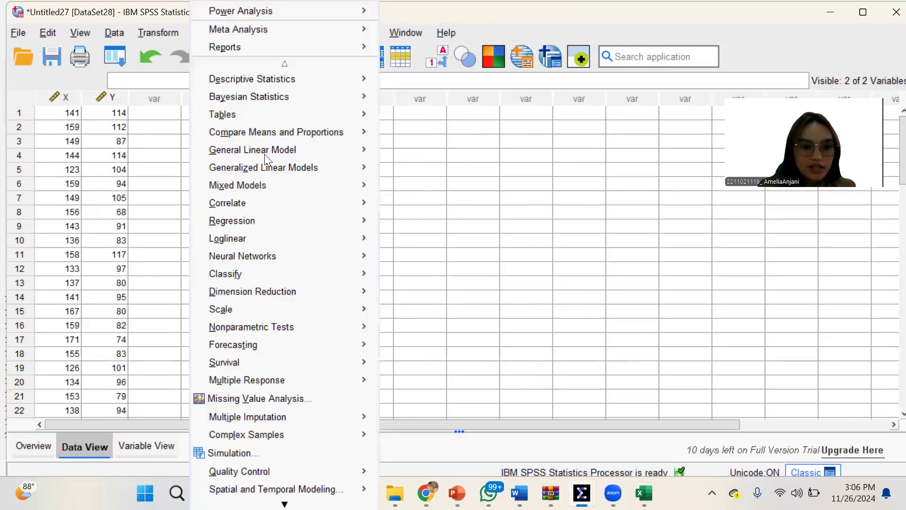
mouse_move(259, 225)
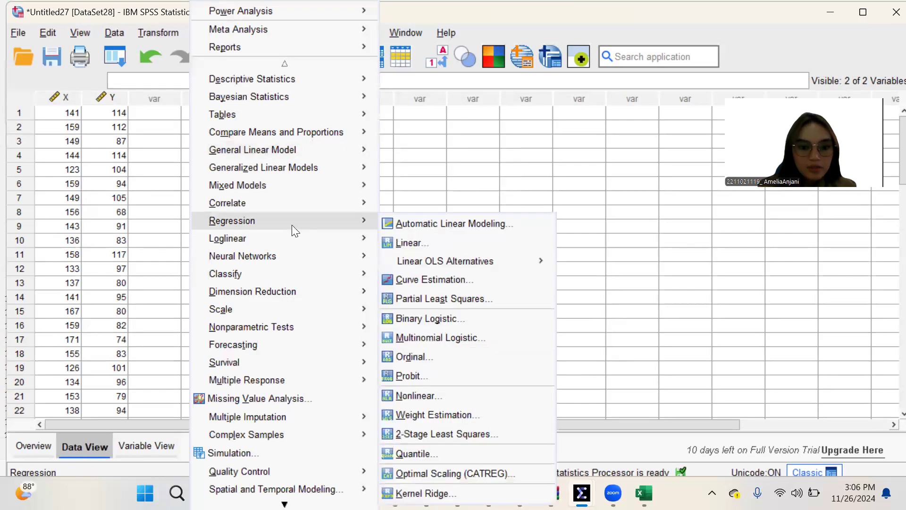
click(394, 243)
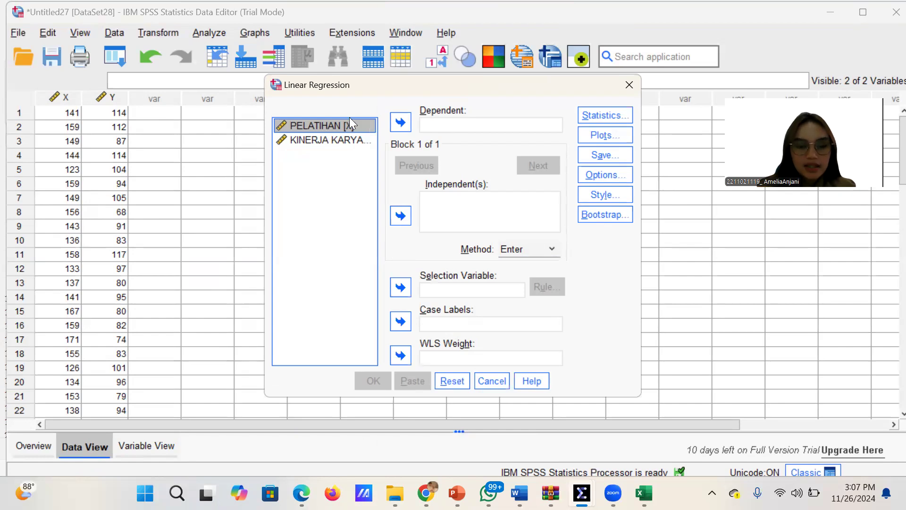
click(400, 215)
click(339, 140)
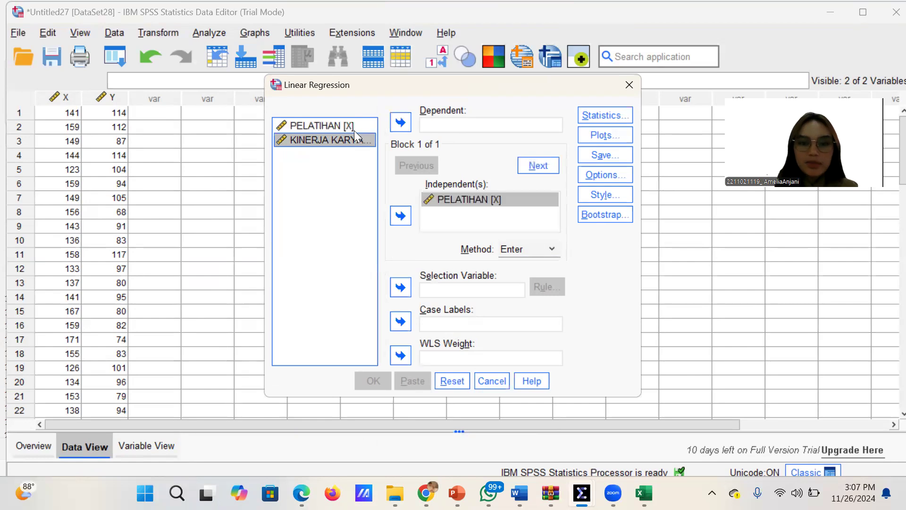
click(399, 122)
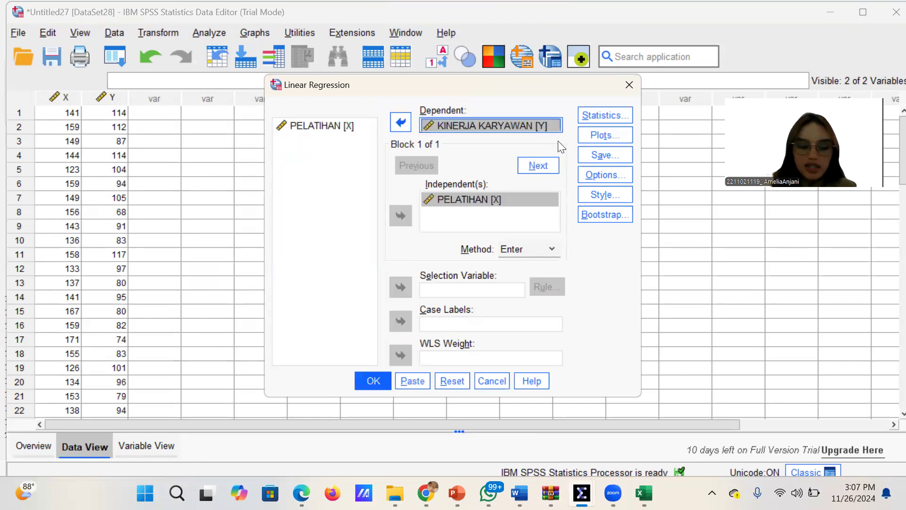
Enable saving of the unstandardized residuals as a new variable and run the linear regression
click(604, 154)
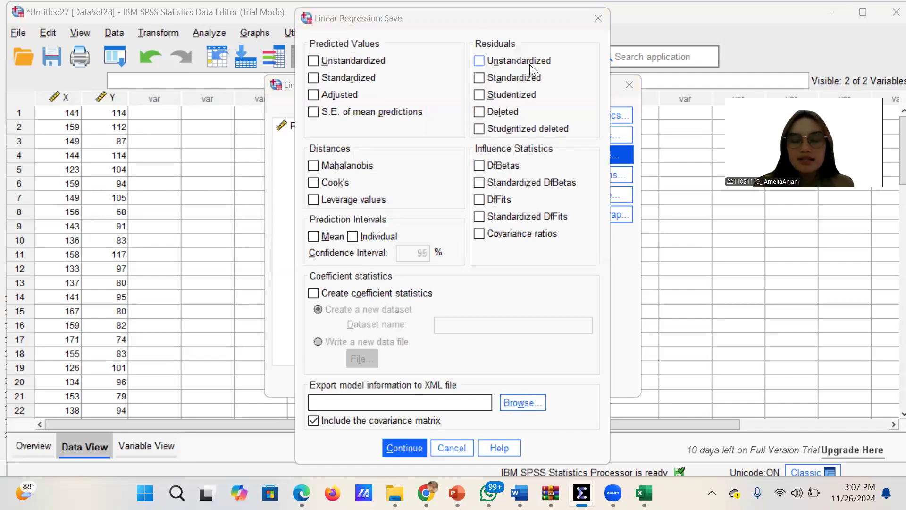
click(478, 63)
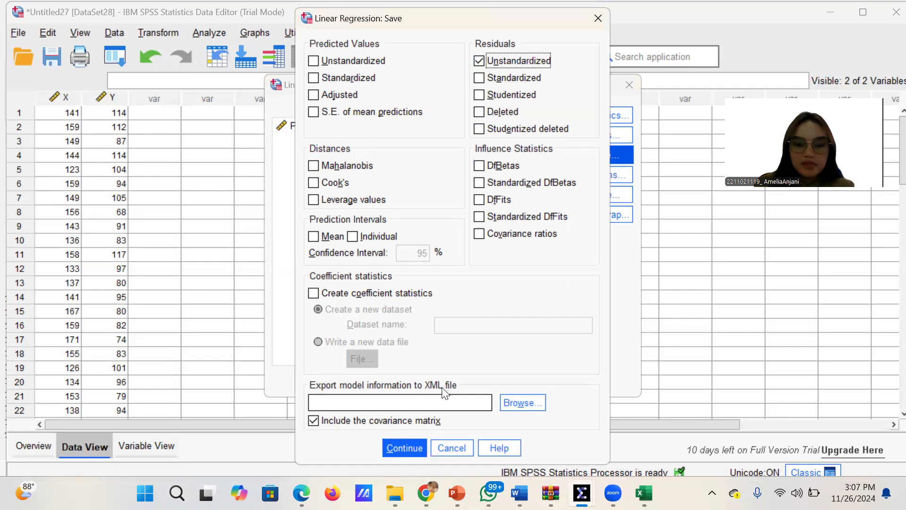
click(405, 448)
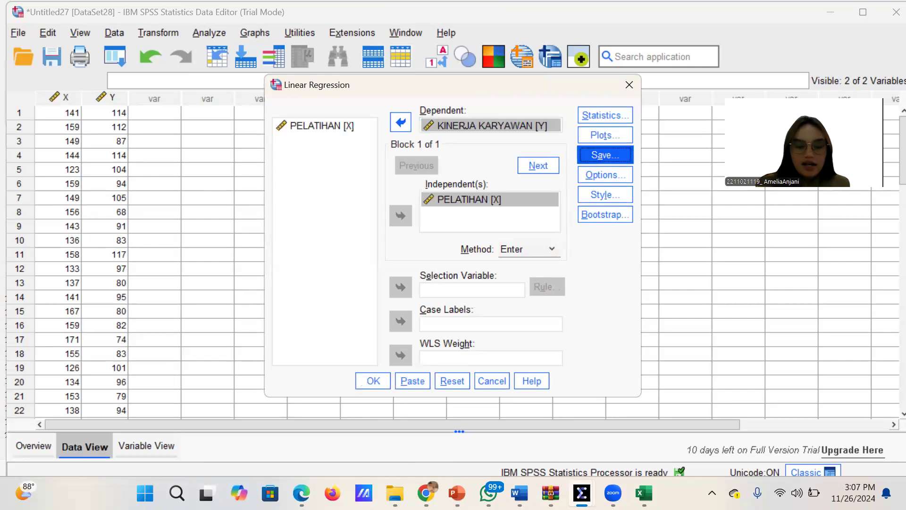
click(373, 382)
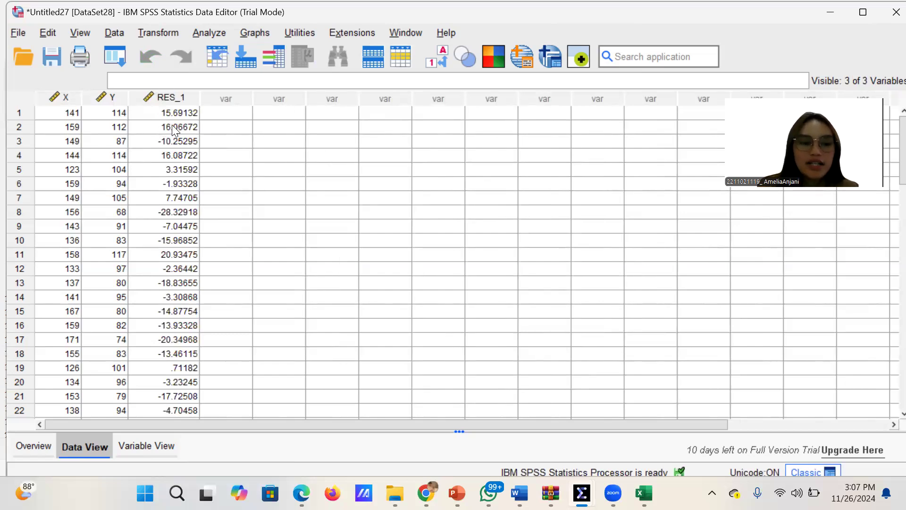
Run a legacy one-sample Kolmogorov-Smirnov test on Unstandardized Residual [RES_1] against the normal distribution
mouse_move(199, 102)
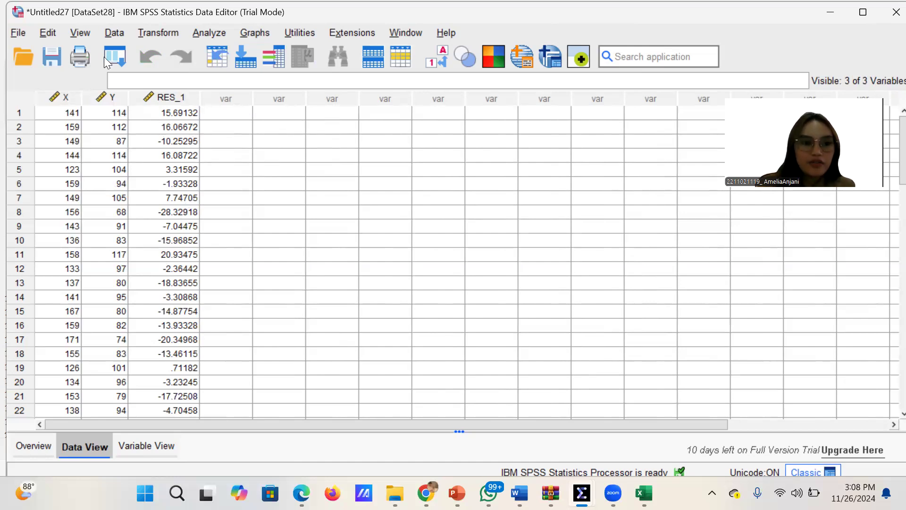
click(218, 28)
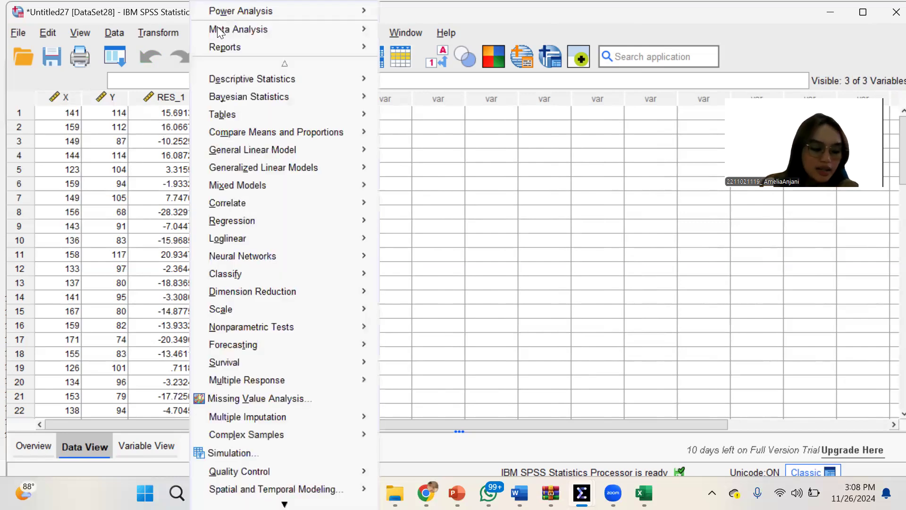
mouse_move(309, 340)
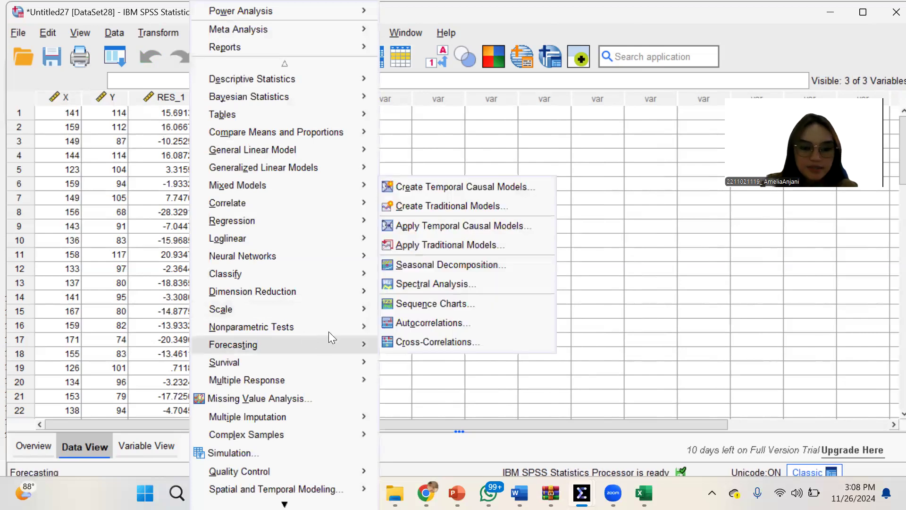
mouse_move(364, 329)
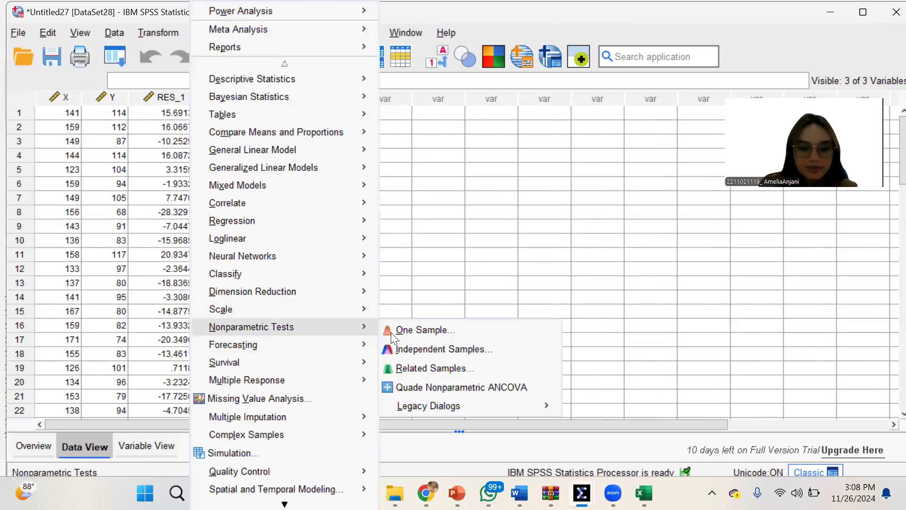
mouse_move(438, 407)
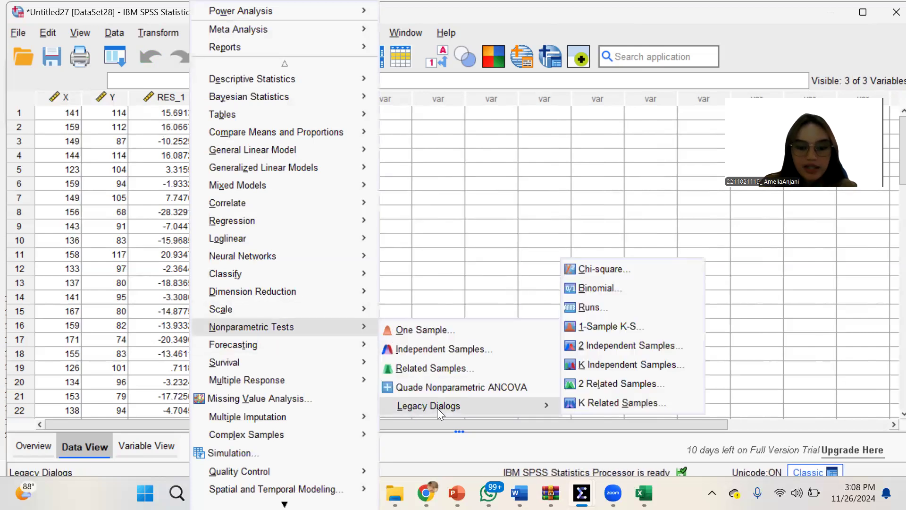
click(603, 324)
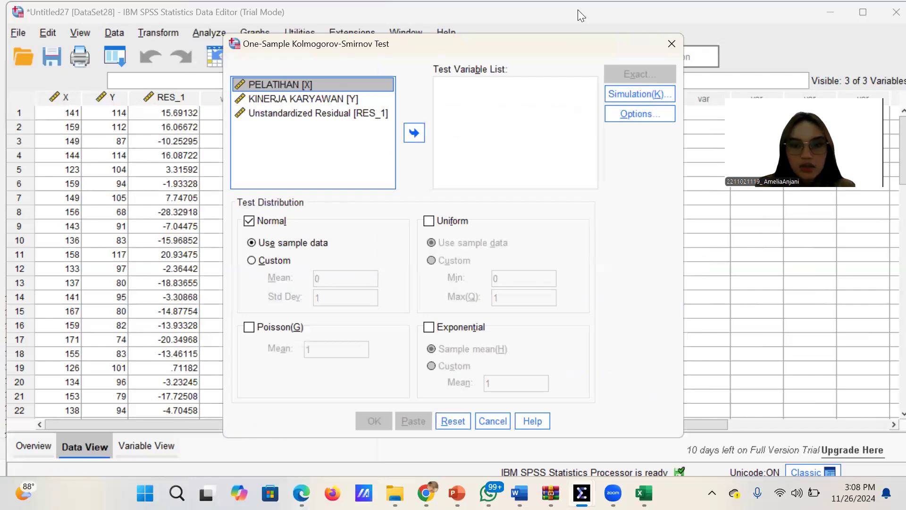
click(374, 114)
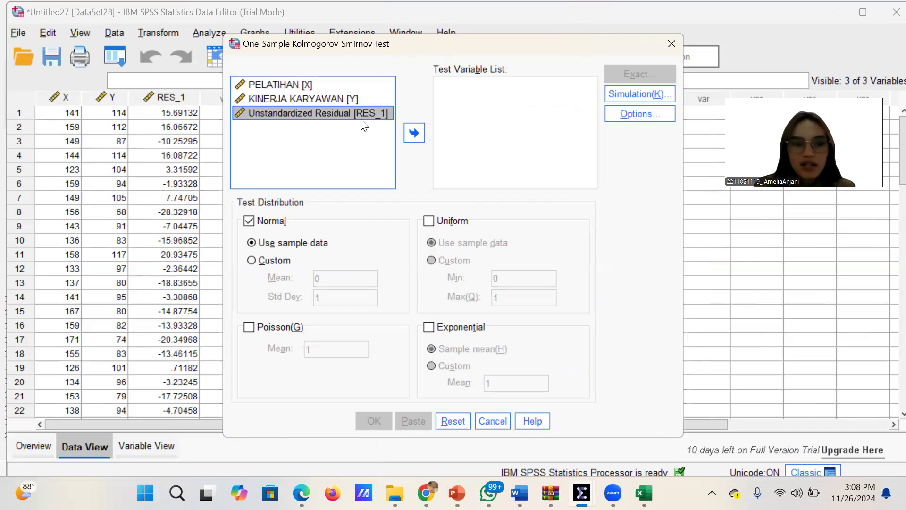
click(414, 132)
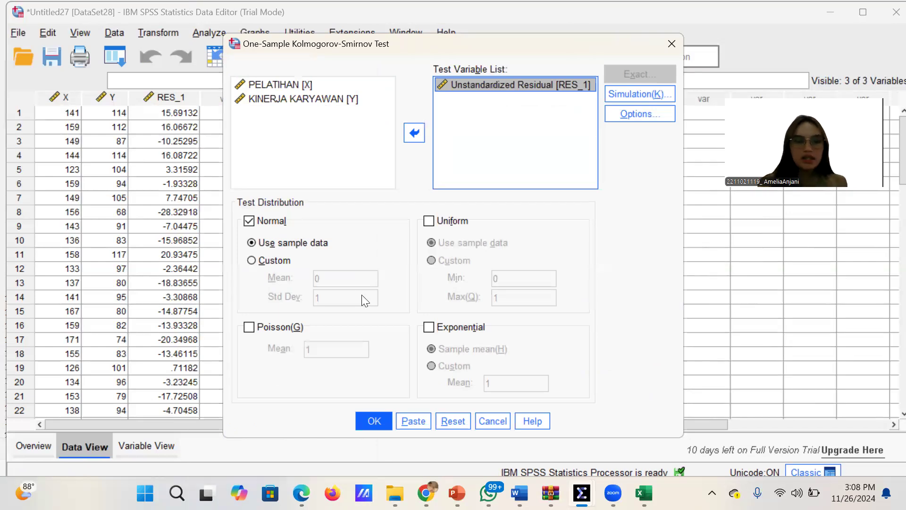
key(Return)
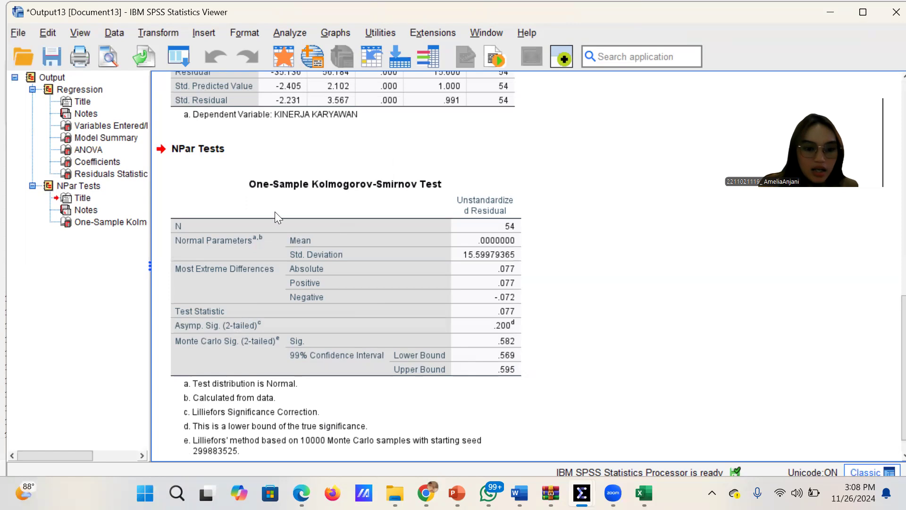
Examine the One-Sample Kolmogorov-Smirnov Test table and switch to Excel to read the hypotheses on the Uji Kolmogorov sheet
click(266, 286)
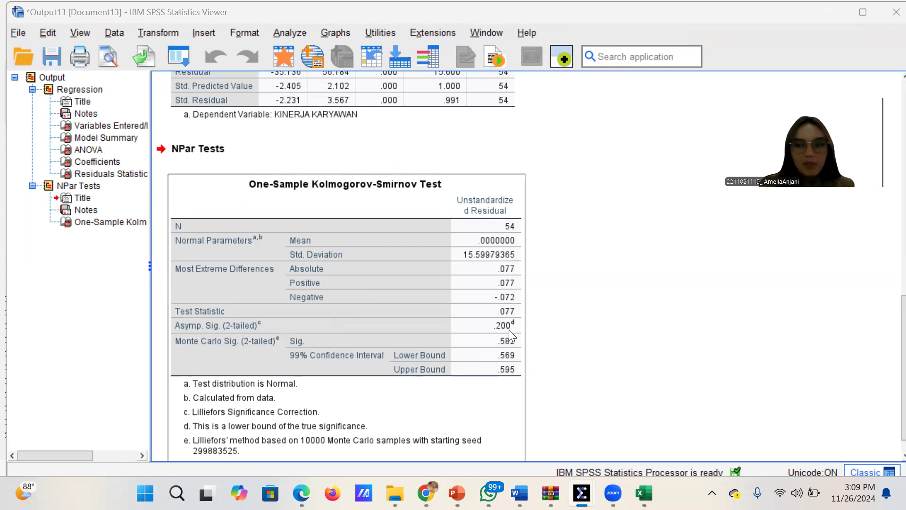
click(706, 425)
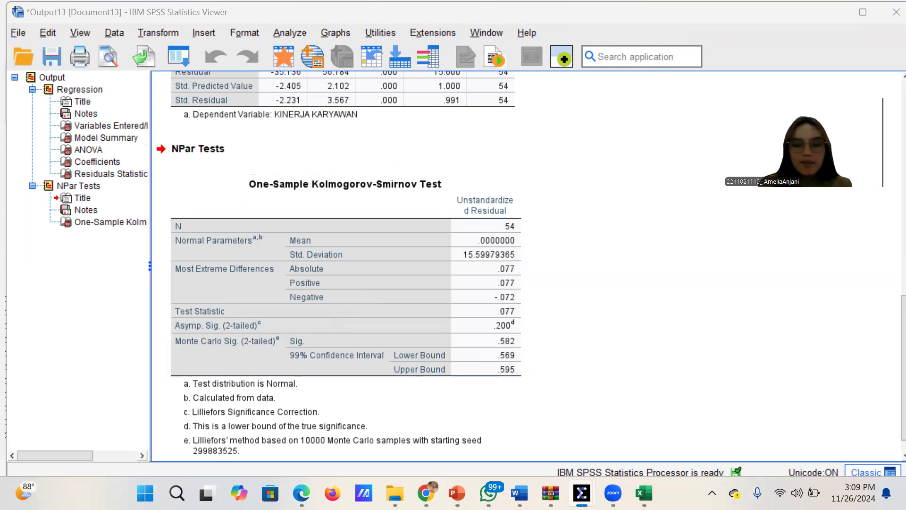
click(645, 493)
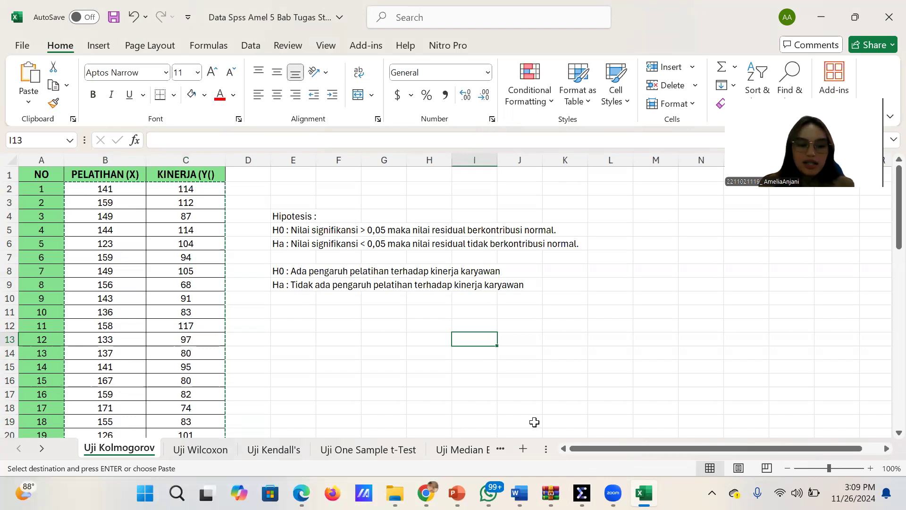
mouse_move(550, 492)
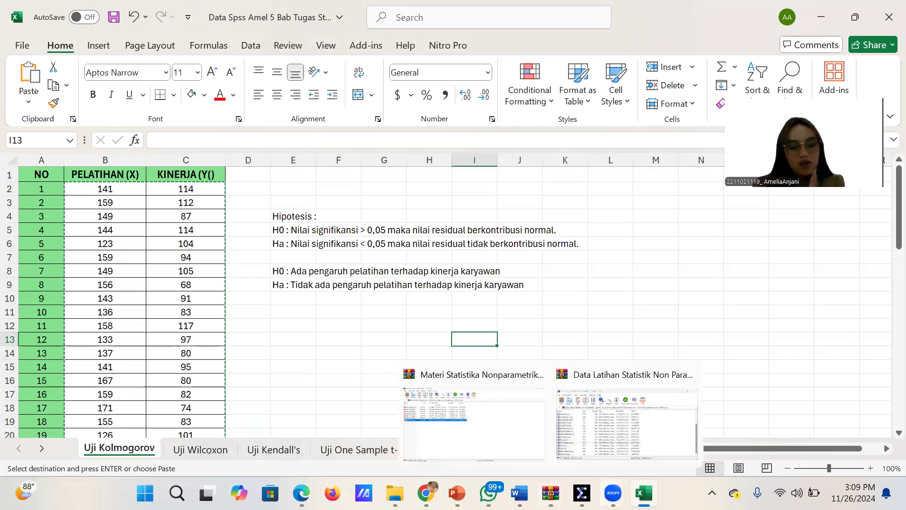
mouse_move(613, 492)
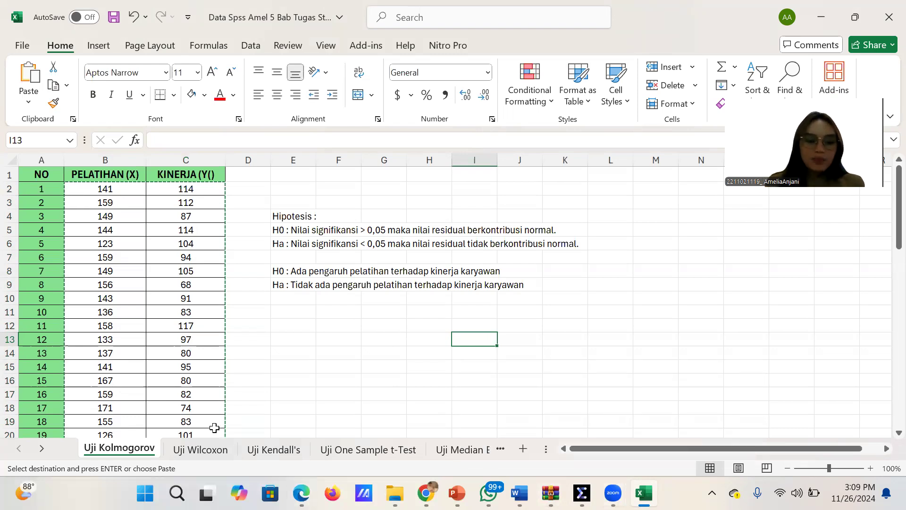
Review the pre-test and post-test data, the hypotheses and the notes on the Uji Wilcoxon sheet
click(200, 450)
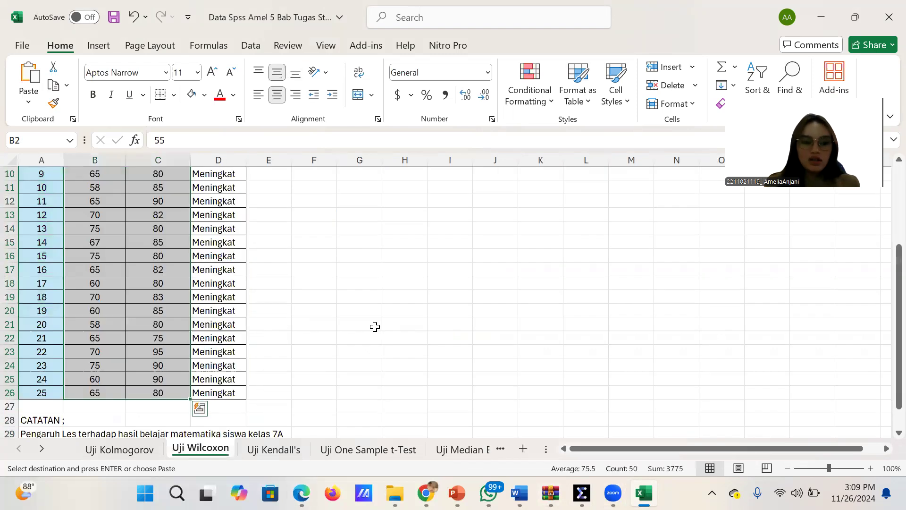
scroll(375, 326, up, 3)
click(374, 327)
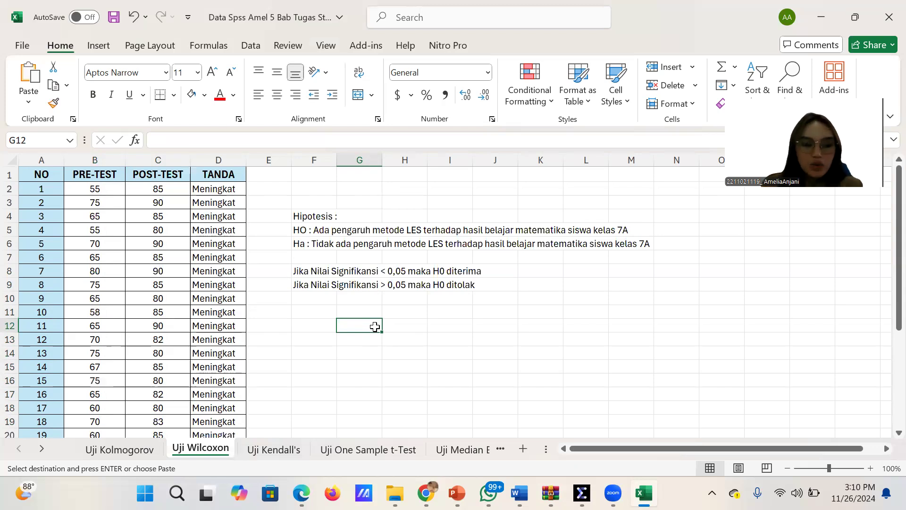
scroll(374, 326, up, 1)
scroll(375, 326, down, 3)
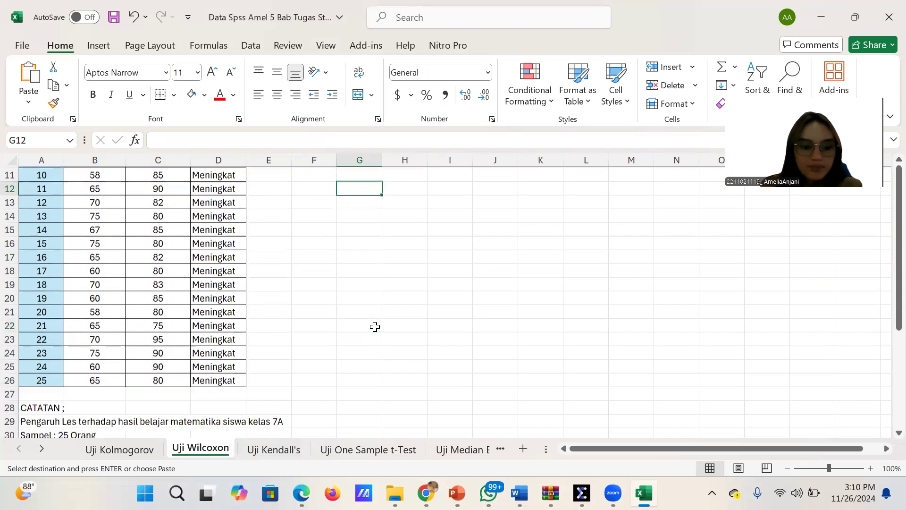
scroll(375, 326, down, 1)
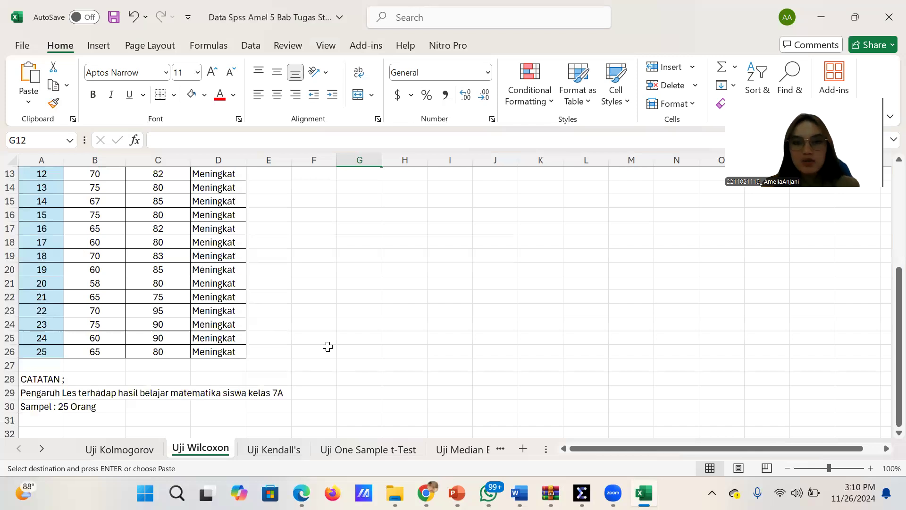
scroll(327, 347, up, 4)
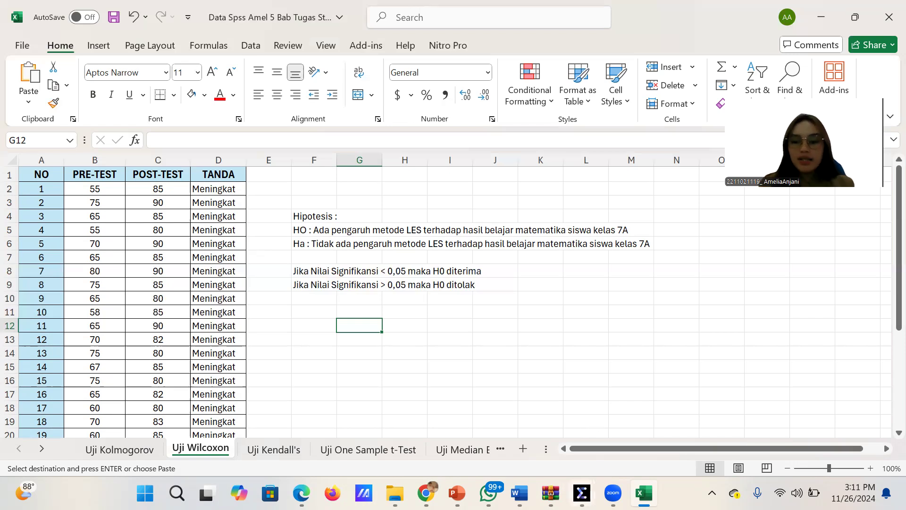
Switch to the SPSS Data Editor and create a new empty dataset
mouse_move(581, 493)
click(519, 410)
click(19, 33)
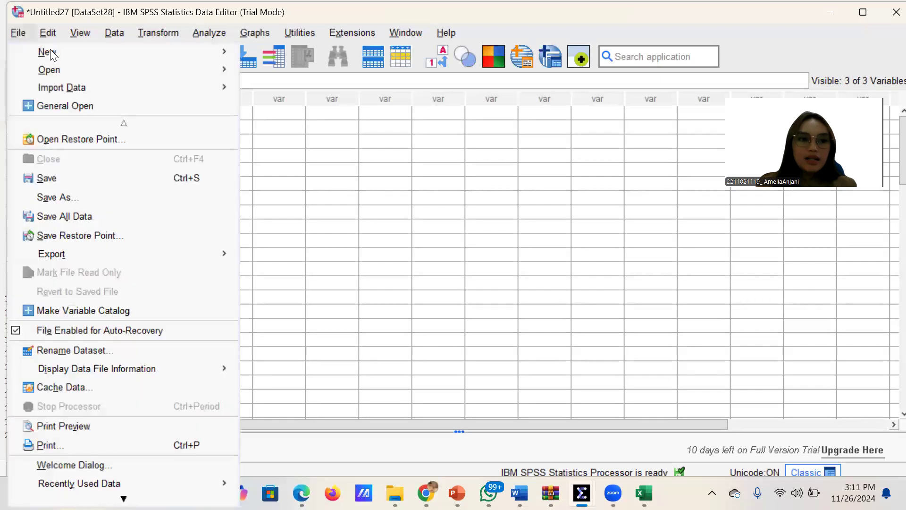
mouse_move(84, 53)
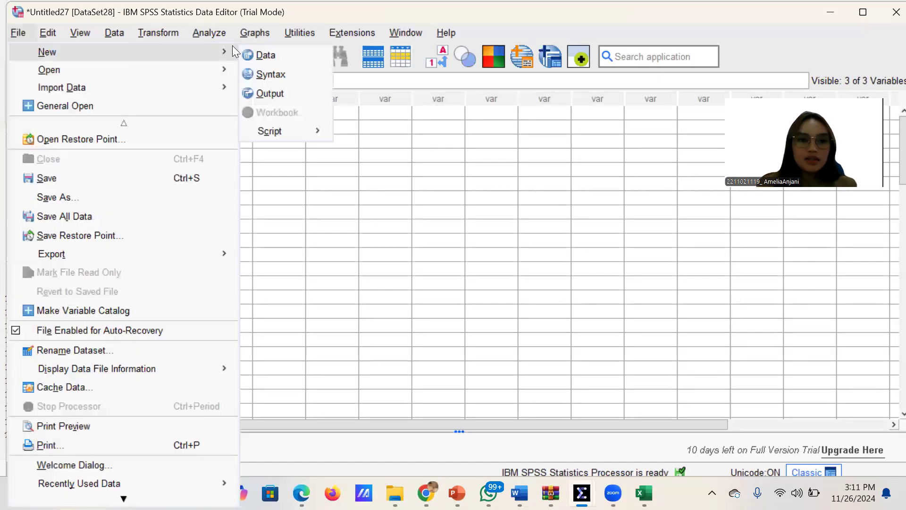
click(257, 55)
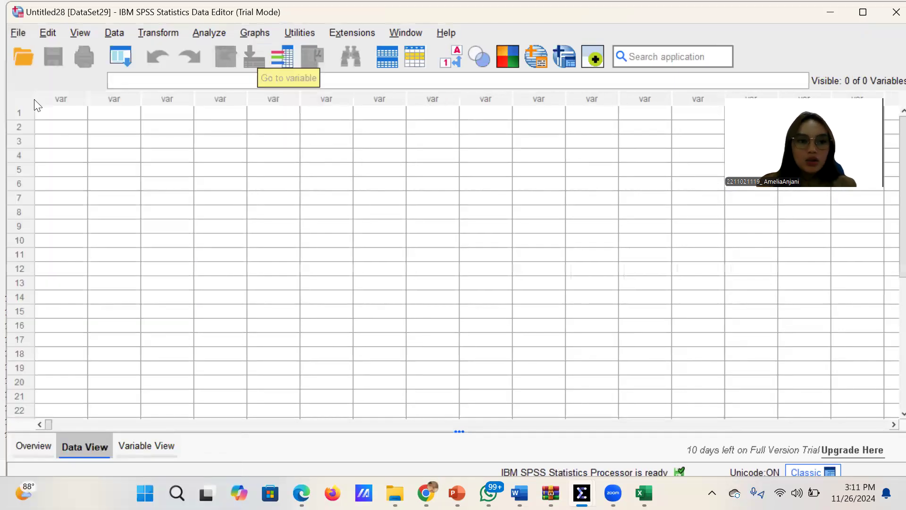
Switch to Excel and copy the pre-test and post-test scores in B2:C26 of the Uji Wilcoxon sheet
mouse_move(550, 493)
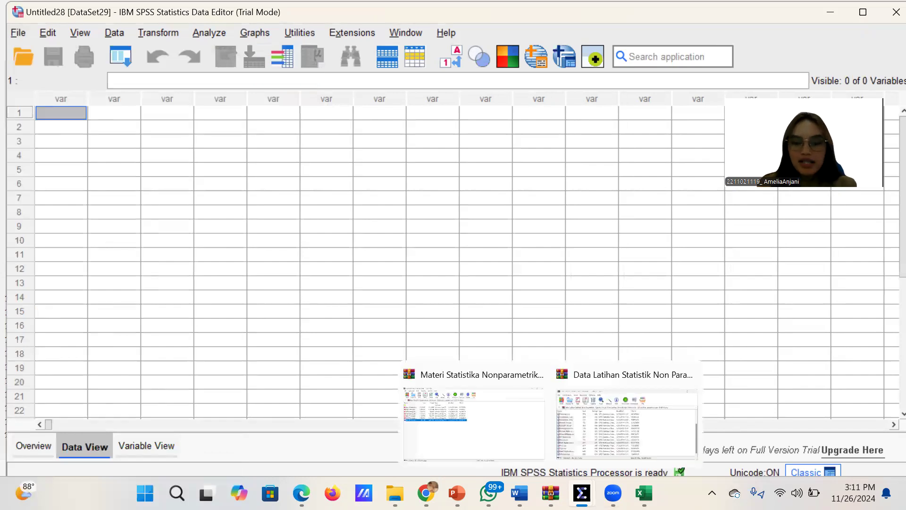
click(644, 492)
drag(104, 189, 163, 364)
drag(160, 388, 168, 406)
scroll(163, 403, down, 2)
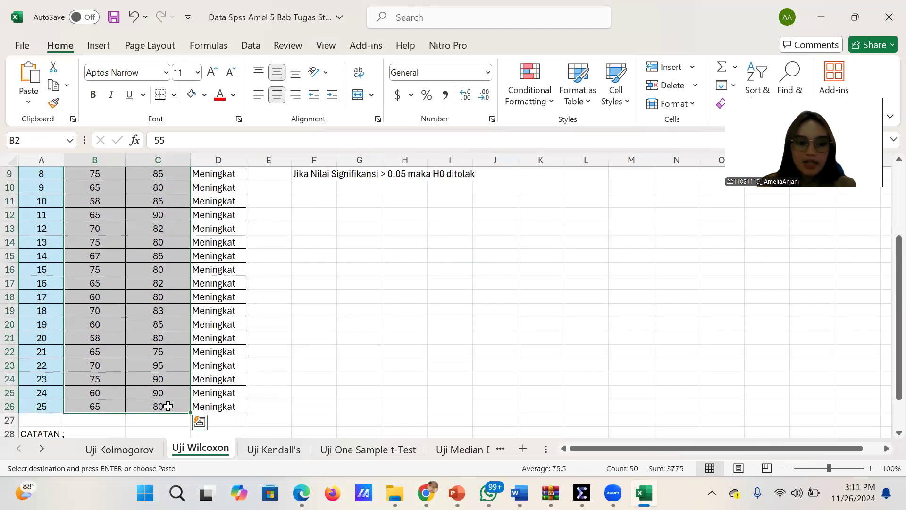
right_click(168, 406)
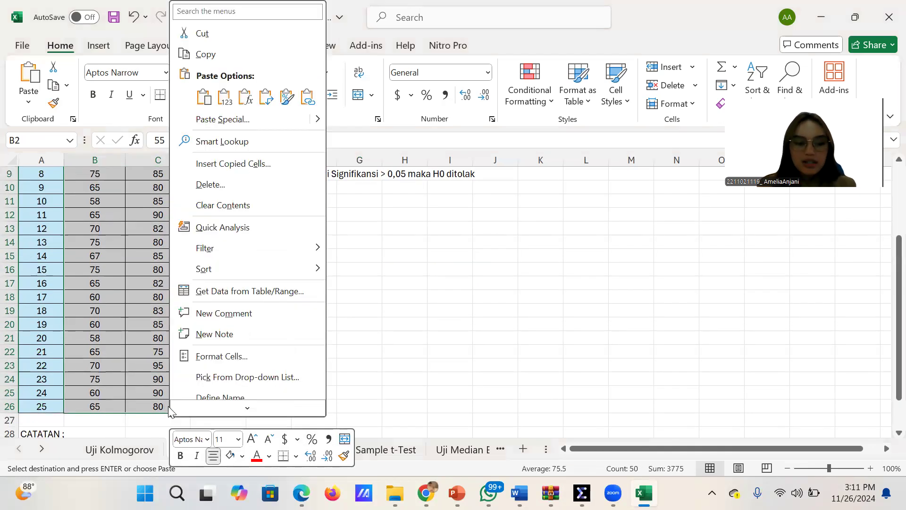
click(203, 53)
scroll(409, 325, up, 3)
Switch to the empty Untitled28 dataset in SPSS and paste the copied scores starting at the first cell
mouse_move(581, 492)
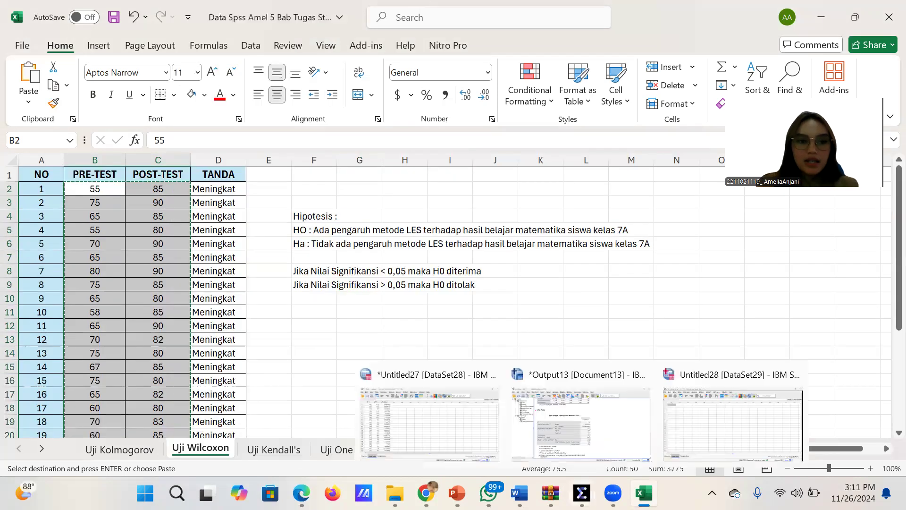
click(707, 422)
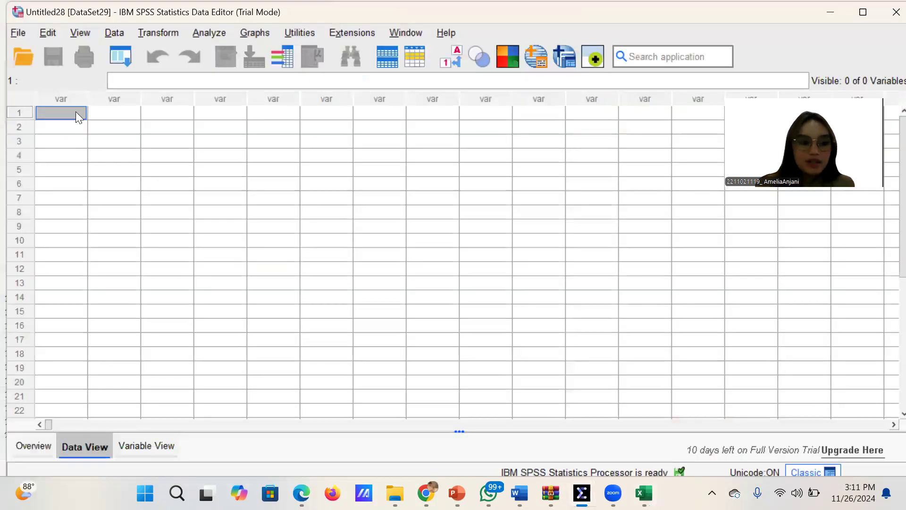
right_click(75, 112)
click(107, 199)
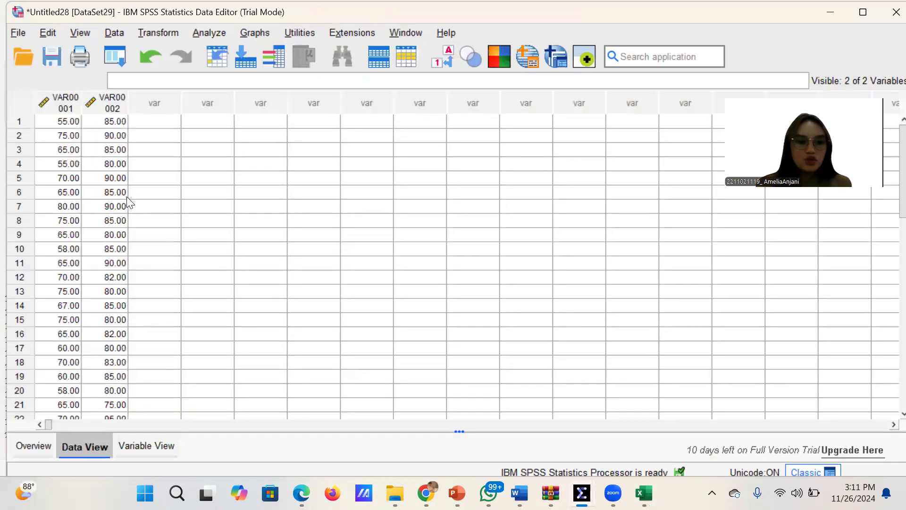
Rename the two pasted variables as PRE and POST
click(140, 452)
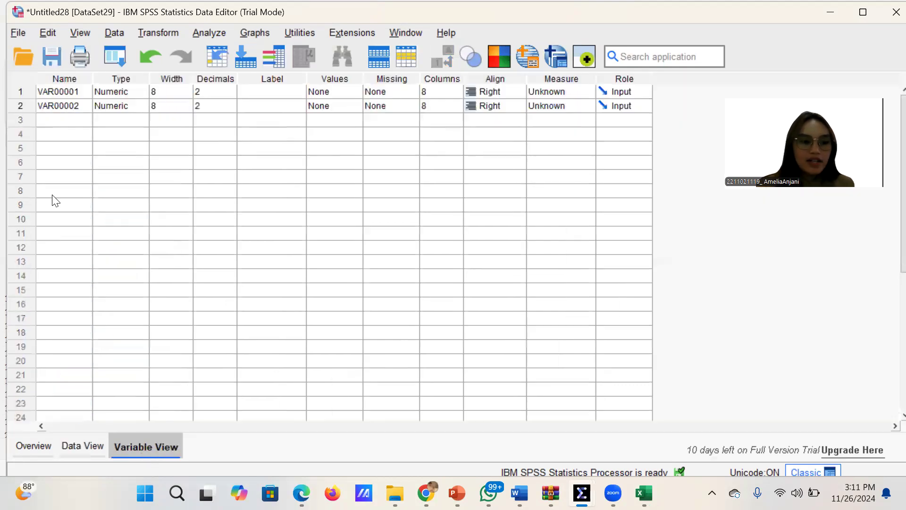
click(71, 95)
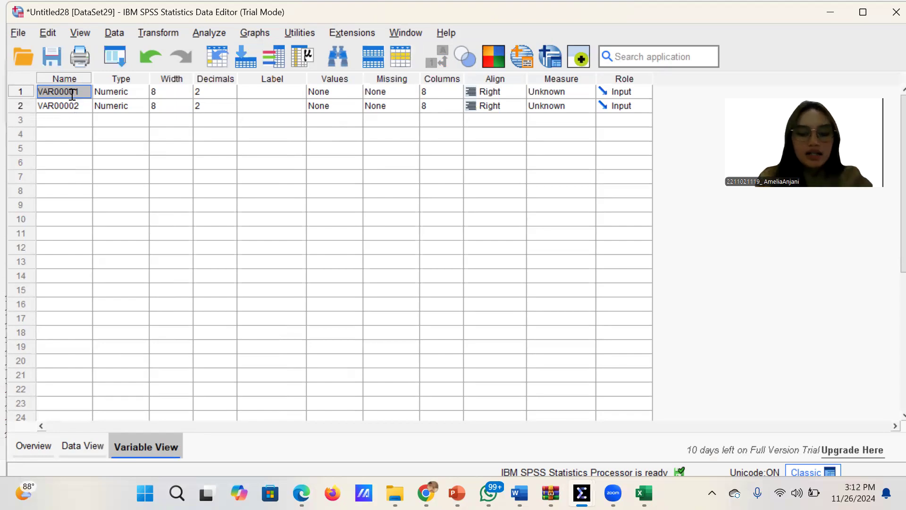
text(PRE)
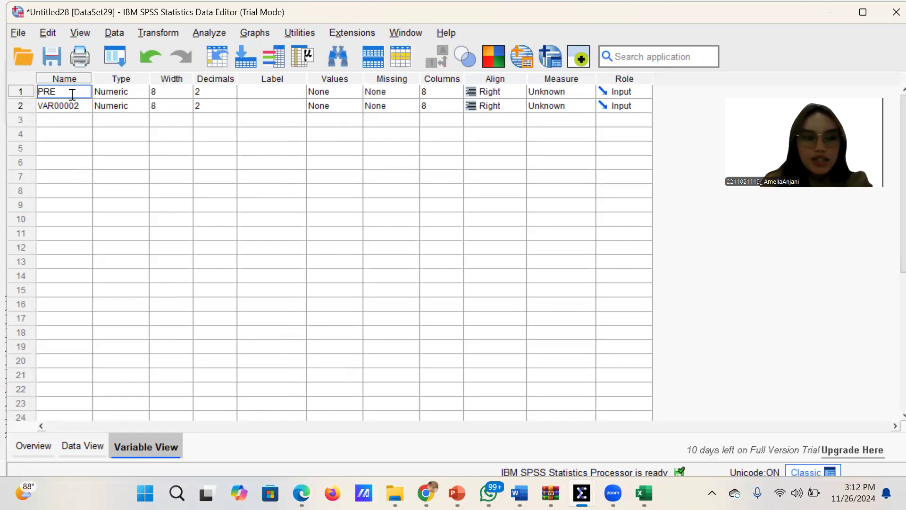
key(Return)
text(P)
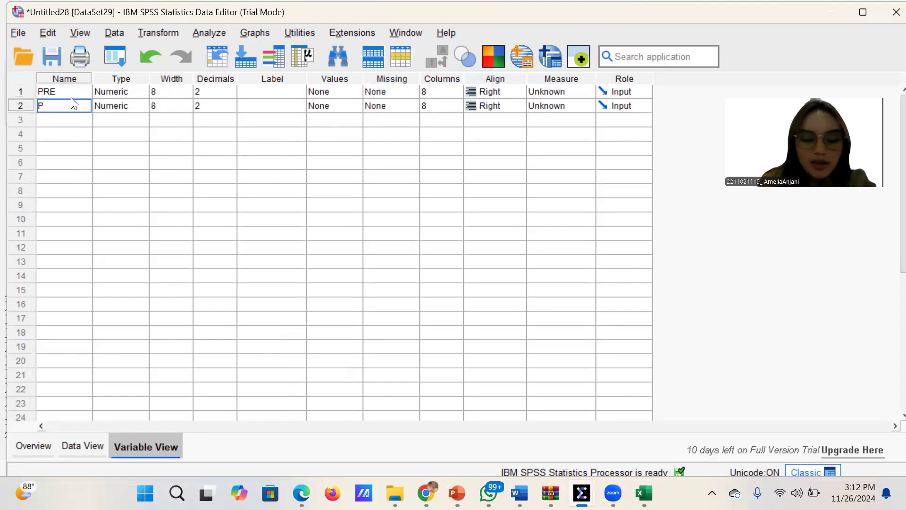
text(OST)
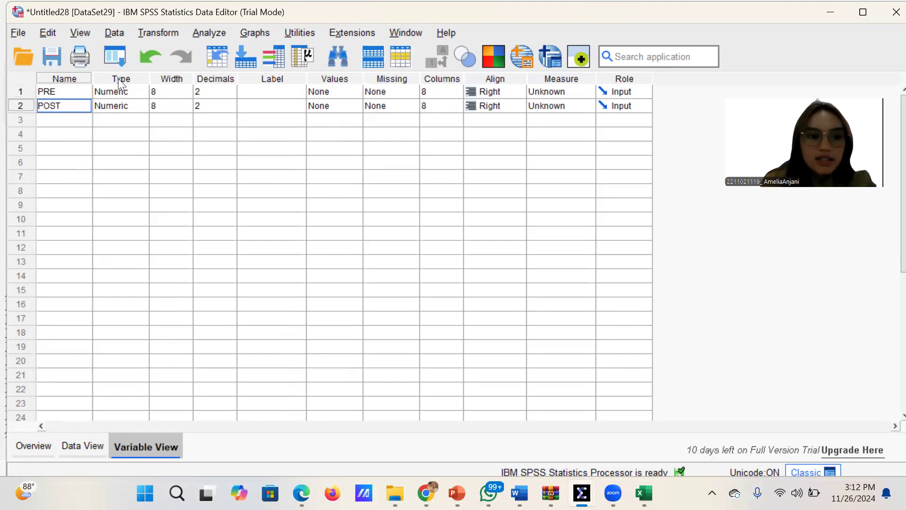
Set the decimals of both the PRE and POST variables to 0
click(227, 93)
click(226, 105)
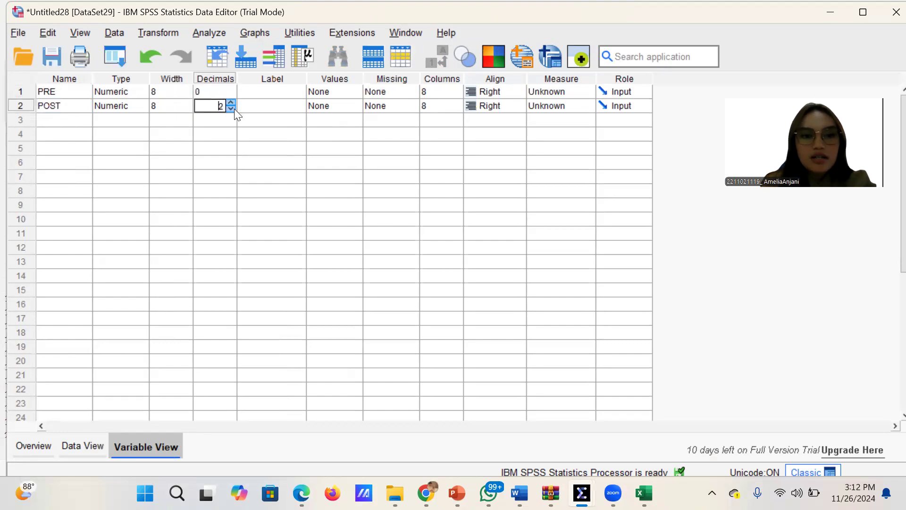
click(231, 108)
click(231, 108)
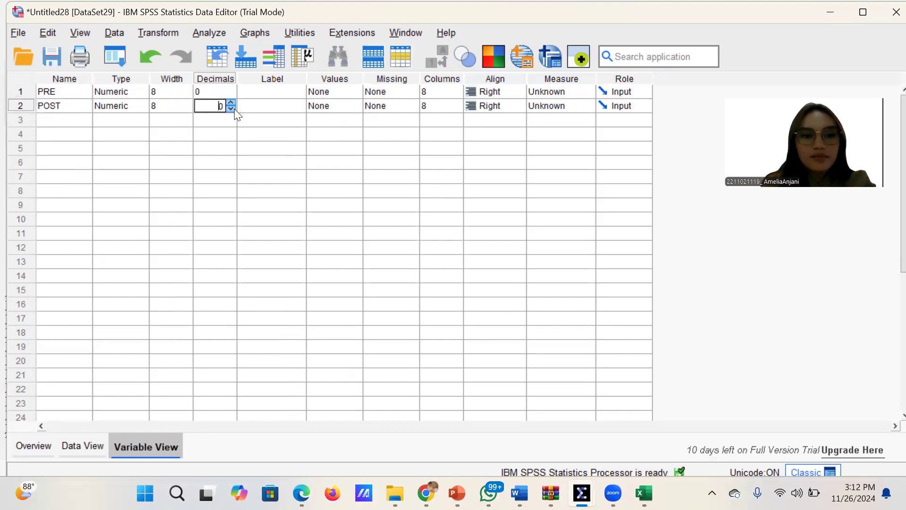
Label the PRE variable PRE TEST and the POST variable POST TEST
click(272, 91)
text(P)
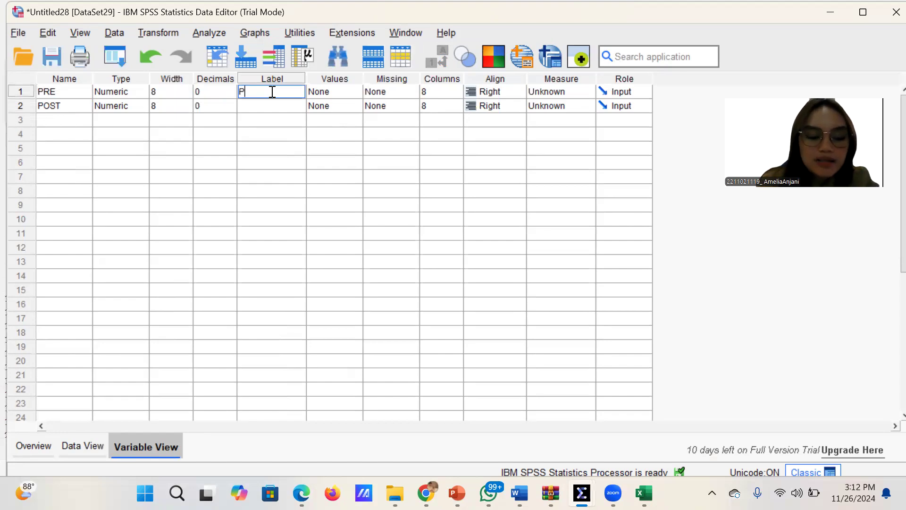
text(RE TEST)
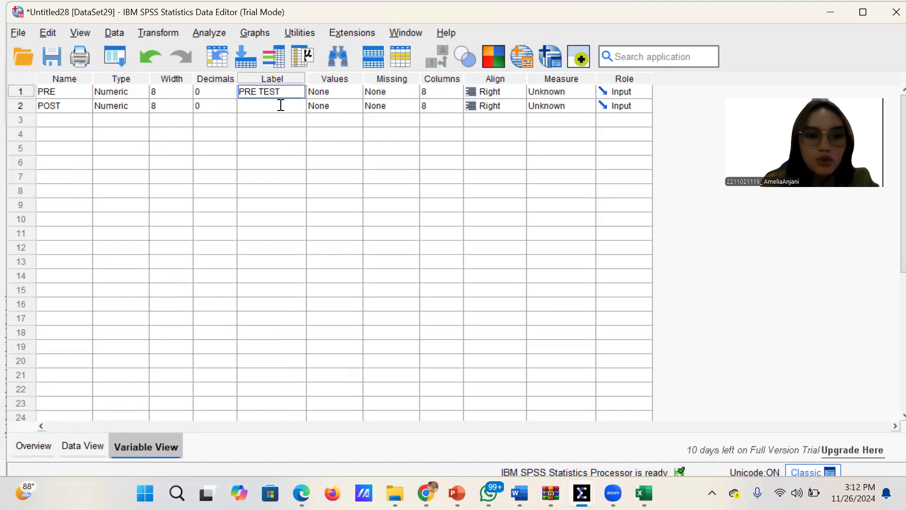
click(280, 105)
text(POST TEST)
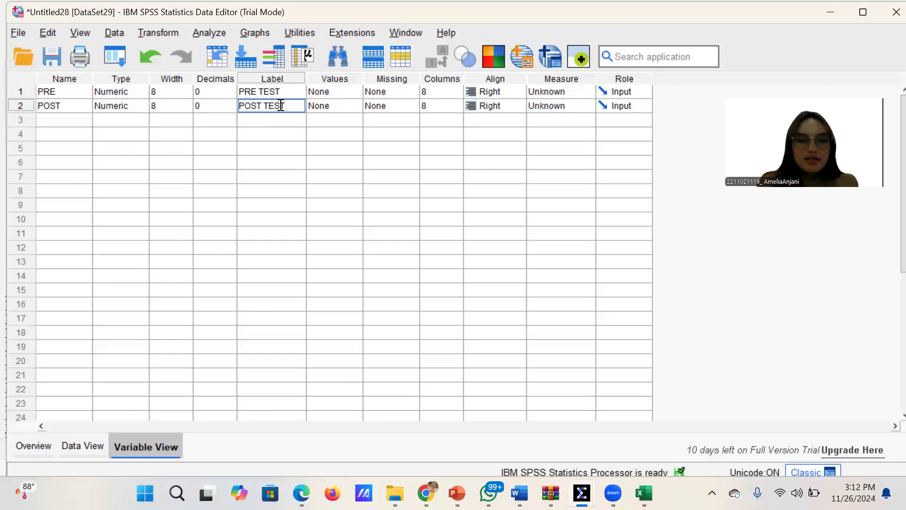
Check the data rows and run a legacy two-related-samples Wilcoxon test on the pair PRE TEST and POST TEST
click(101, 442)
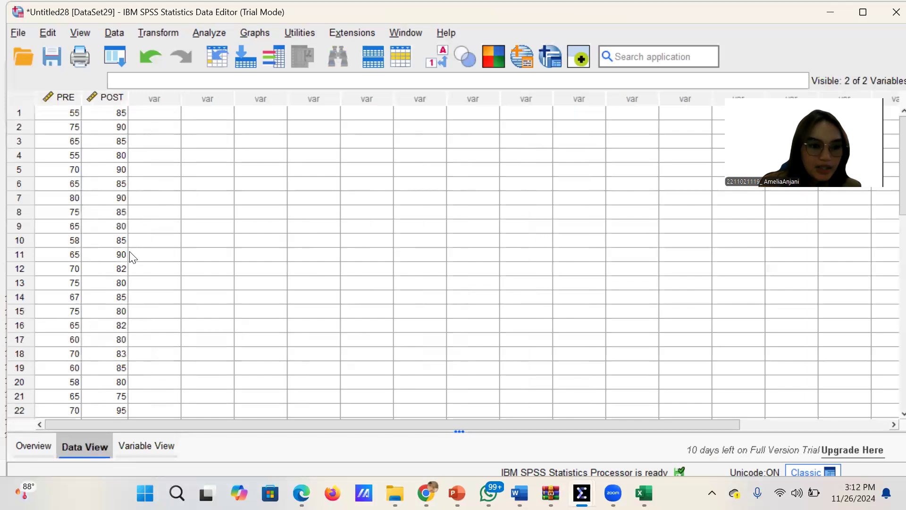
scroll(132, 257, down, 5)
scroll(132, 257, up, 5)
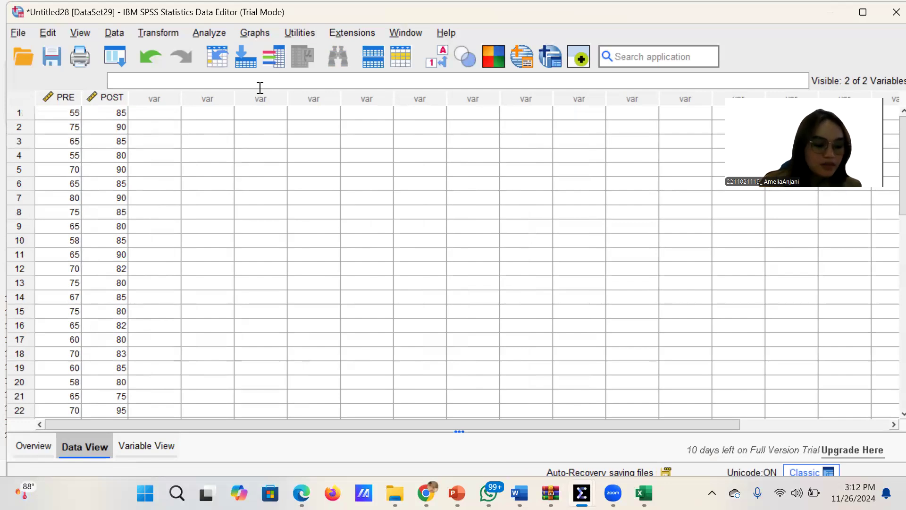
click(205, 32)
mouse_move(268, 296)
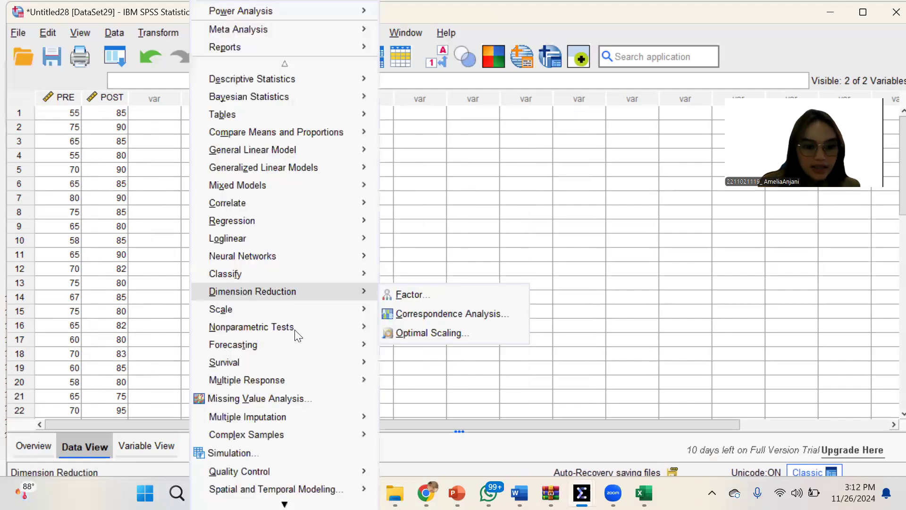
mouse_move(312, 330)
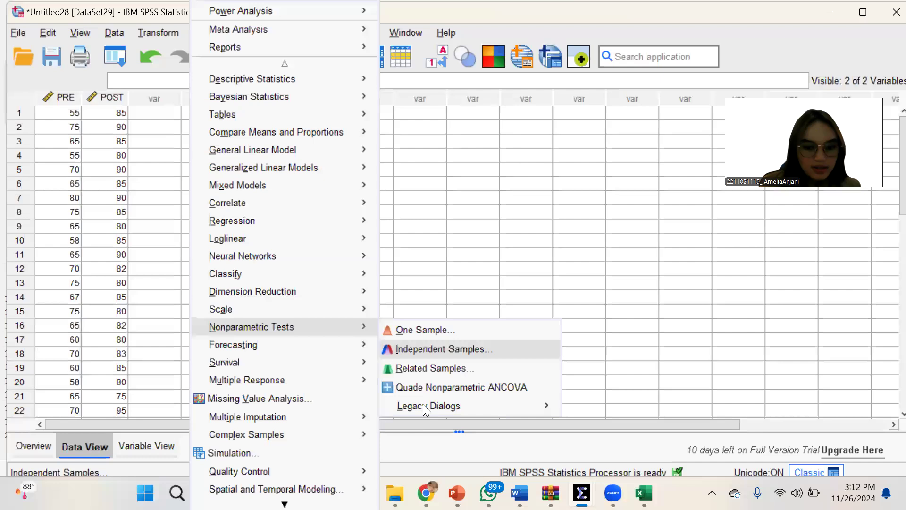
mouse_move(423, 409)
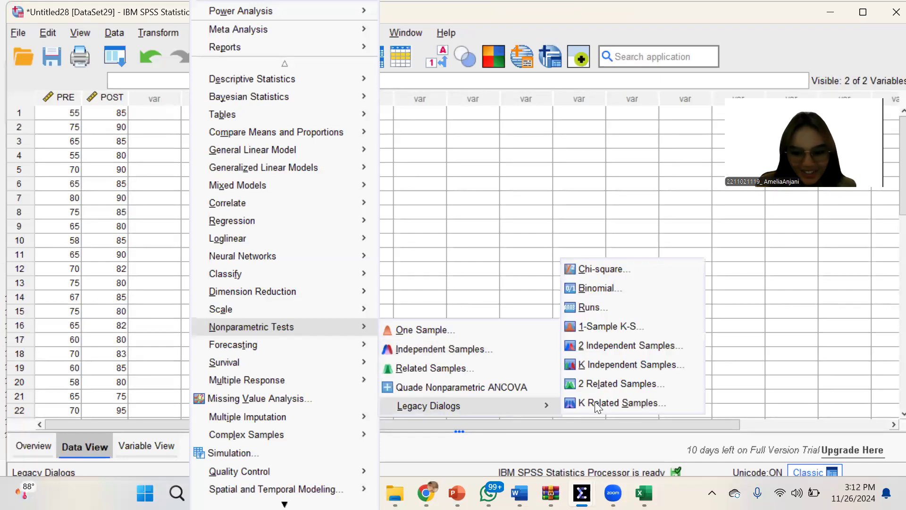
click(638, 381)
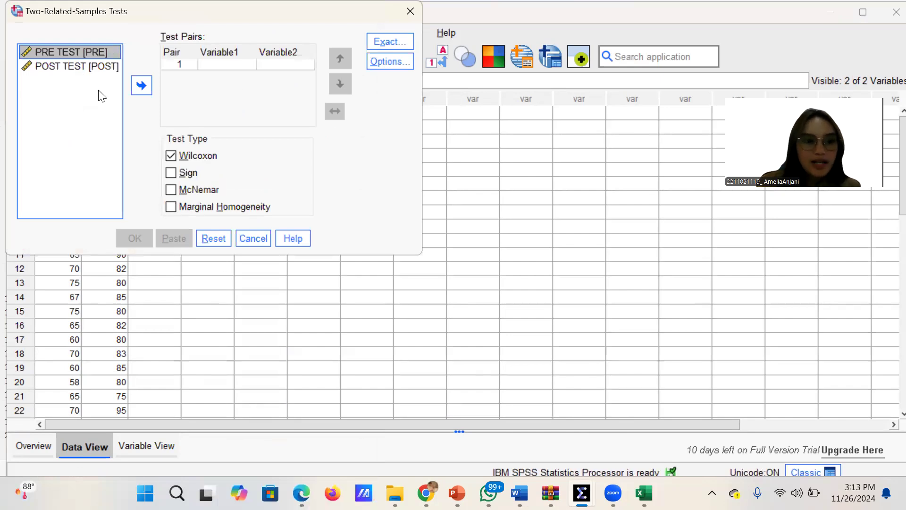
click(140, 85)
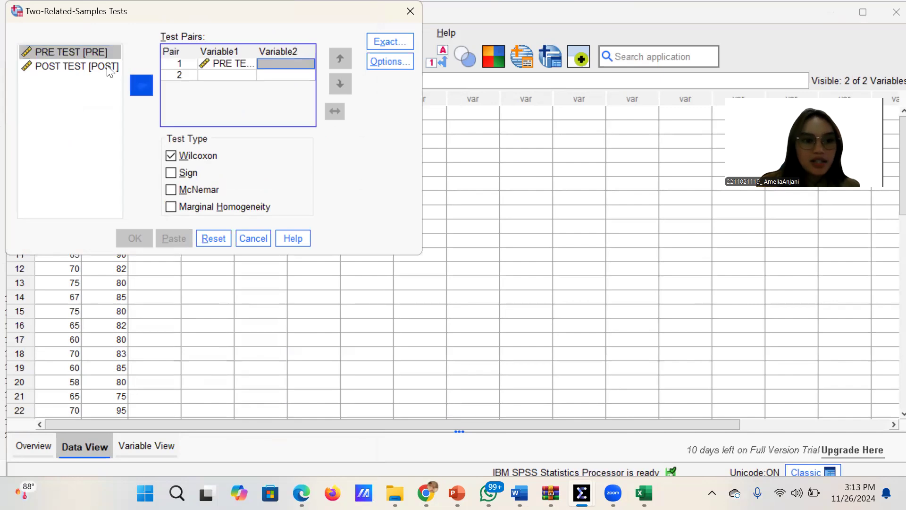
click(142, 83)
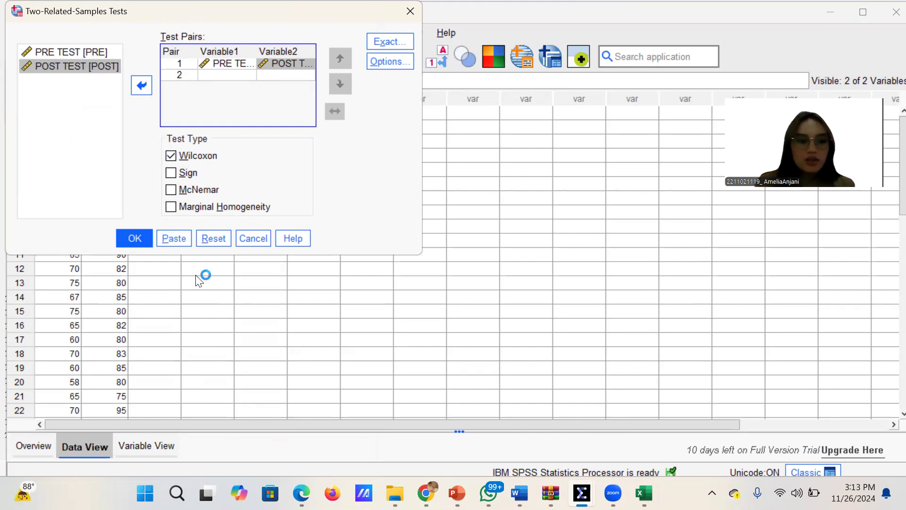
click(144, 245)
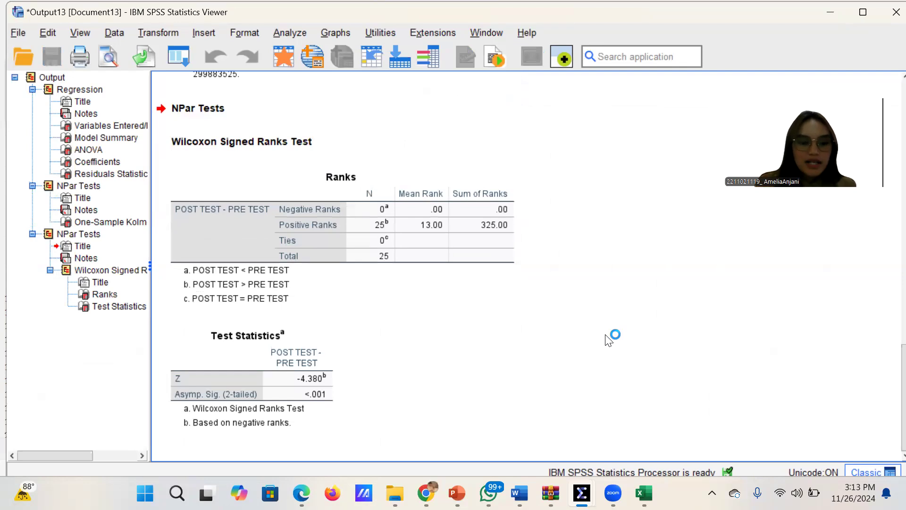
Examine the Ranks and Test Statistics tables of the Wilcoxon Signed Ranks Test output
click(517, 236)
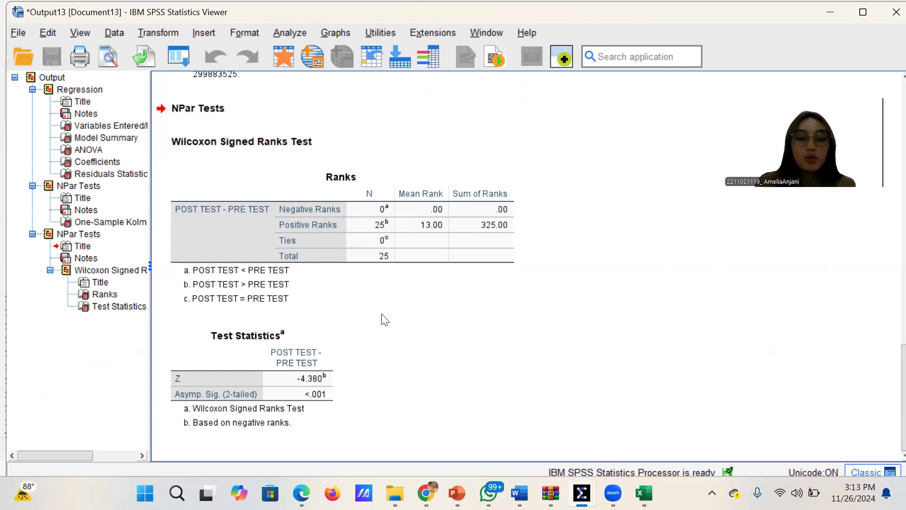
click(365, 190)
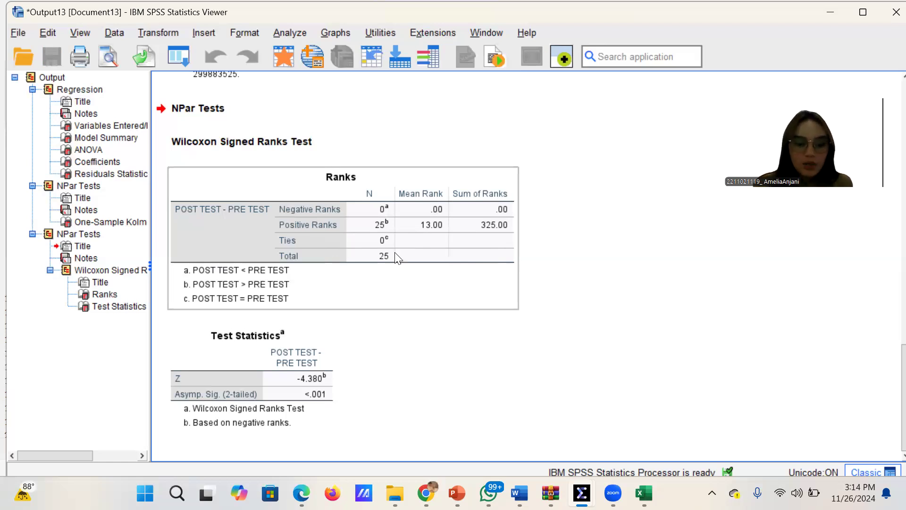
click(405, 338)
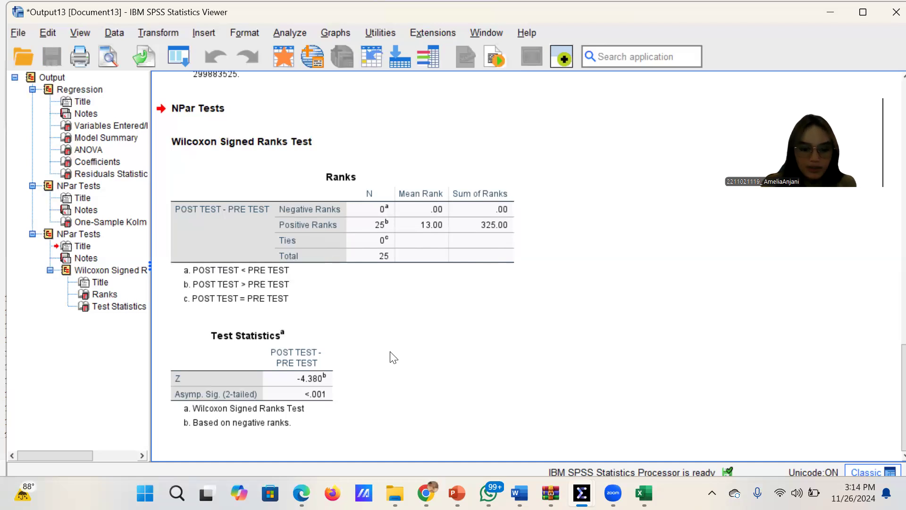
click(311, 360)
click(348, 362)
click(253, 404)
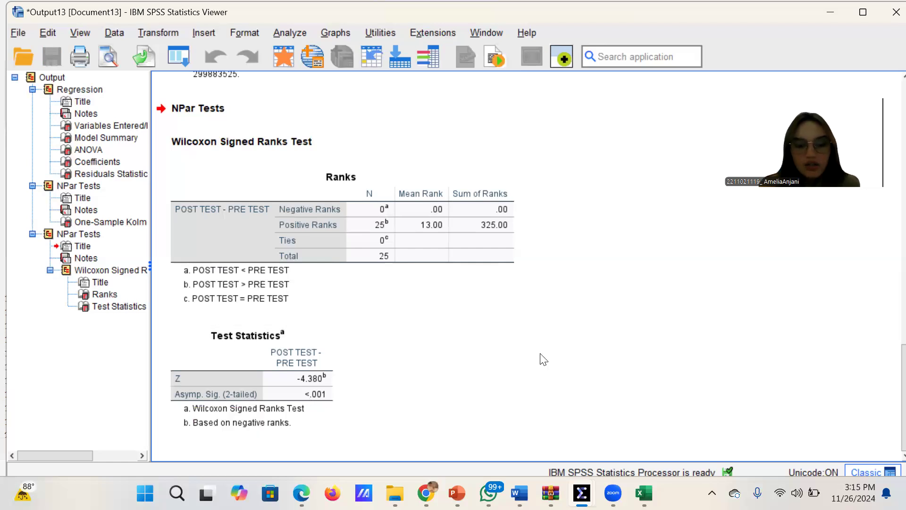
Switch to Excel to review the hypotheses and decision rules on the Uji Wilcoxon sheet, and open the Uji Kendall's sheet
mouse_move(644, 493)
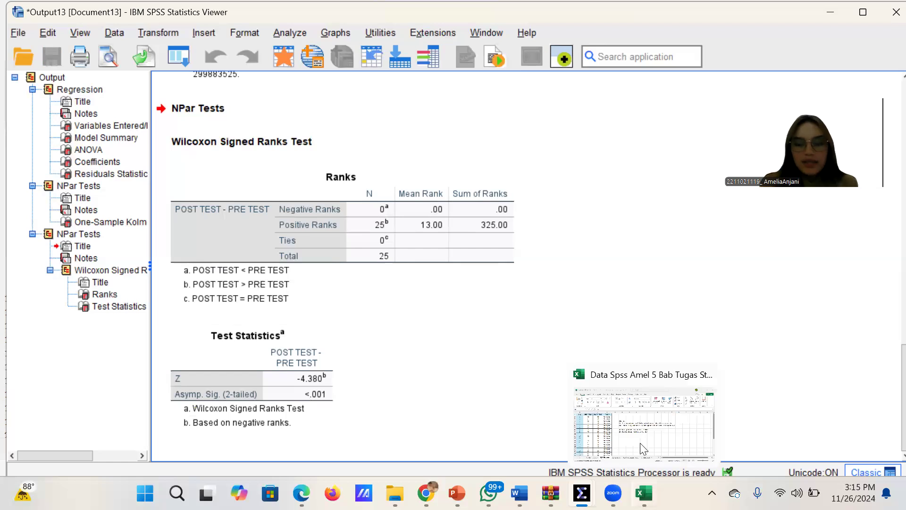
click(553, 406)
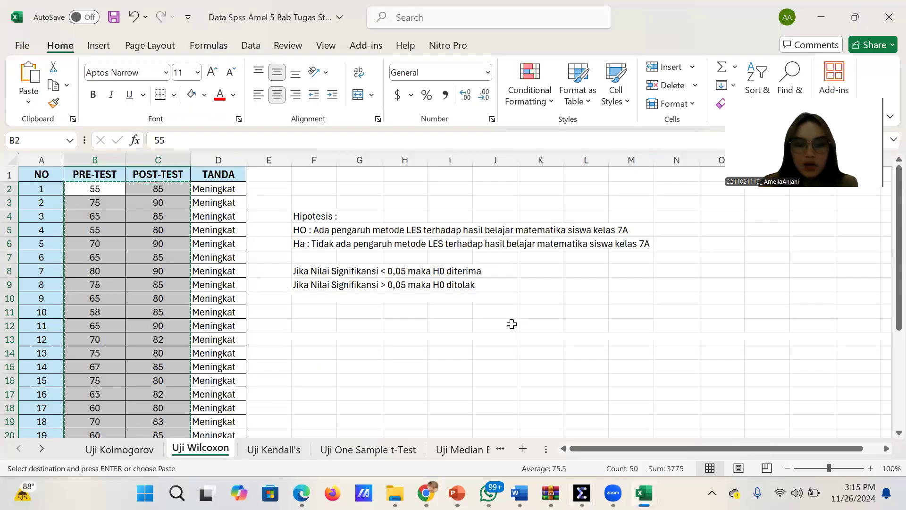
click(511, 323)
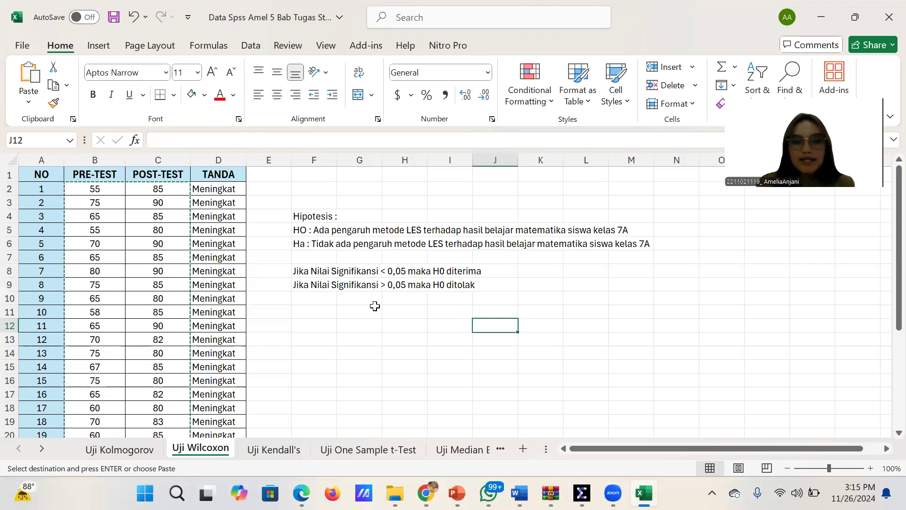
scroll(375, 306, down, 4)
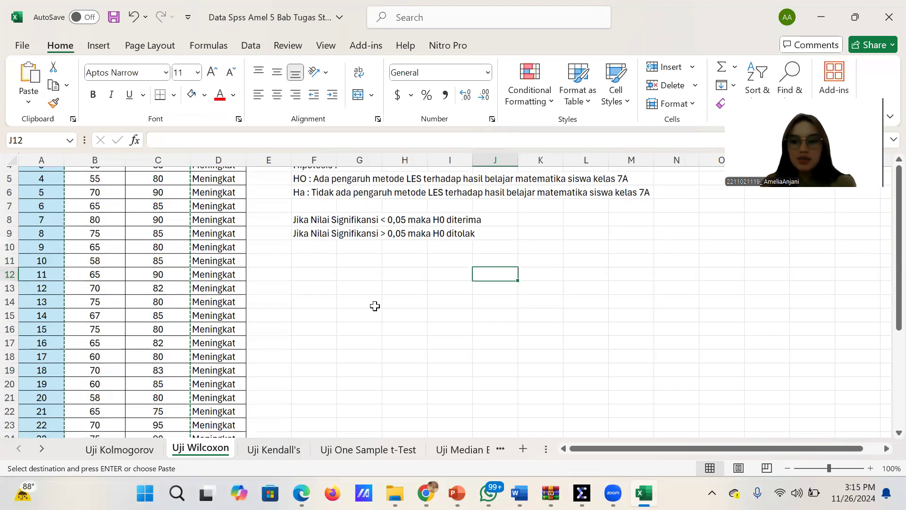
scroll(375, 306, up, 4)
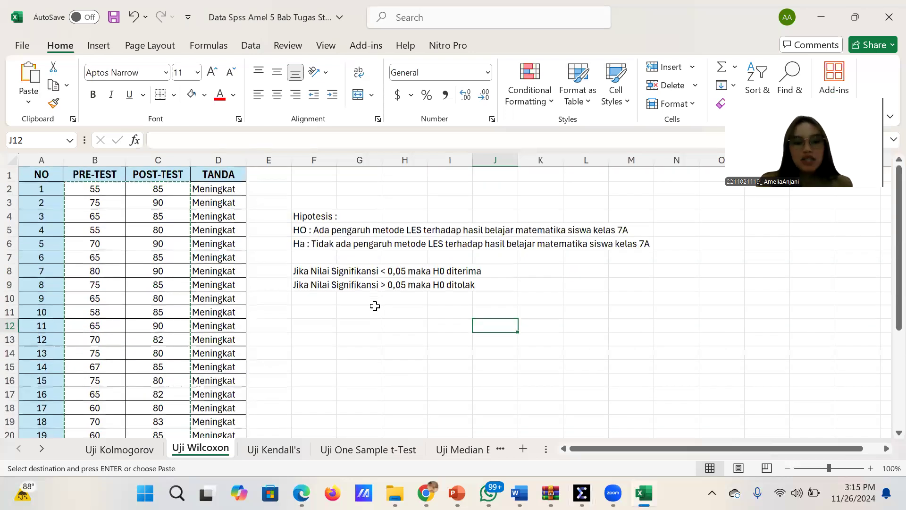
click(281, 454)
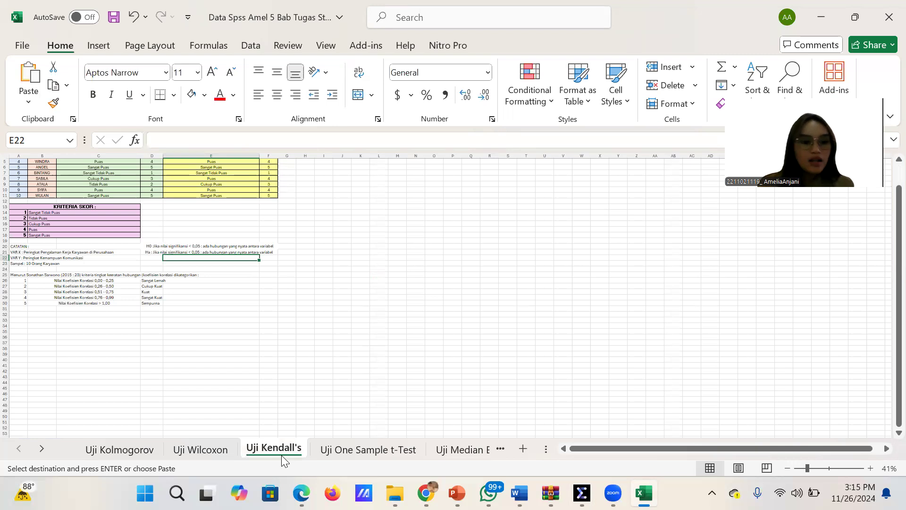
Examine the Kendall's data table, score criteria, hypotheses and correlation-strength categories on the Uji Kendall's sheet
ctrl+scroll(389, 372, up, 3)
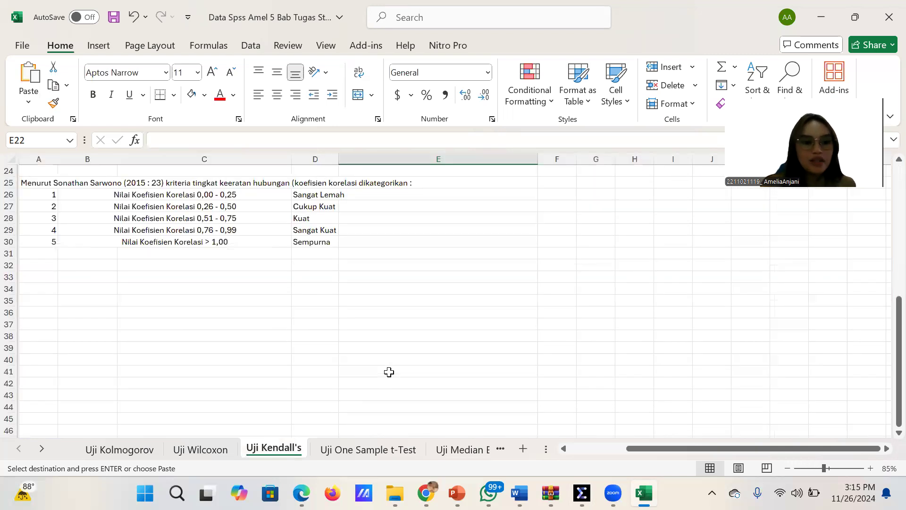
scroll(388, 372, up, 8)
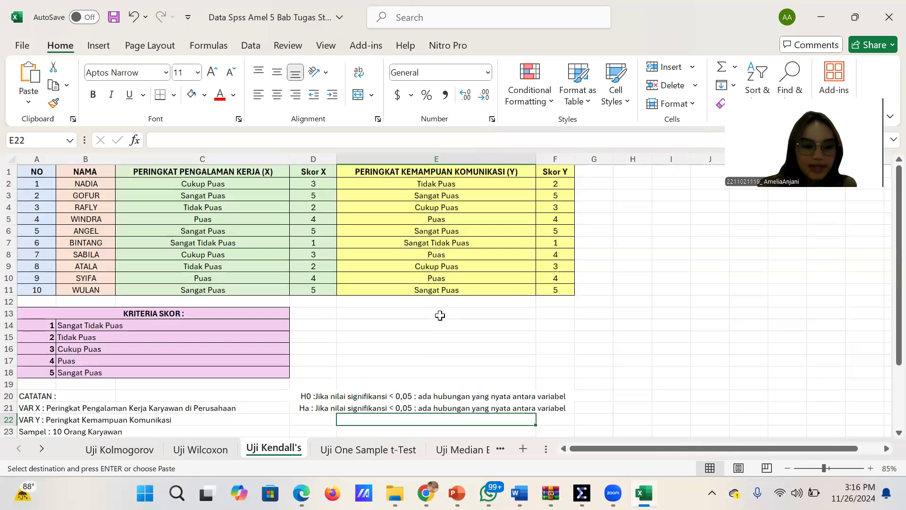
scroll(440, 315, down, 1)
ctrl+scroll(440, 315, up, 3)
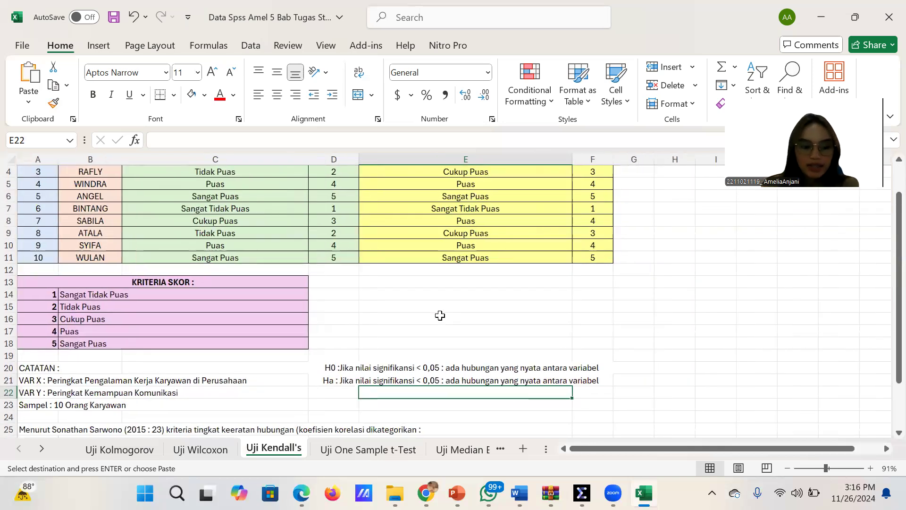
scroll(440, 315, up, 1)
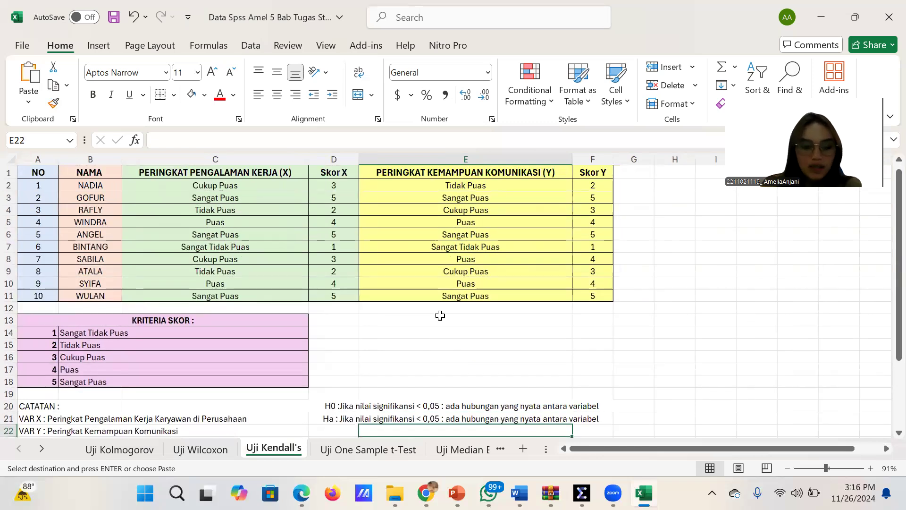
scroll(440, 315, down, 5)
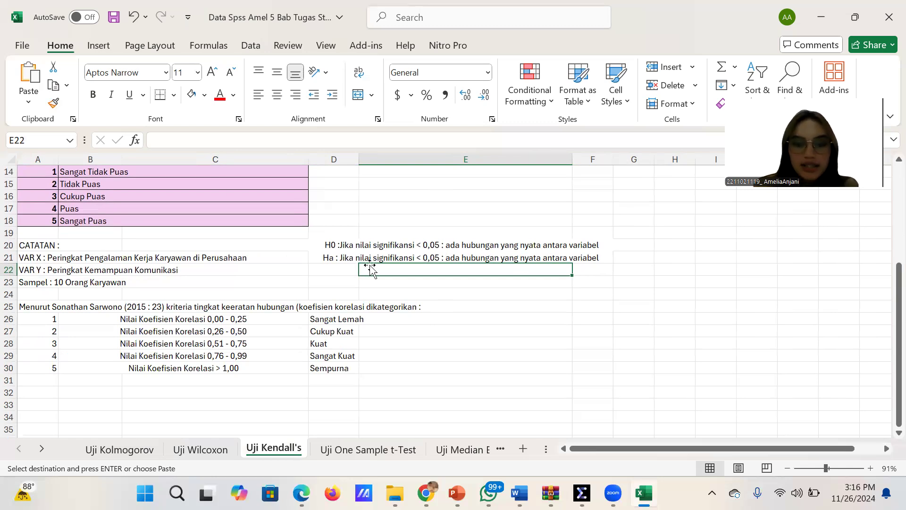
Insert "TIDAK" before "ada hubungan yang nyata antara variabel" in the Ha rule in cell D21
click(311, 256)
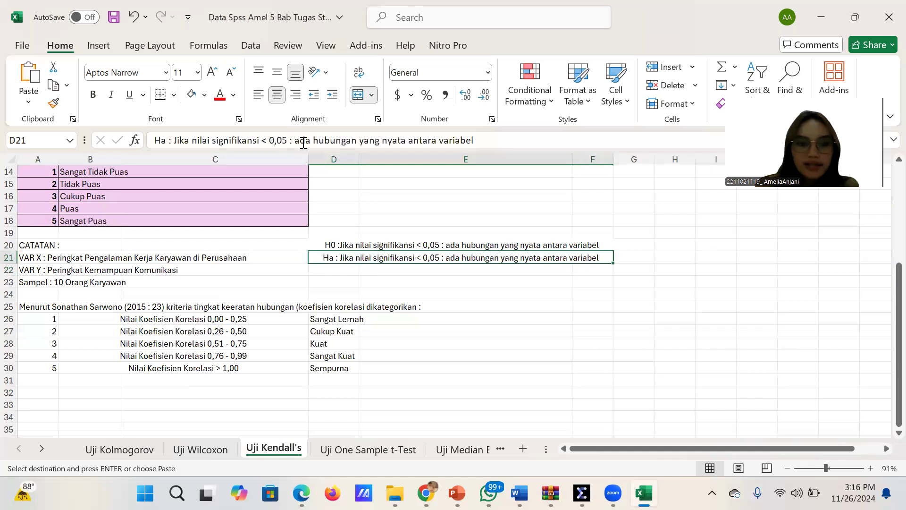
click(295, 141)
text(TIDA)
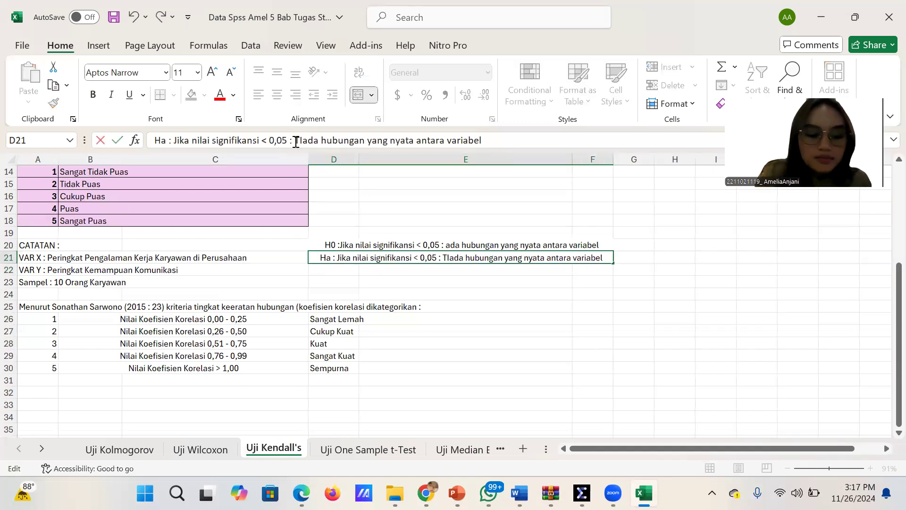
text(K)
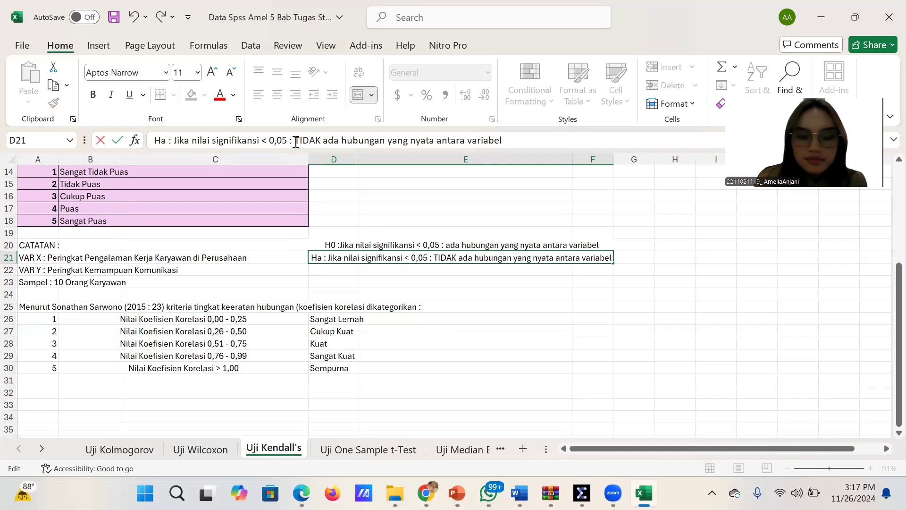
click(474, 329)
scroll(475, 328, up, 2)
scroll(475, 329, up, 3)
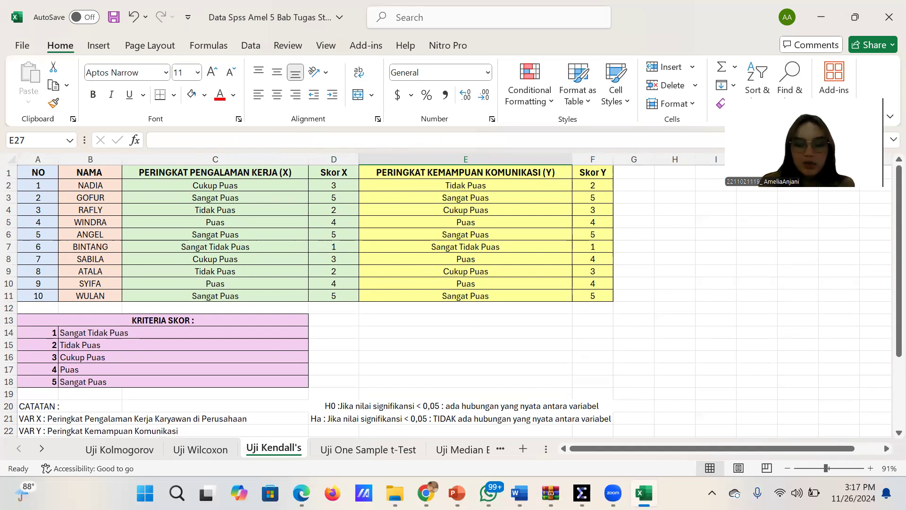
Switch to SPSS and create a new empty dataset
mouse_move(582, 493)
click(678, 435)
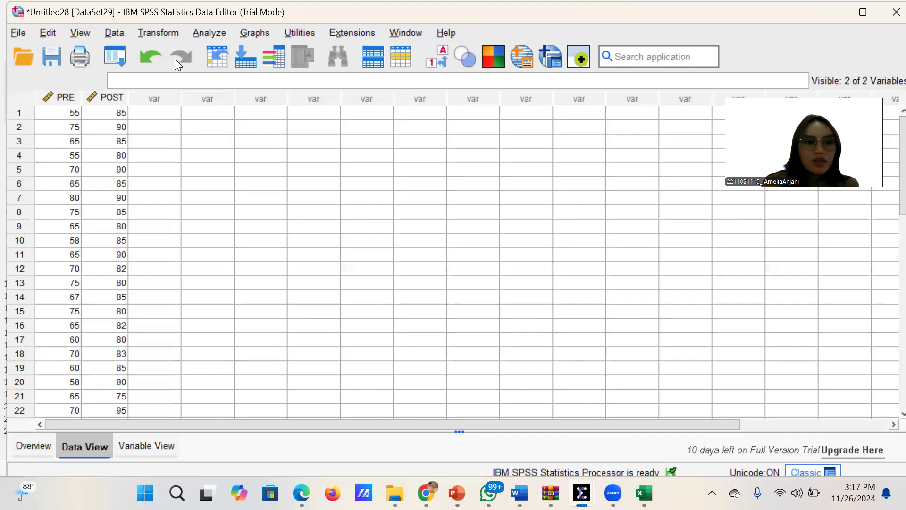
click(18, 33)
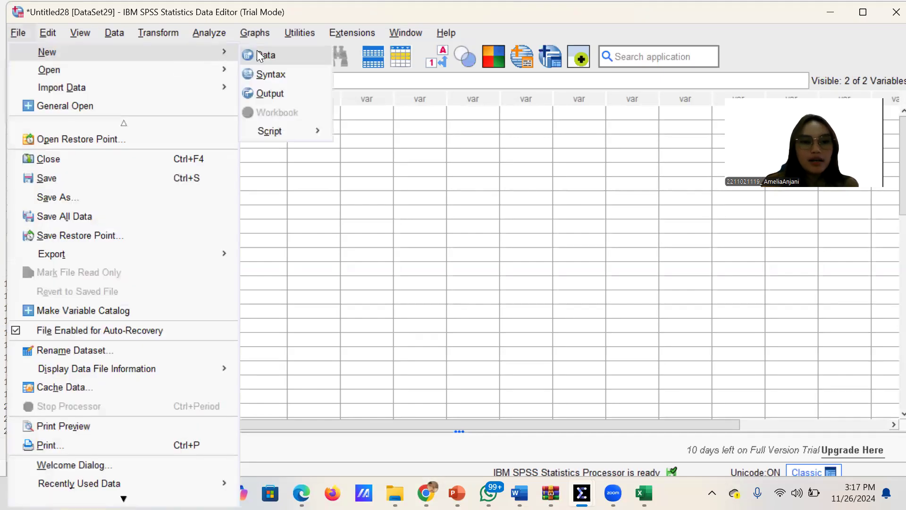
click(257, 51)
click(68, 102)
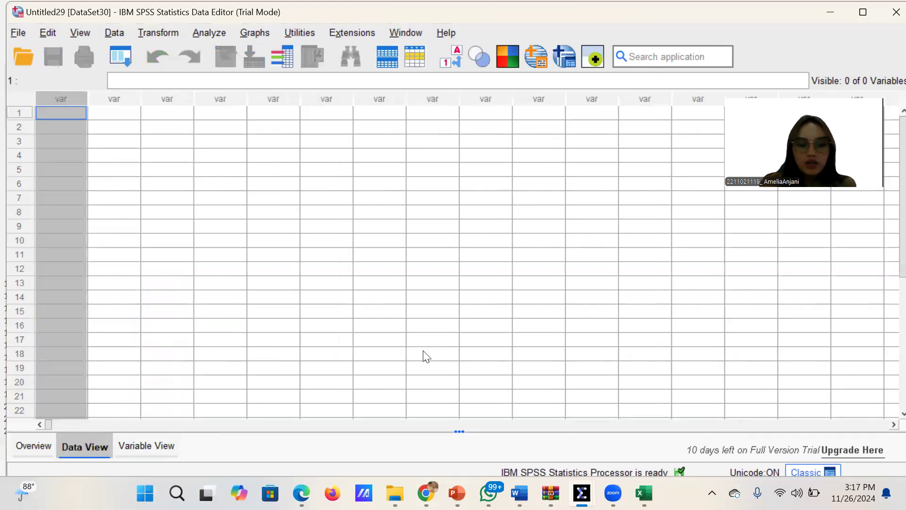
Copy the Skor X values in D2:D11 from the Excel sheet and paste them into the first column of the SPSS dataset
mouse_move(644, 492)
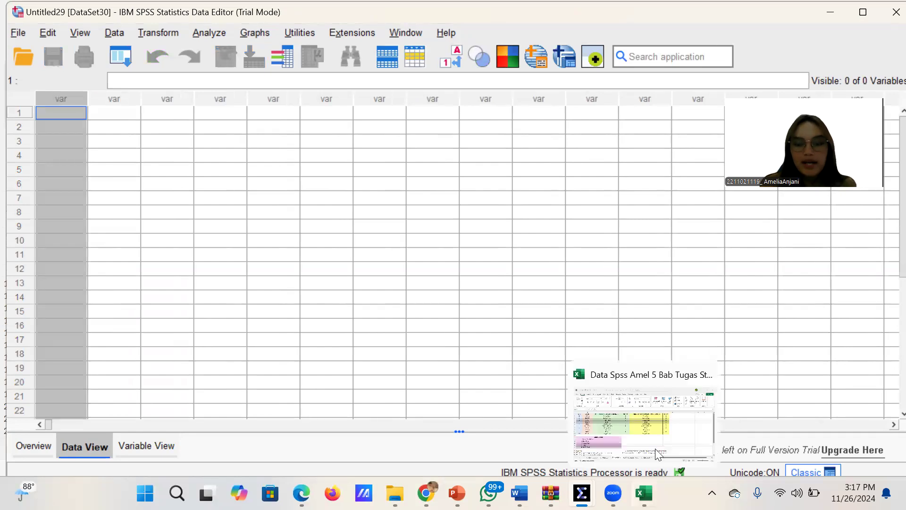
click(658, 453)
click(335, 186)
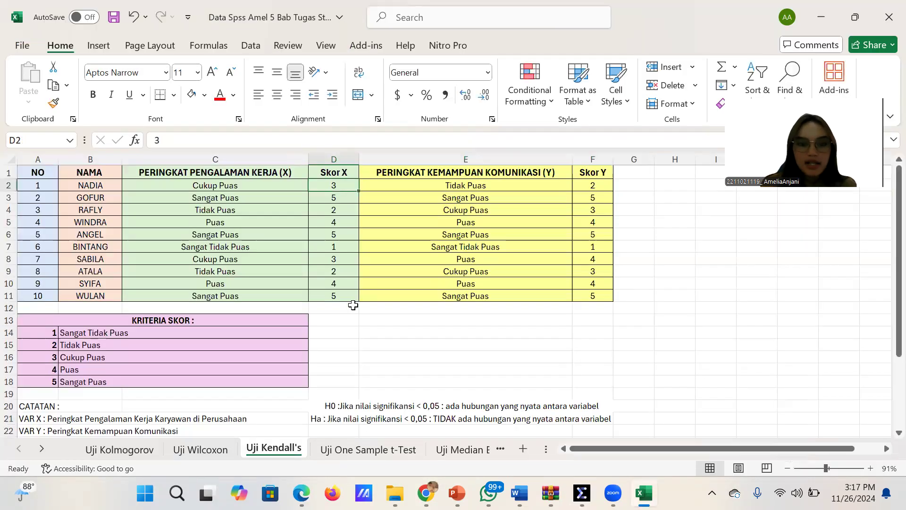
shift+click(352, 292)
right_click(354, 297)
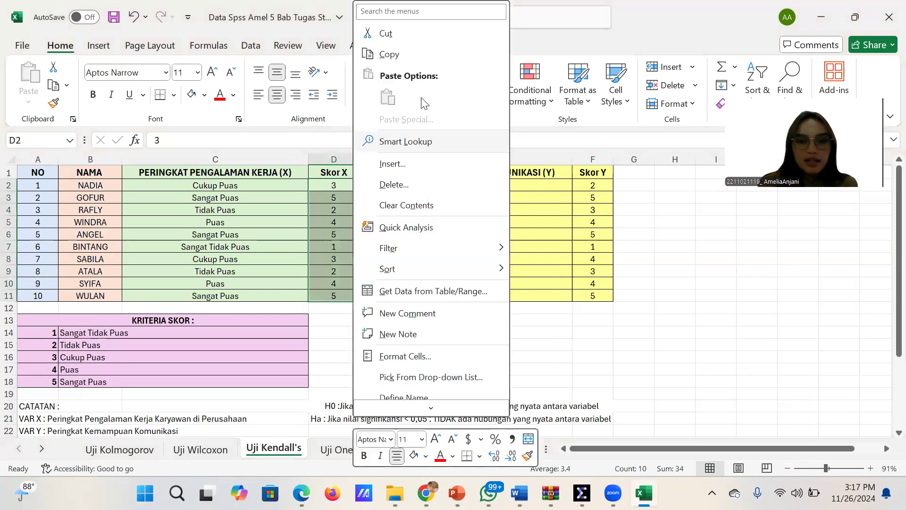
click(581, 493)
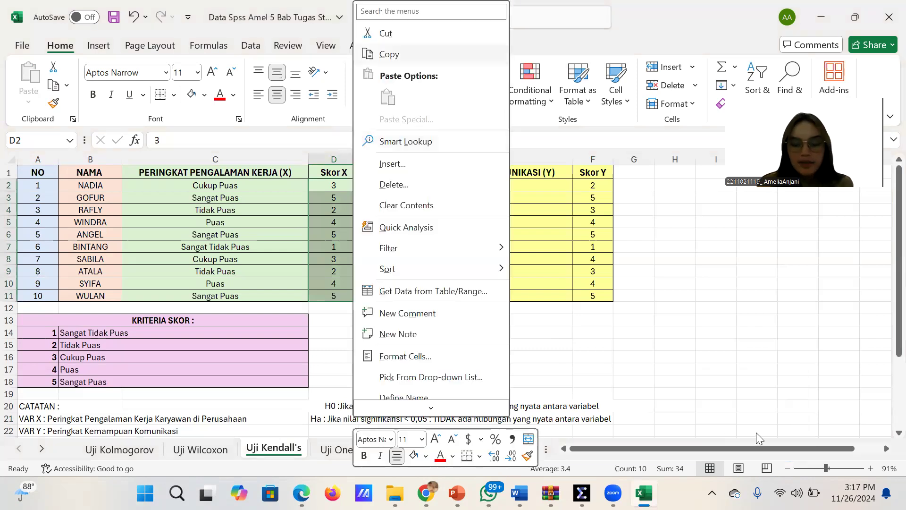
click(755, 433)
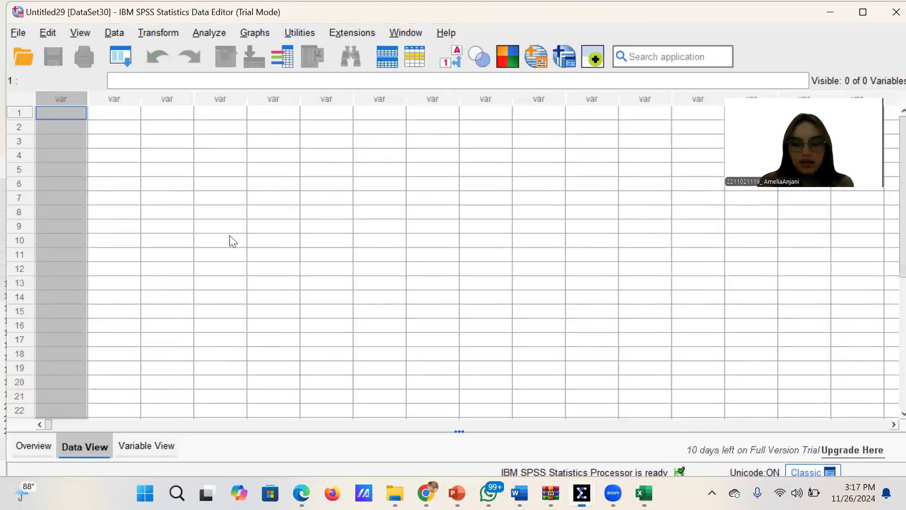
click(71, 110)
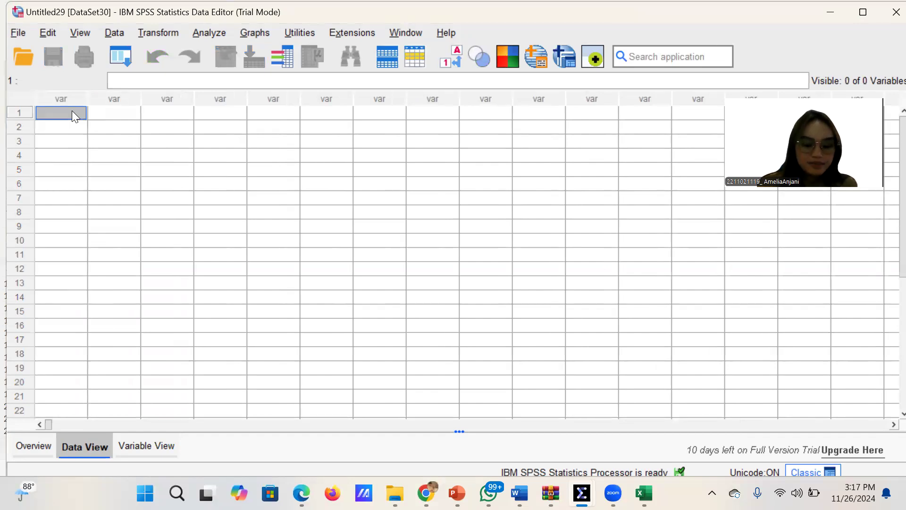
right_click(72, 110)
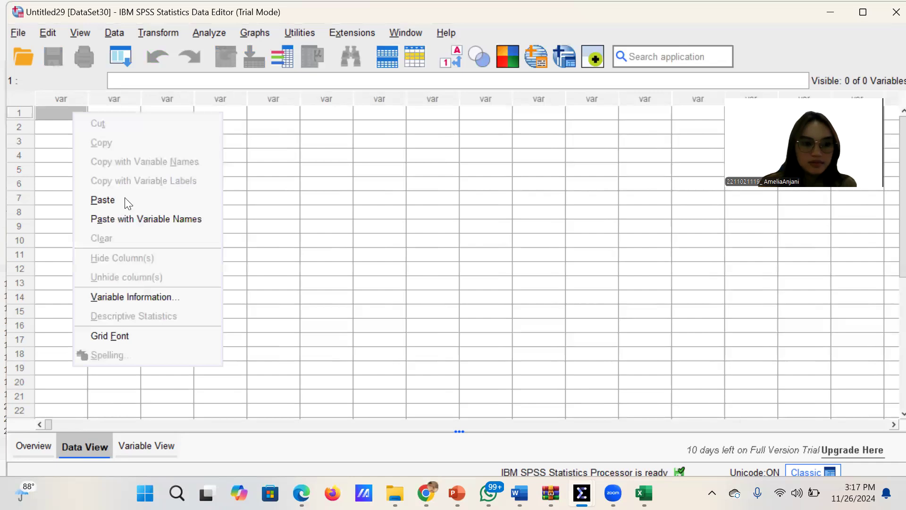
click(126, 199)
Copy the Skor Y values in F2:F11 from Excel and paste them into the second column of the SPSS dataset
click(111, 124)
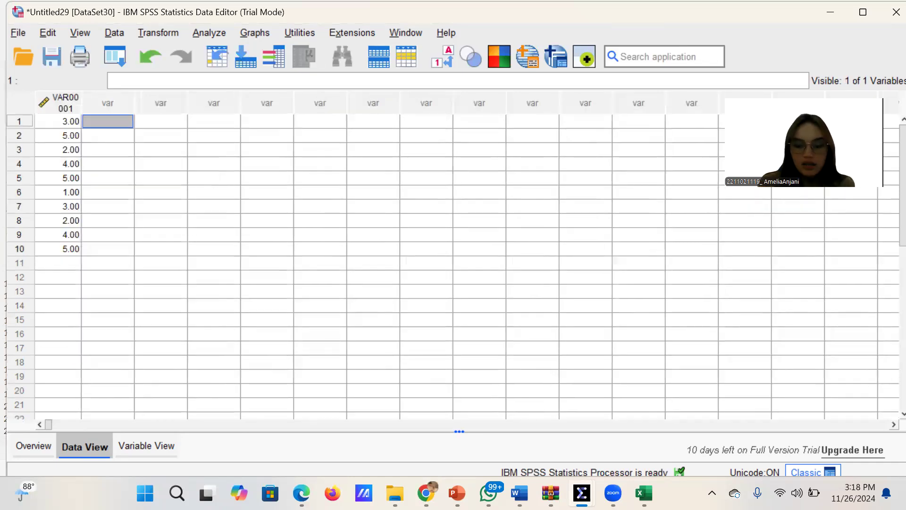
mouse_move(644, 492)
click(665, 444)
drag(609, 188, 606, 302)
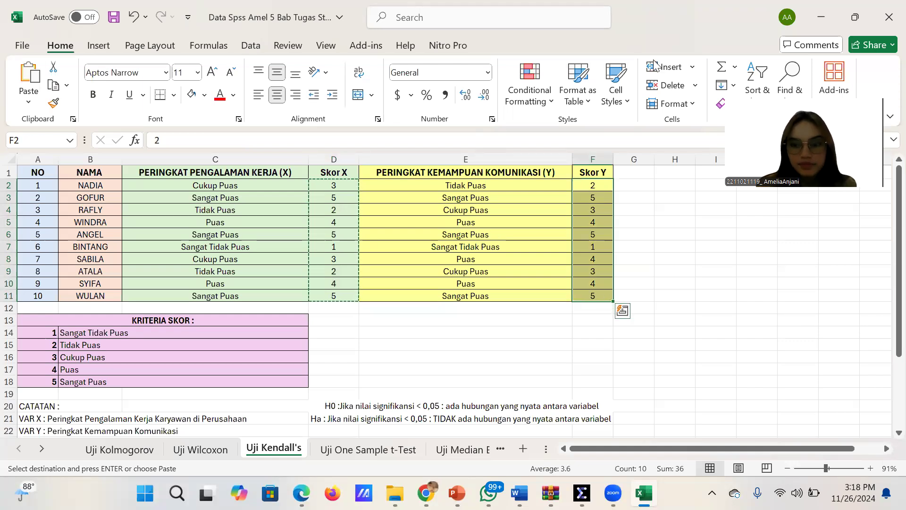
right_click(607, 297)
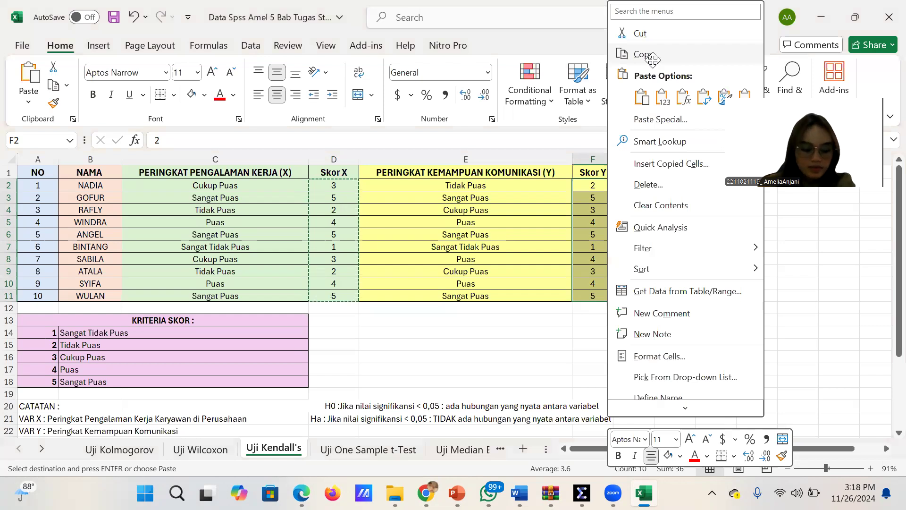
click(644, 55)
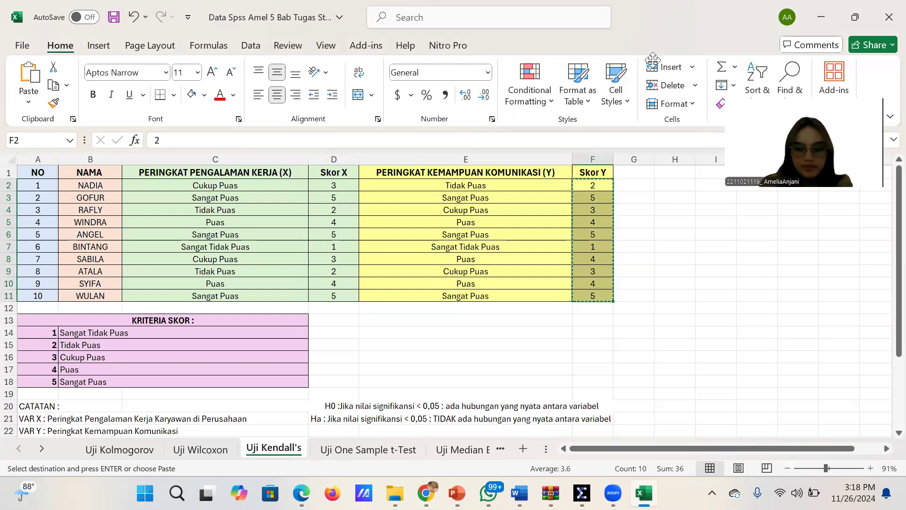
key(alt+Tab)
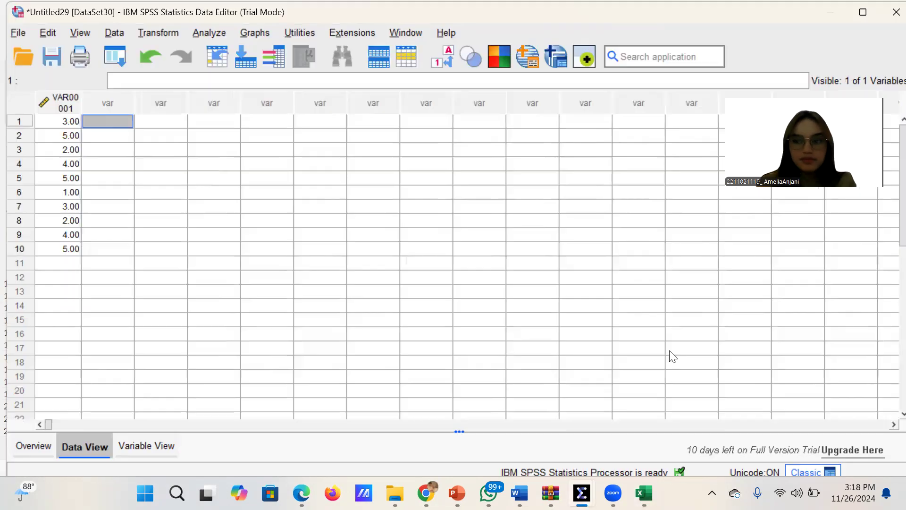
right_click(127, 114)
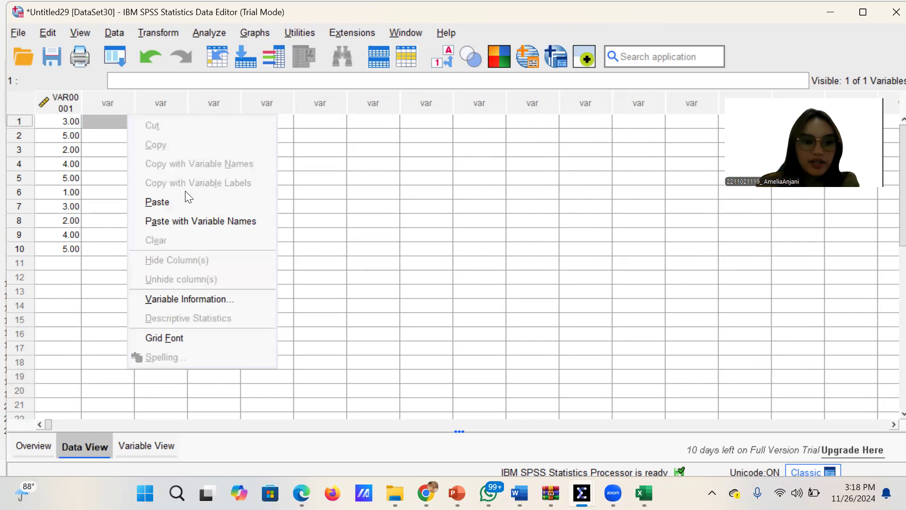
click(188, 203)
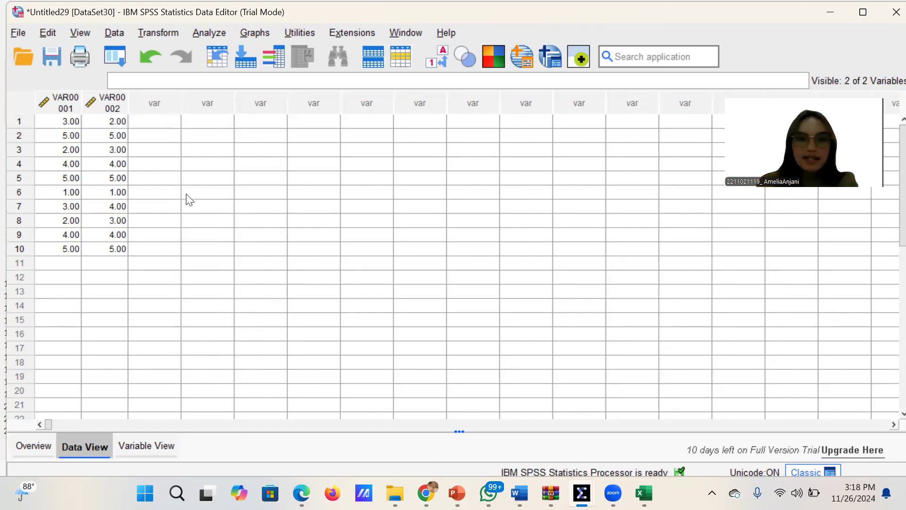
Rename the two variables to X and Y in the variable definitions
click(165, 450)
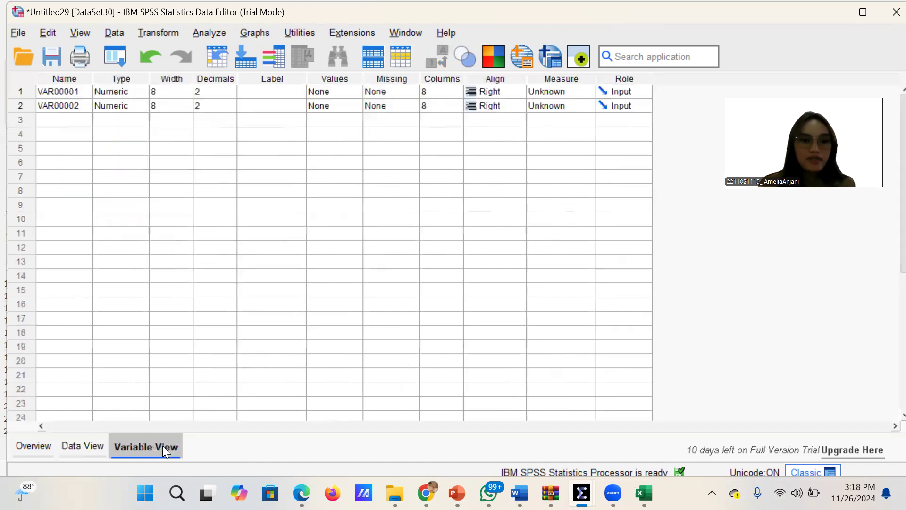
click(72, 91)
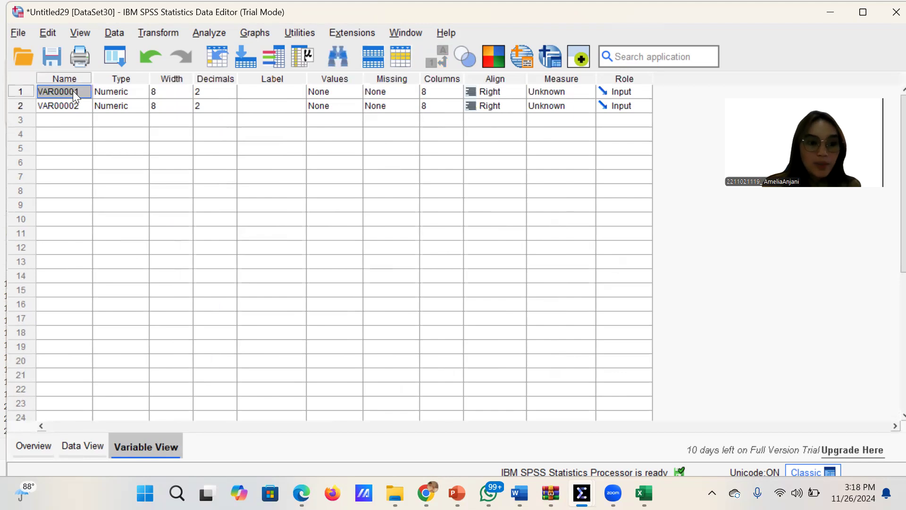
text(X)
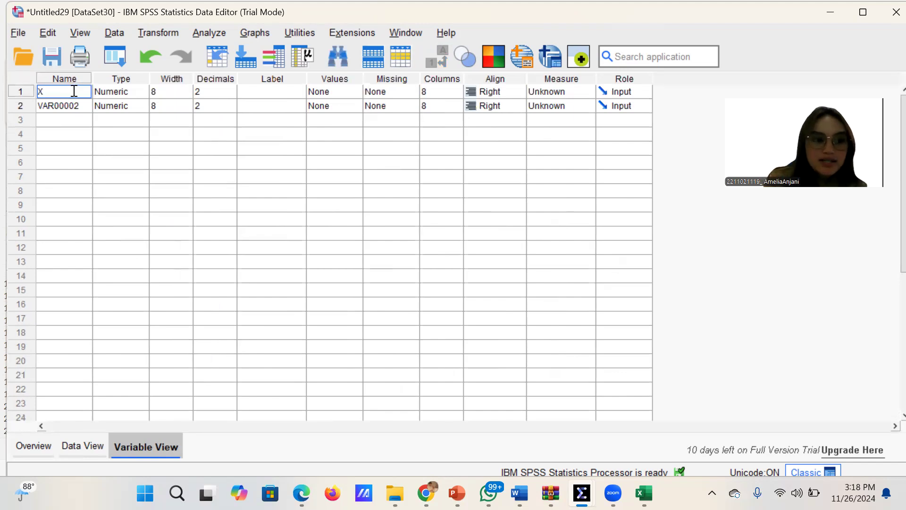
click(75, 107)
text(Y)
Label X as PENGALAMAN KERJA and Y as KEMAMPUAN KOMUNIKASI, and set the measurement level of both variables to Ordinal
click(264, 91)
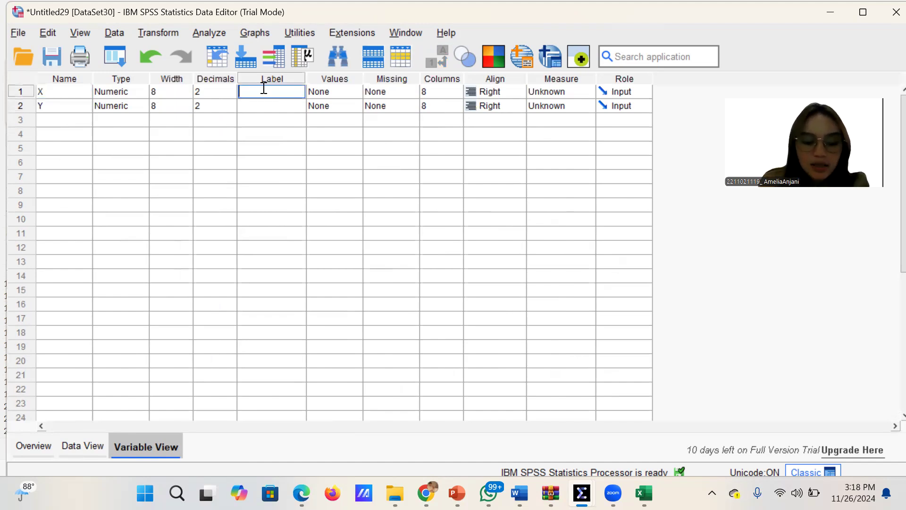
text(PENGALAMAN KERJA)
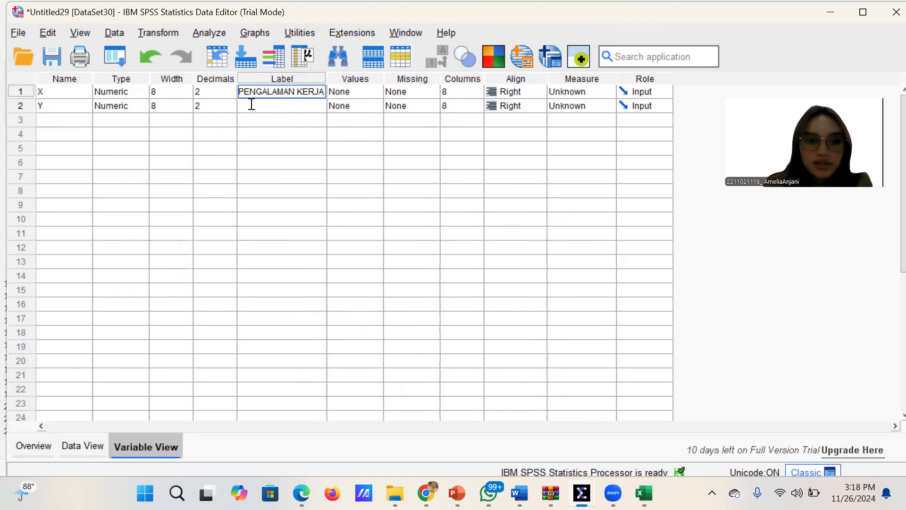
click(252, 104)
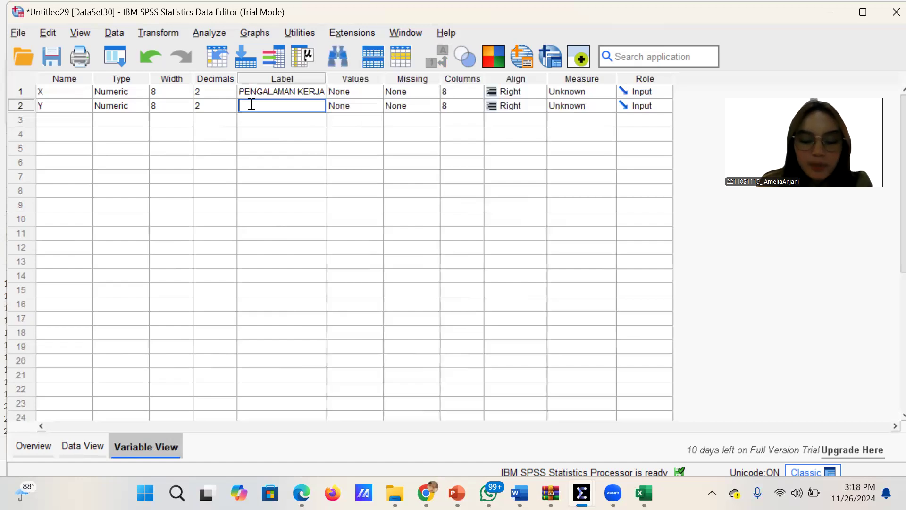
text(KEMAMPUAN KOMUNIKASI)
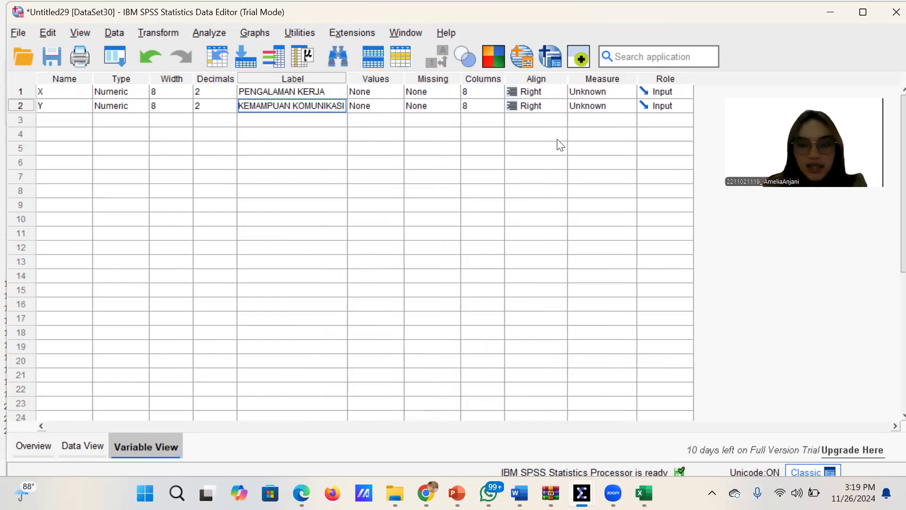
click(603, 93)
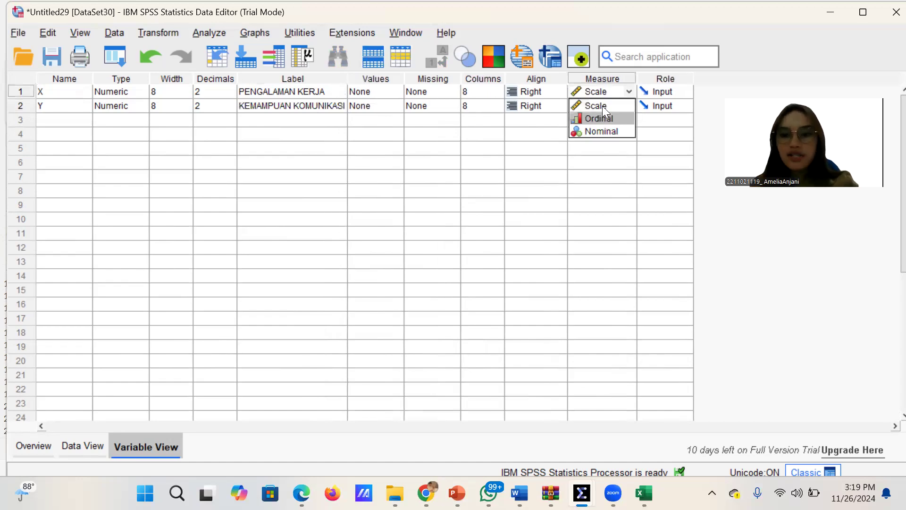
click(603, 119)
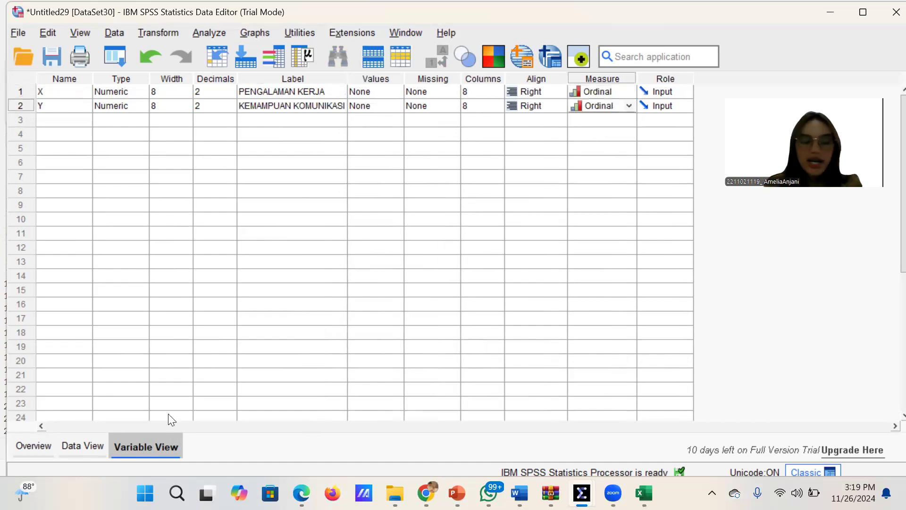
Set the decimals of variables X and Y to 0, and return to the data values
click(70, 447)
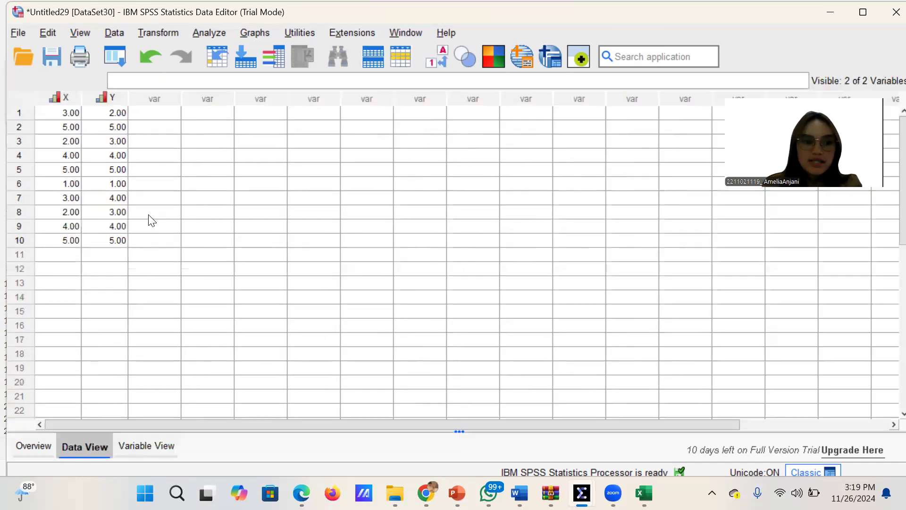
click(147, 448)
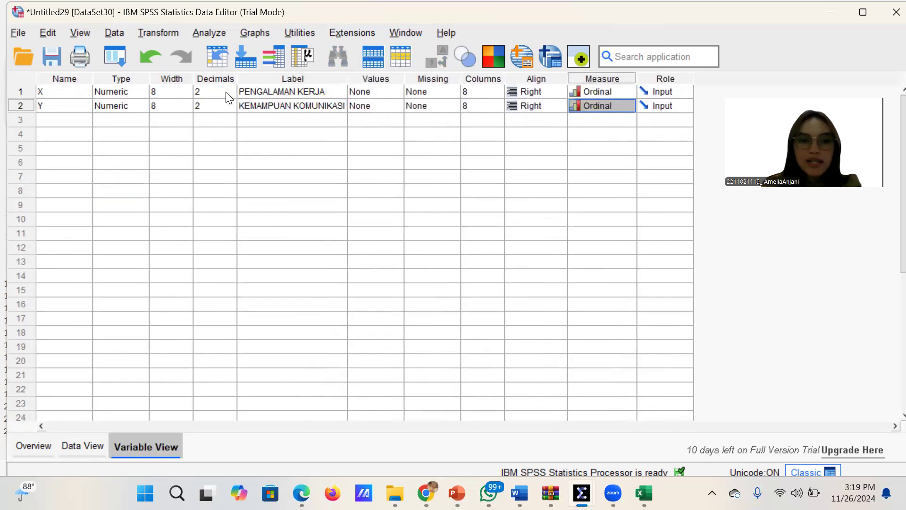
click(226, 92)
click(231, 95)
click(231, 96)
click(232, 108)
click(232, 108)
click(232, 108)
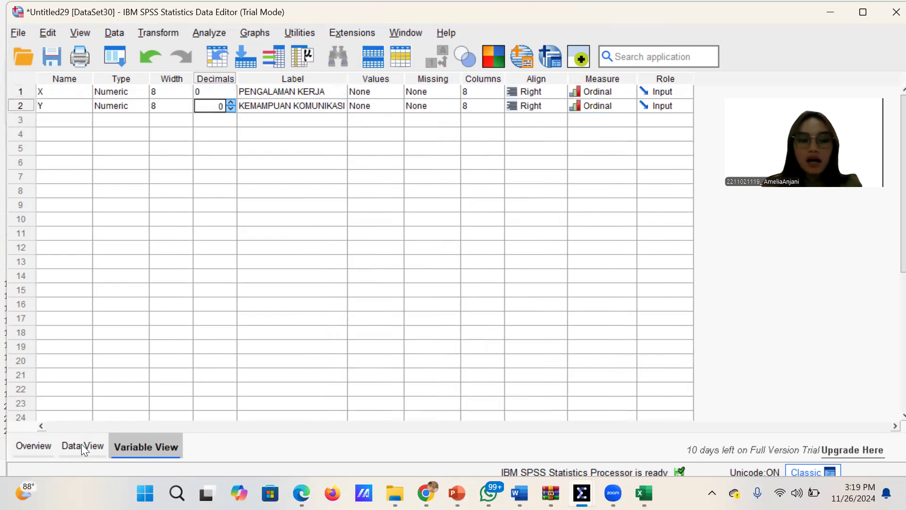
click(81, 445)
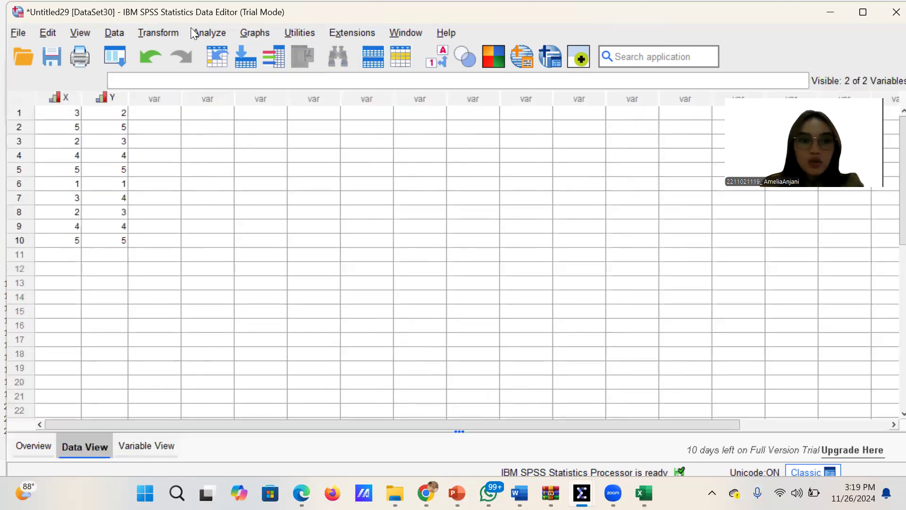
Start a bivariate correlation analysis and add PENGALAMAN KERJA and KEMAMPUAN KOMUNIKASI as its variables
click(212, 27)
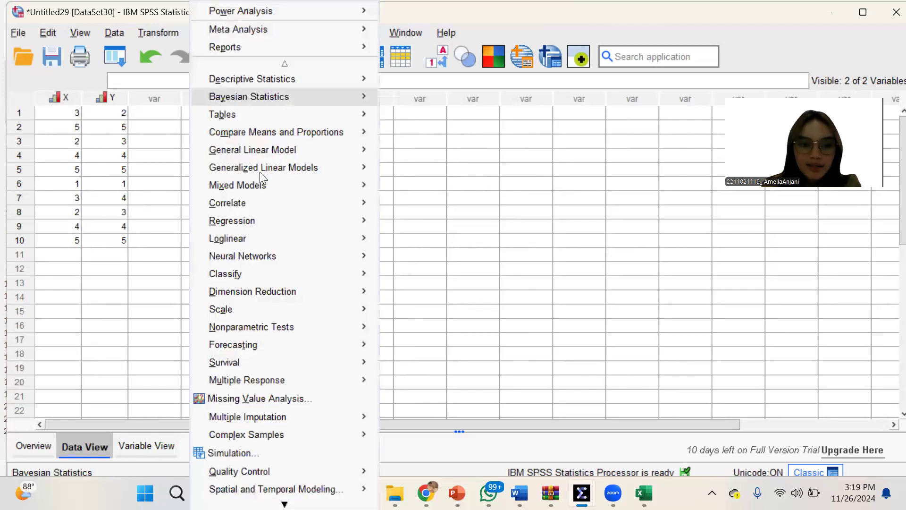
mouse_move(270, 203)
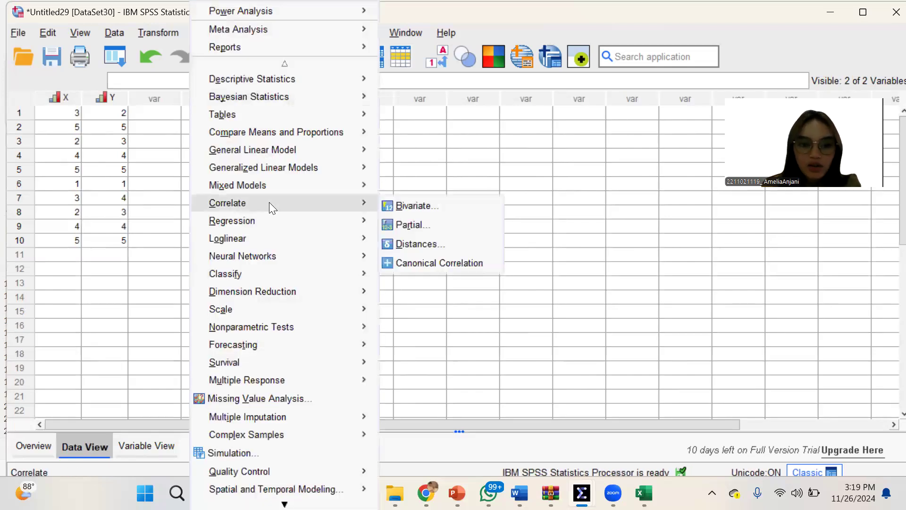
click(391, 207)
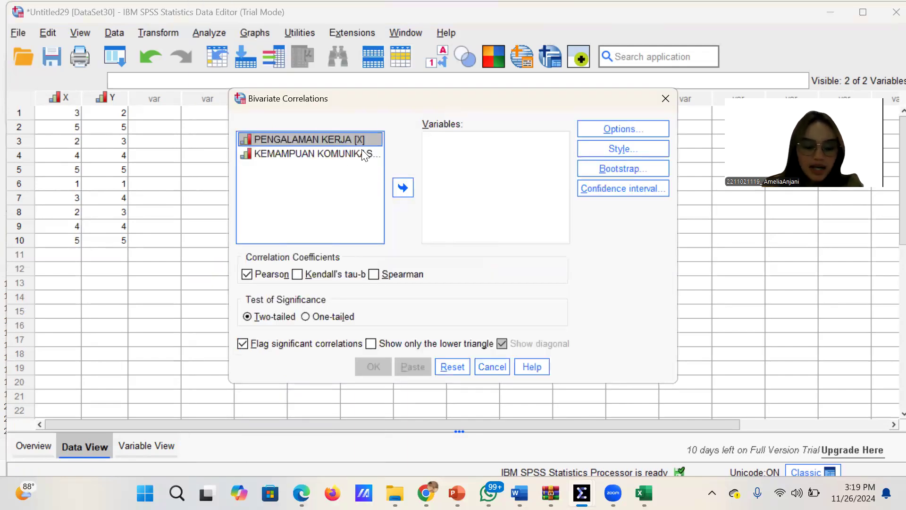
click(402, 188)
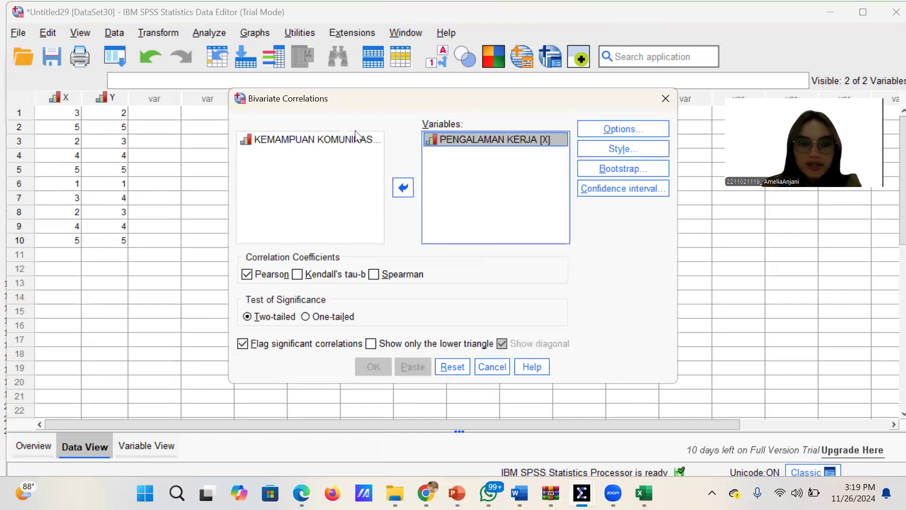
click(358, 139)
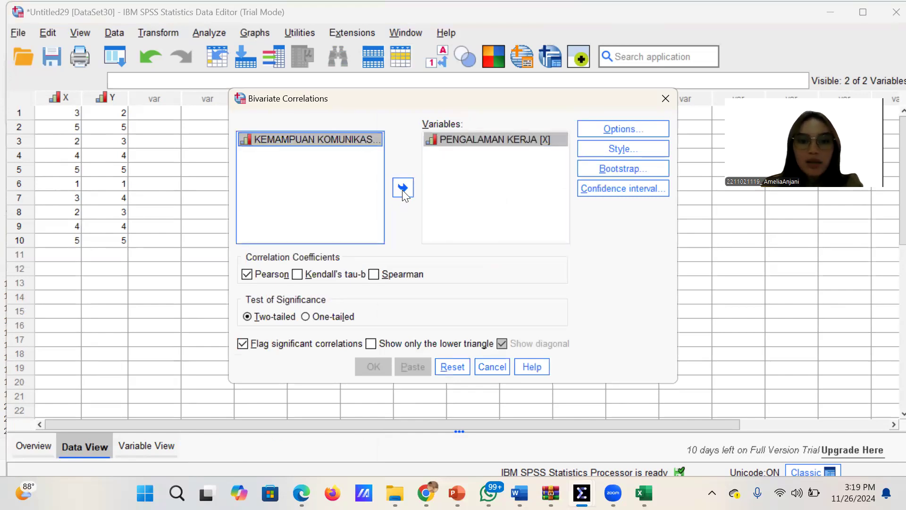
click(403, 188)
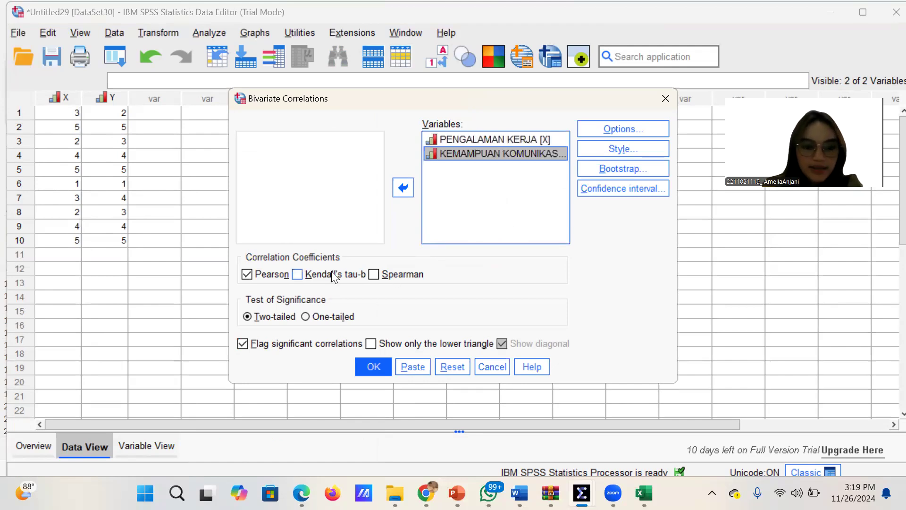
Select Kendall's tau-b as the only correlation coefficient, without Pearson, and run the analysis
click(296, 275)
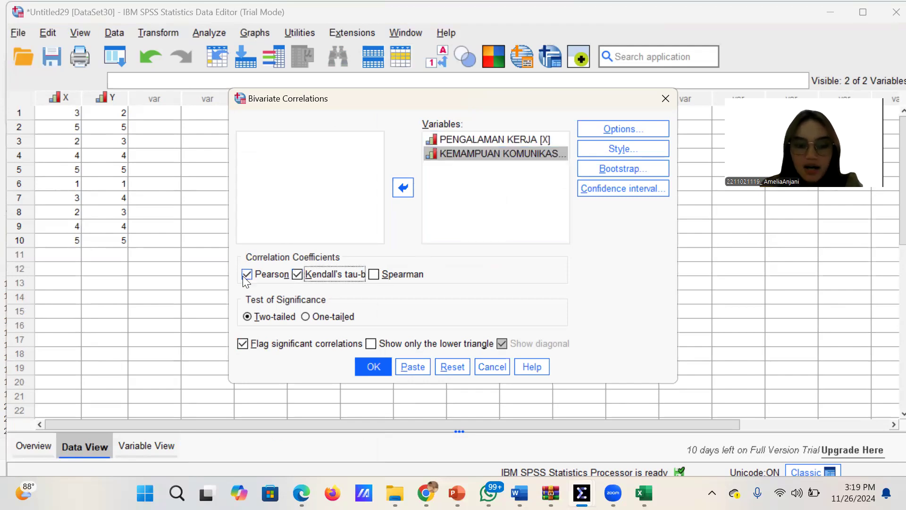
click(247, 275)
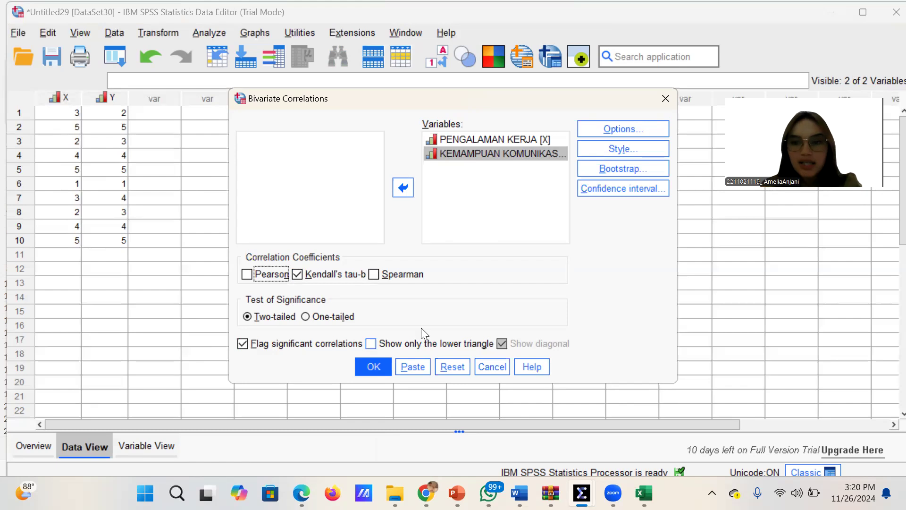
click(374, 370)
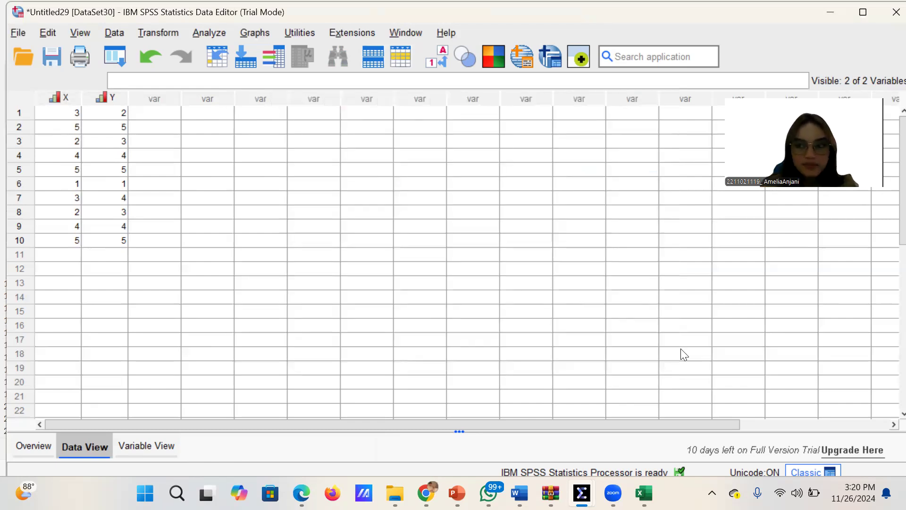
Examine the Kendall's tau-b correlations table in the output, and read the hypothesis notes on the Uji Kendall's sheet in Excel
mouse_move(613, 492)
mouse_move(581, 493)
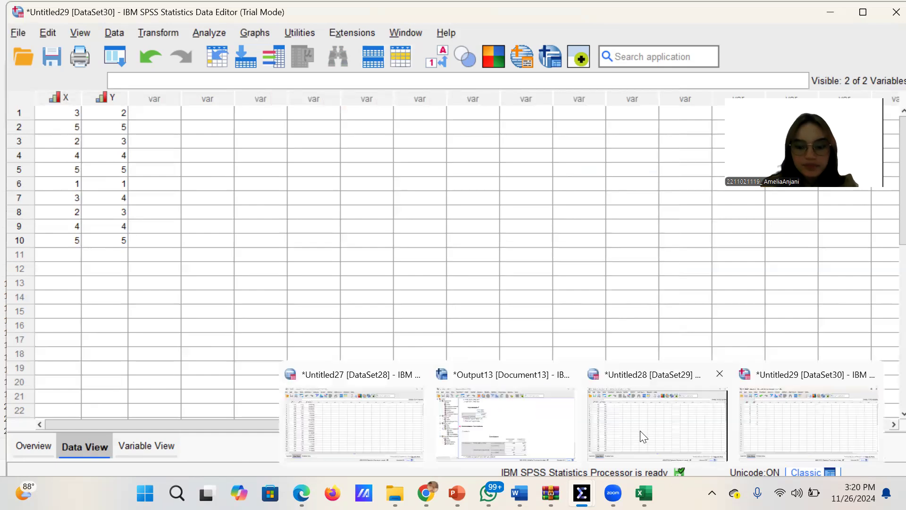
click(537, 436)
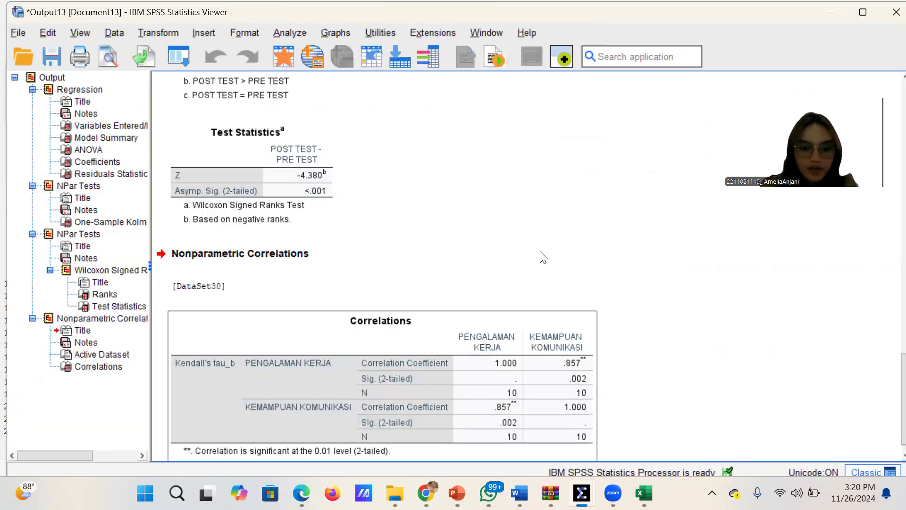
scroll(540, 252, down, 1)
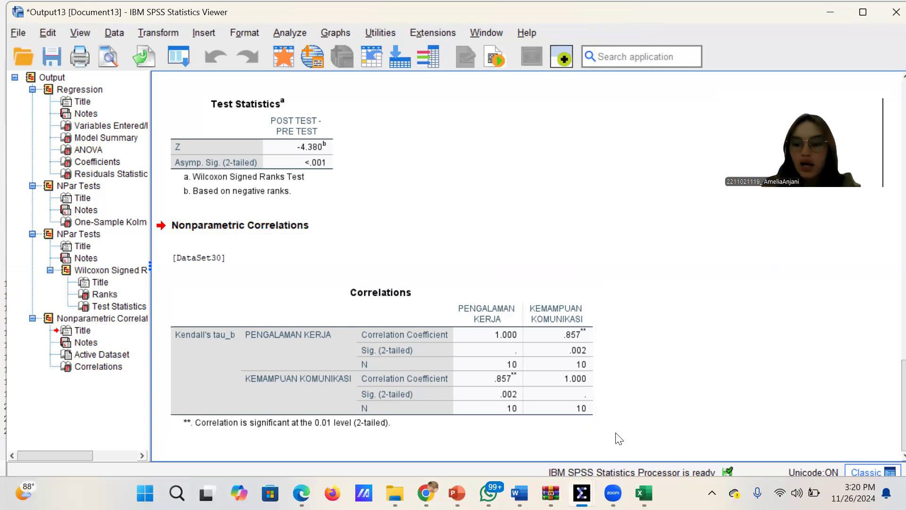
mouse_move(644, 493)
click(658, 439)
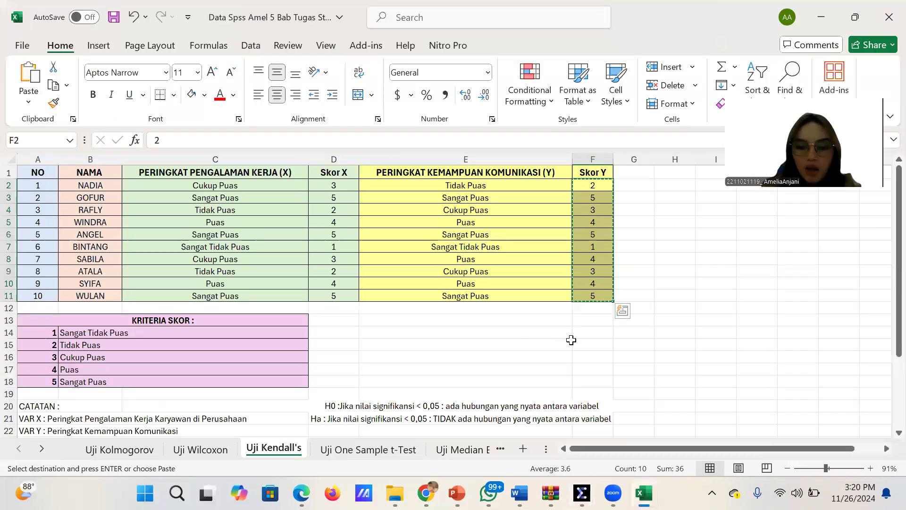
scroll(571, 339, down, 2)
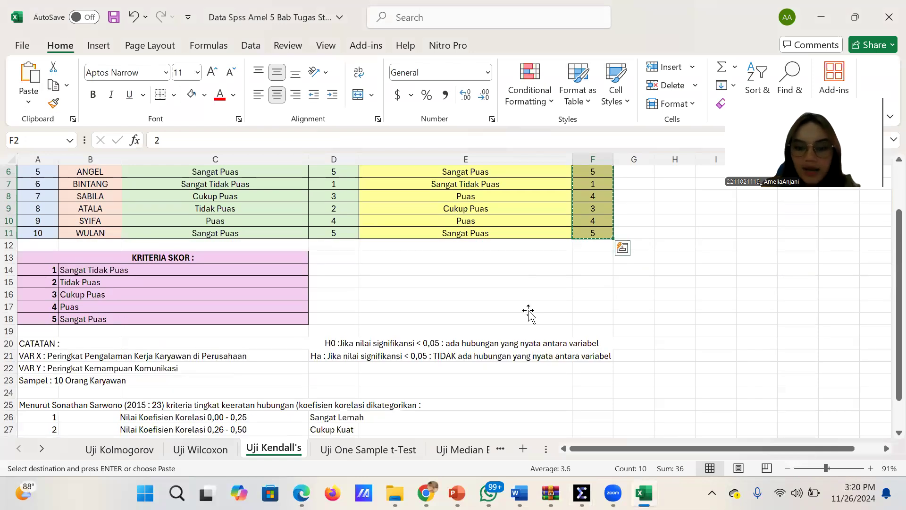
click(527, 308)
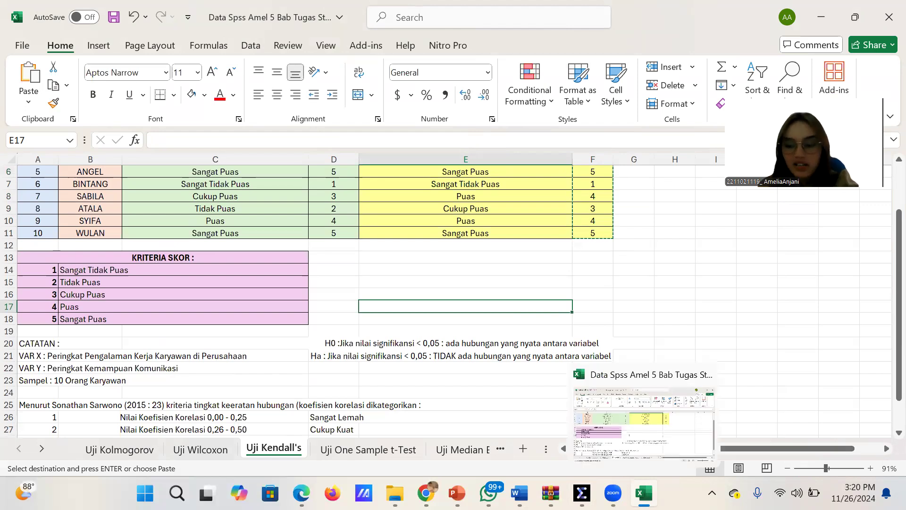
Compare the correlation coefficient and significance in the SPSS output with the relationship strength criteria on the Excel sheet
mouse_move(582, 492)
click(519, 418)
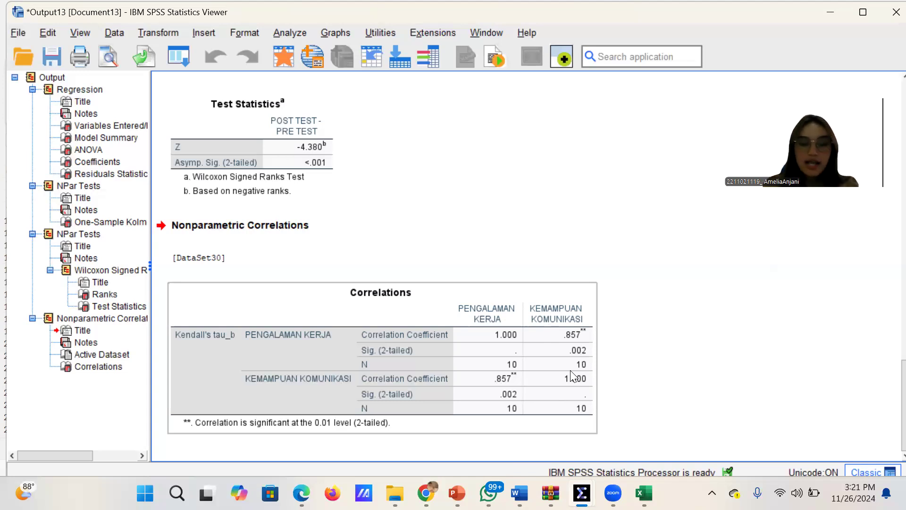
click(687, 326)
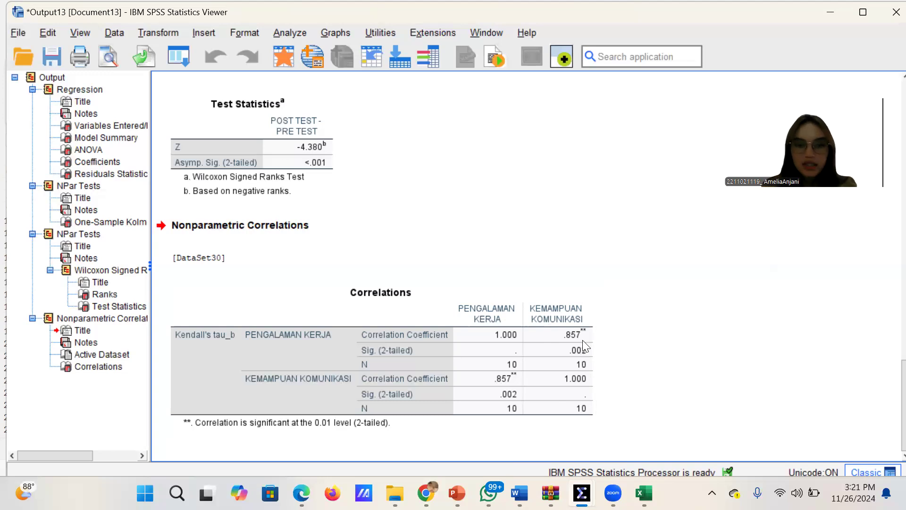
click(539, 414)
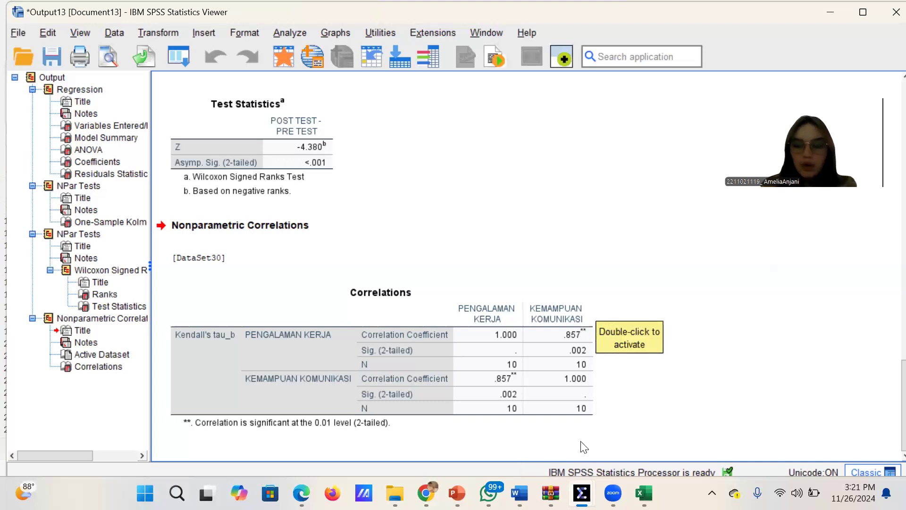
mouse_move(643, 492)
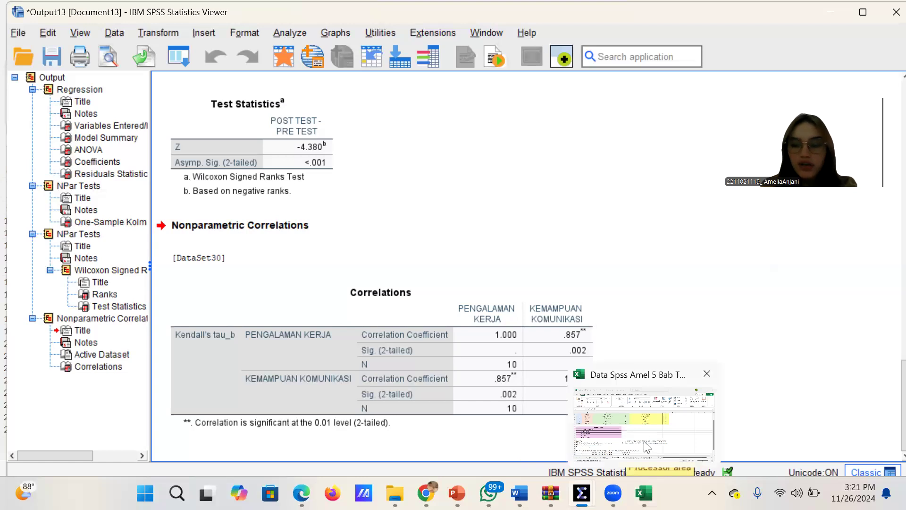
click(647, 446)
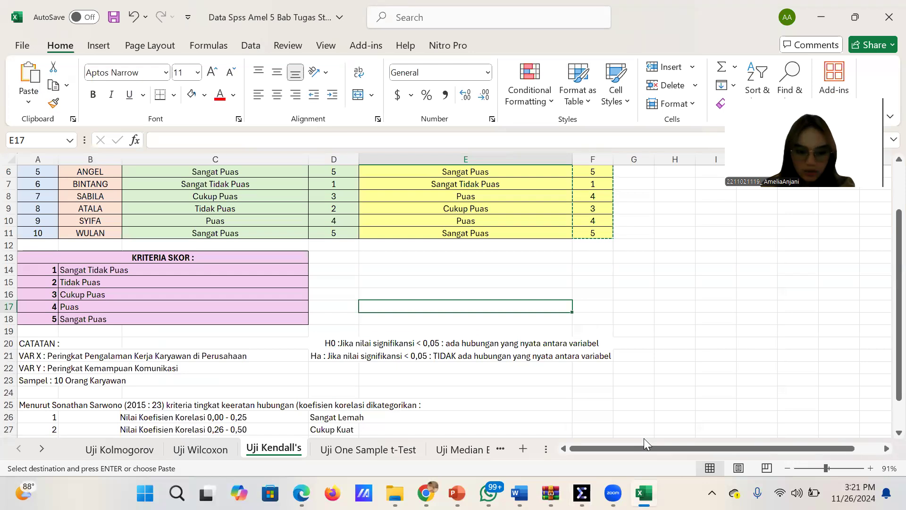
scroll(643, 438, down, 2)
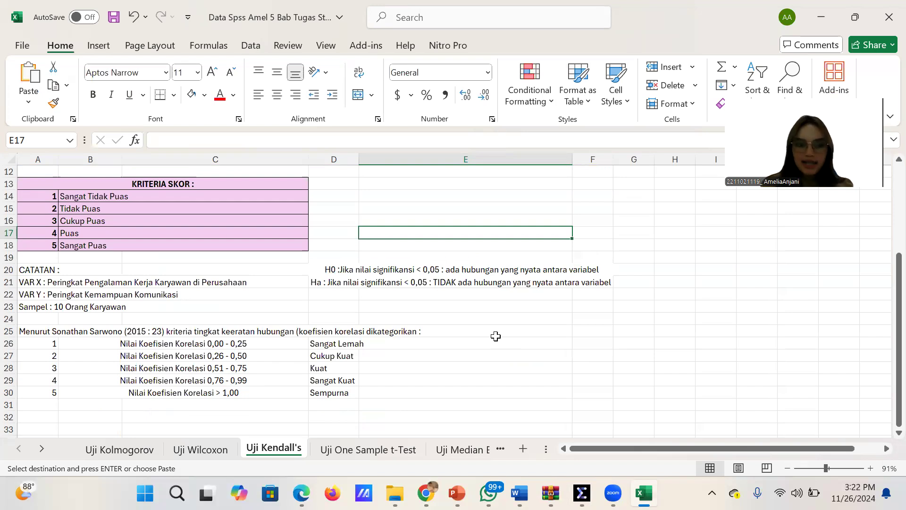
Open the Uji One Sample t-Test sheet and review the average learning results, normality rules and hypotheses
click(373, 451)
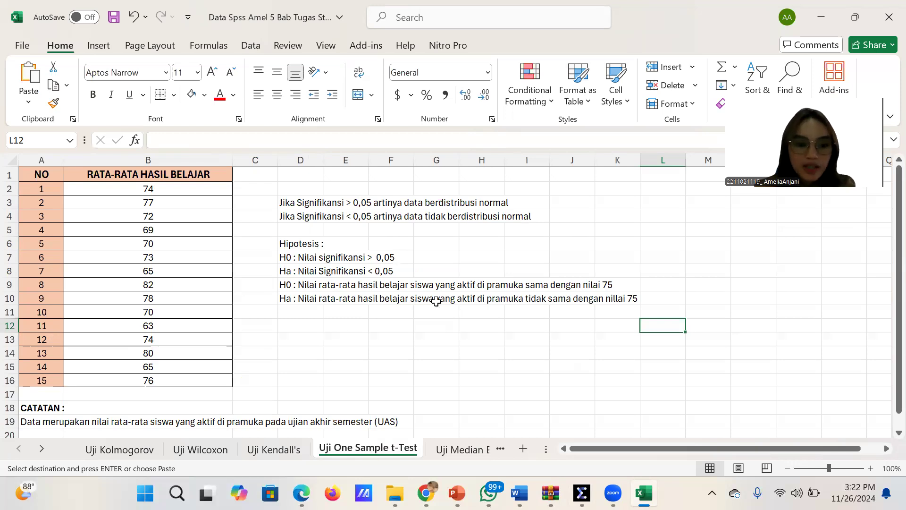
scroll(436, 301, up, 3)
scroll(323, 277, down, 3)
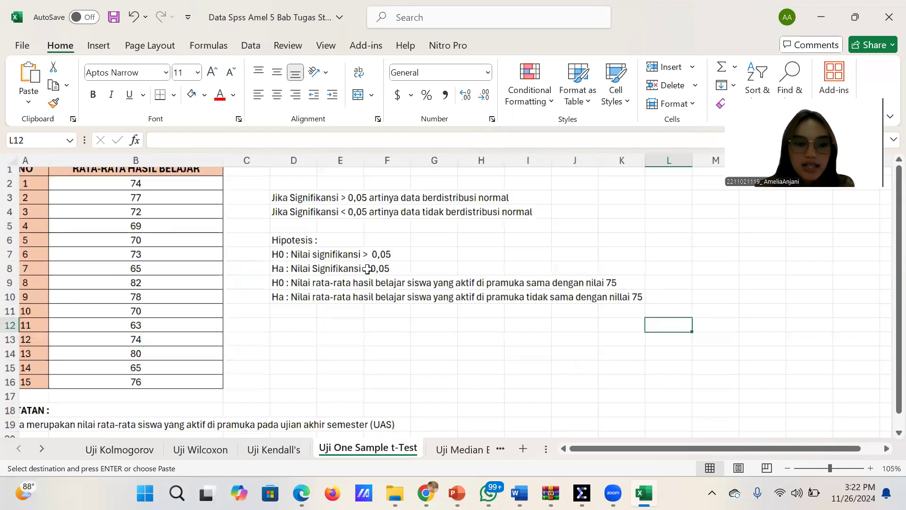
scroll(402, 271, down, 1)
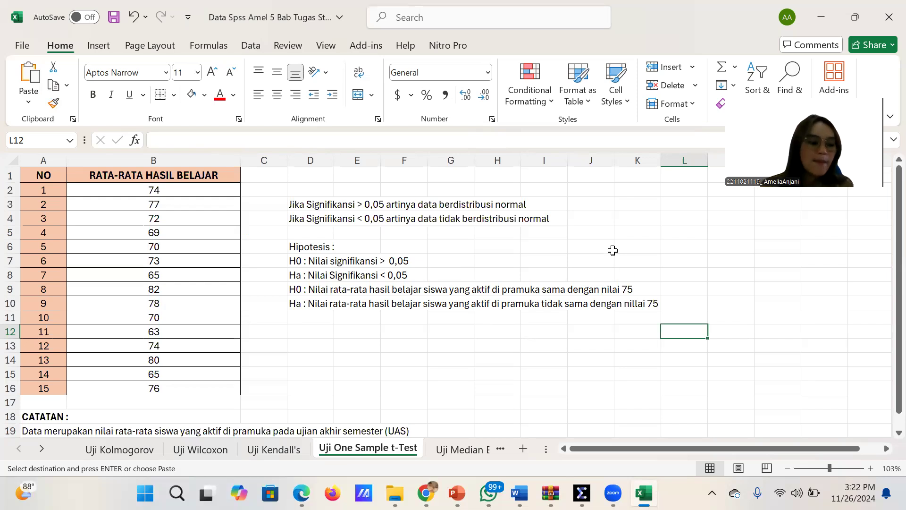
scroll(613, 250, down, 1)
scroll(334, 237, up, 1)
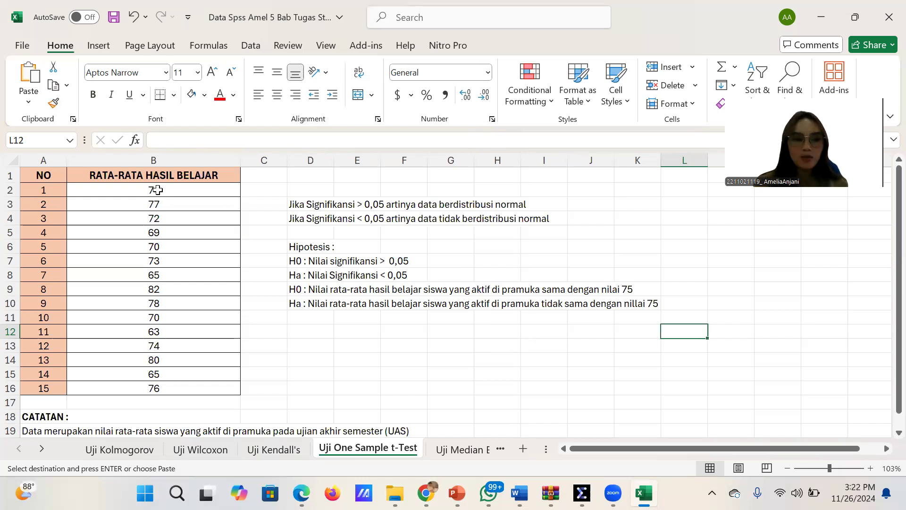
Switch to the SPSS data editor, create a new empty dataset and select its first cell
mouse_move(583, 479)
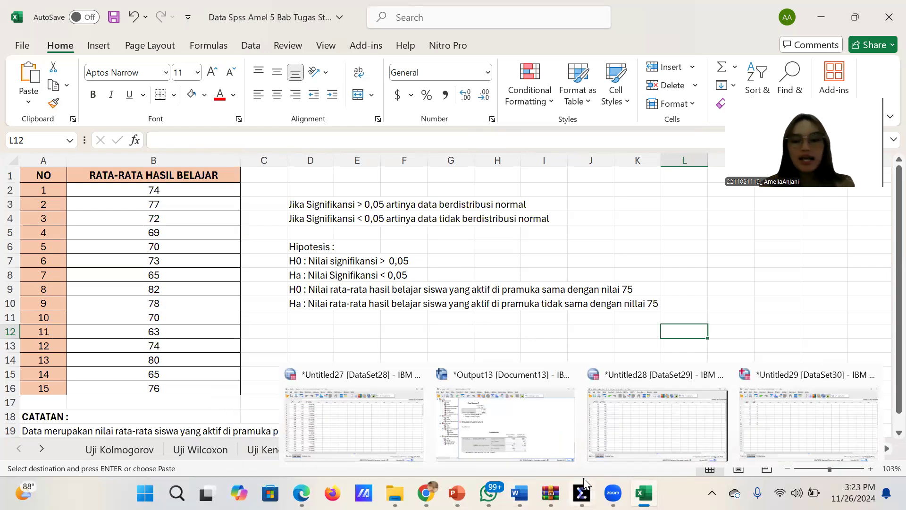
click(767, 430)
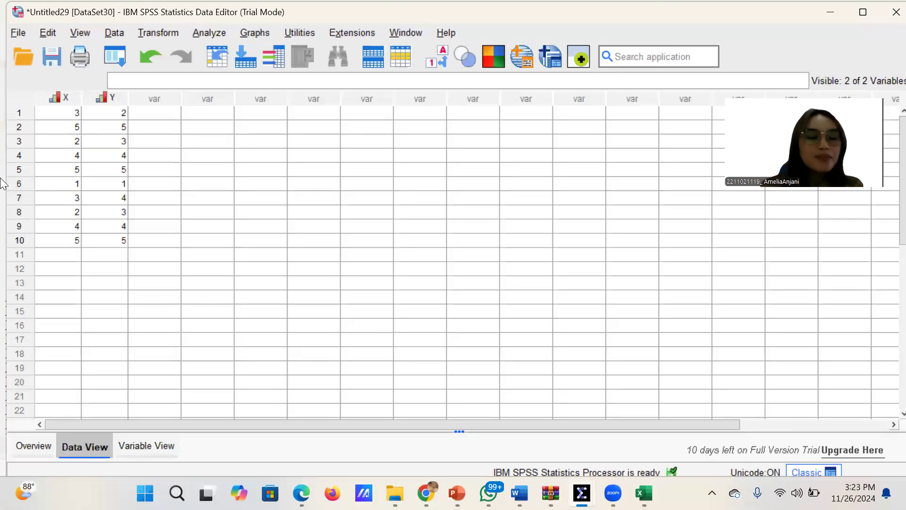
click(20, 34)
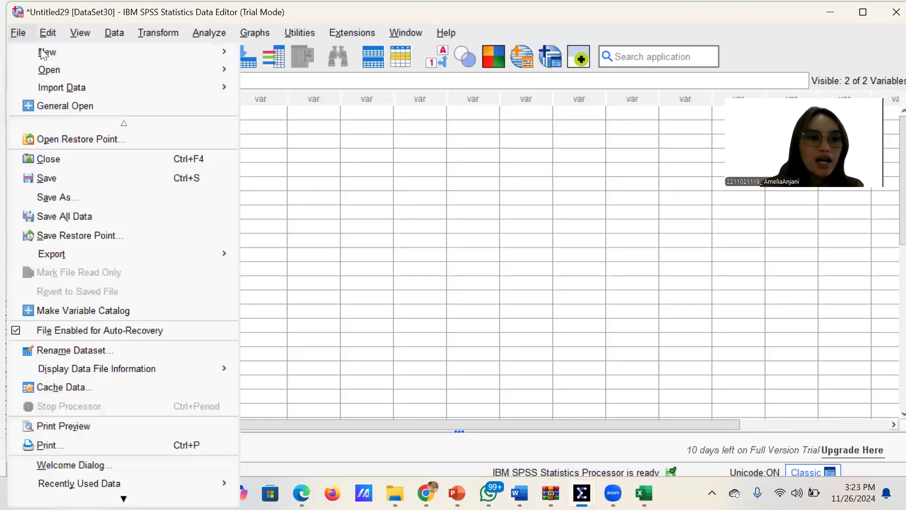
mouse_move(222, 53)
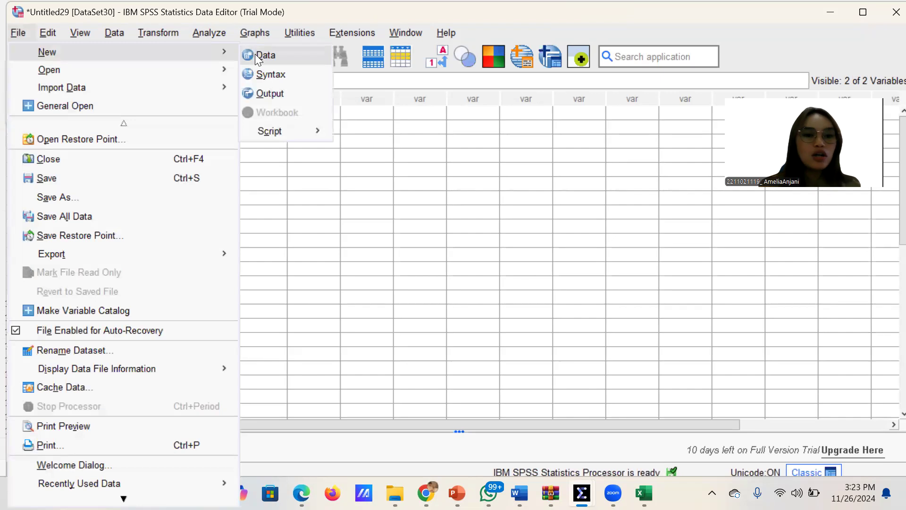
click(258, 56)
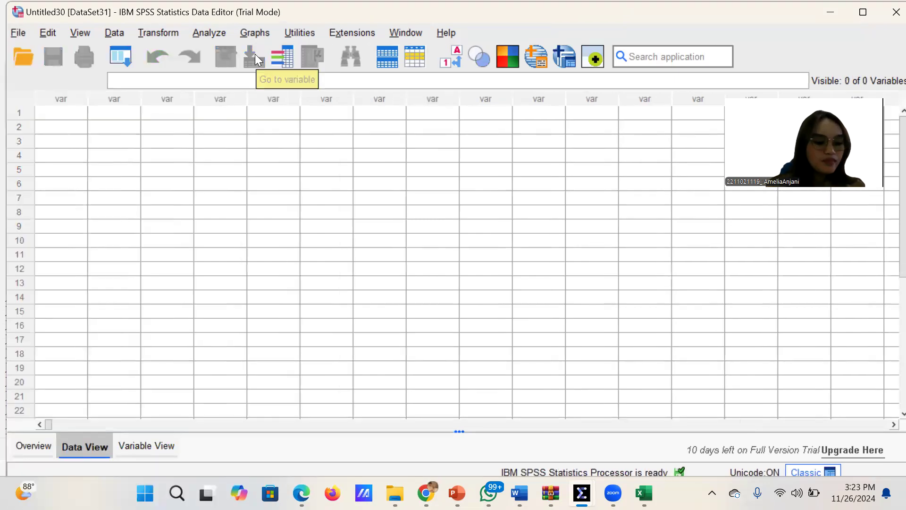
click(58, 113)
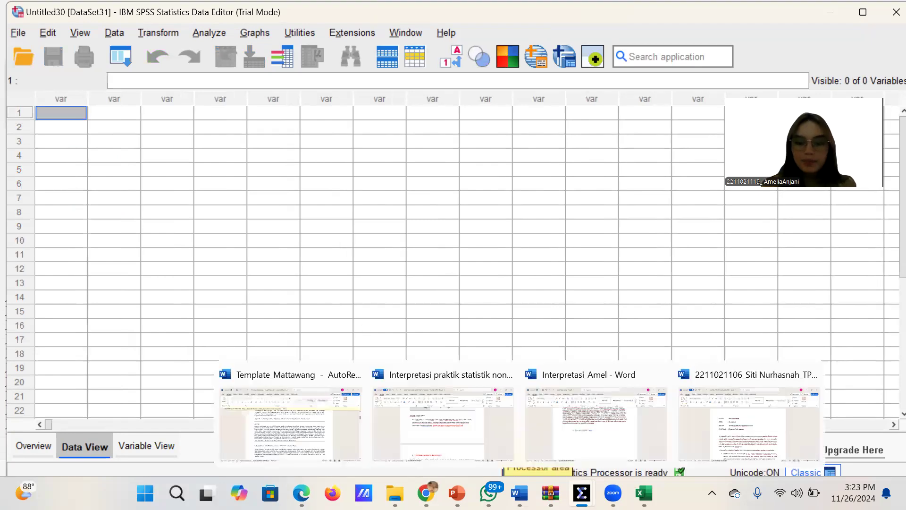
Switch to Excel and copy the average learning results in B2:B16 of the Uji One Sample t-Test sheet
click(644, 493)
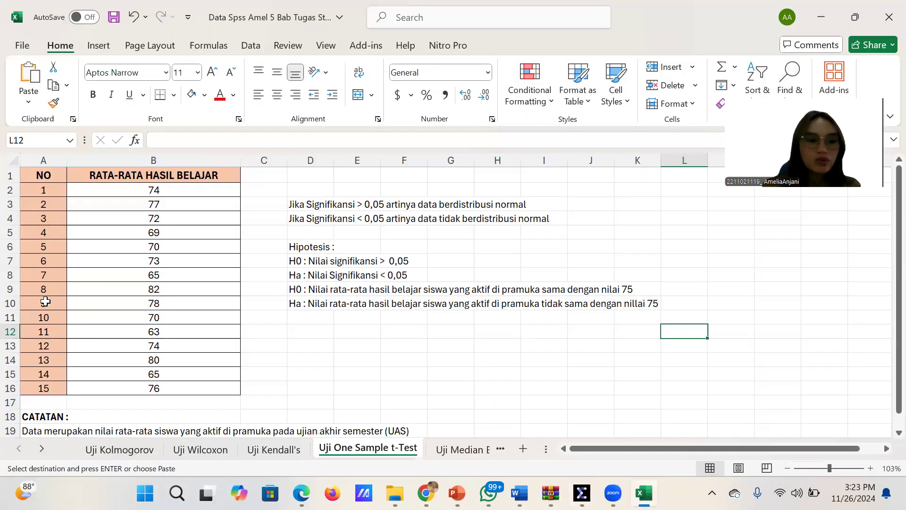
click(119, 190)
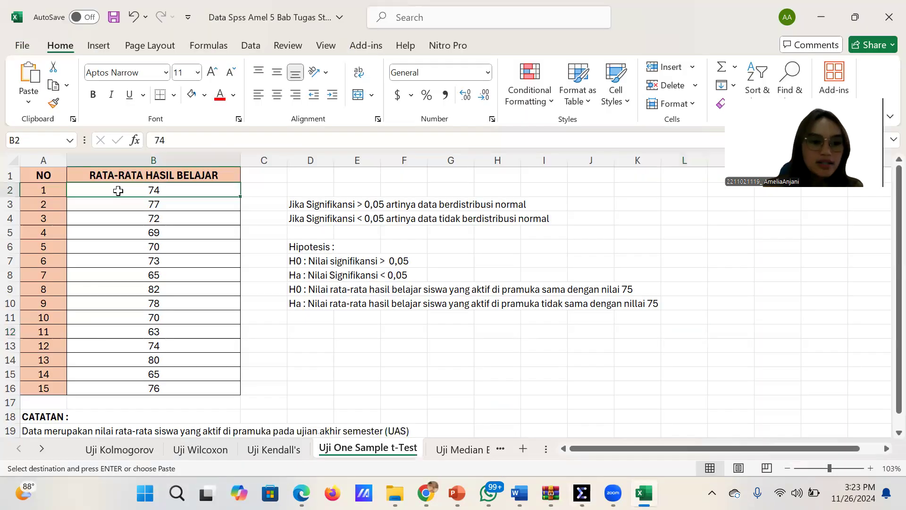
shift+click(142, 390)
right_click(143, 396)
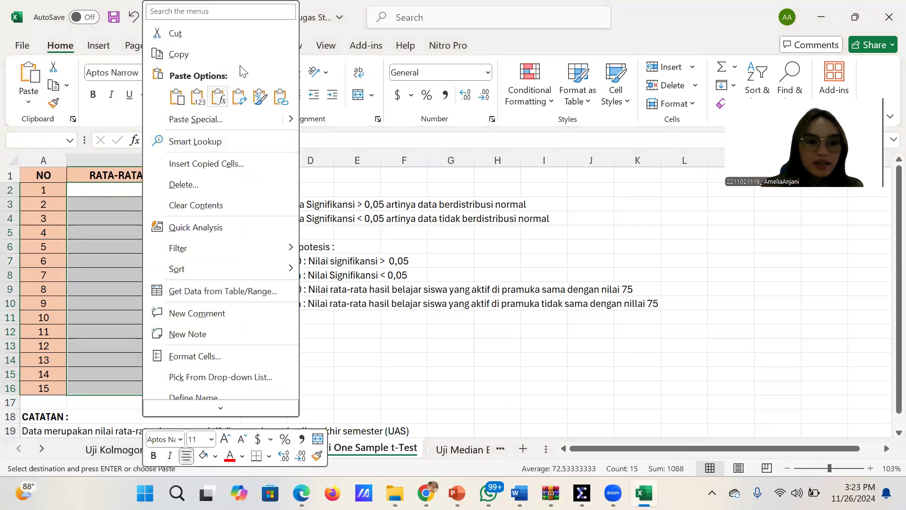
key(Escape)
right_click(231, 263)
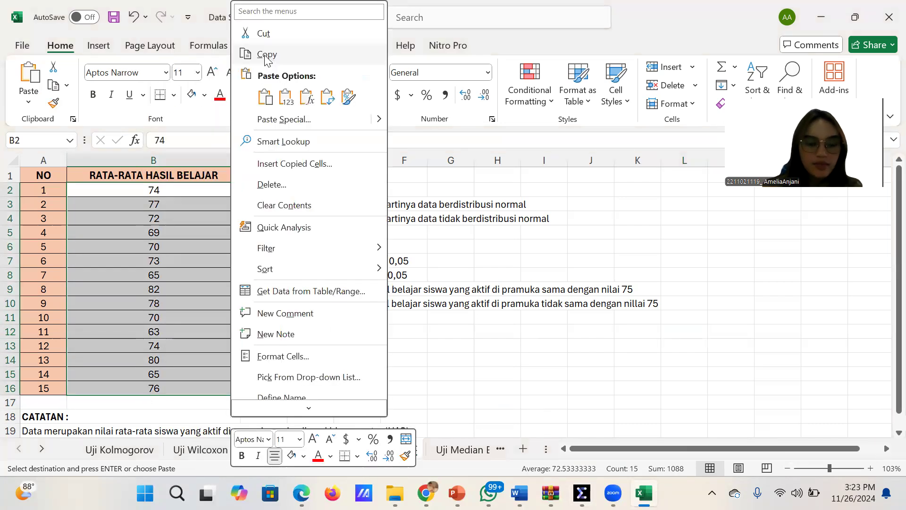
click(265, 55)
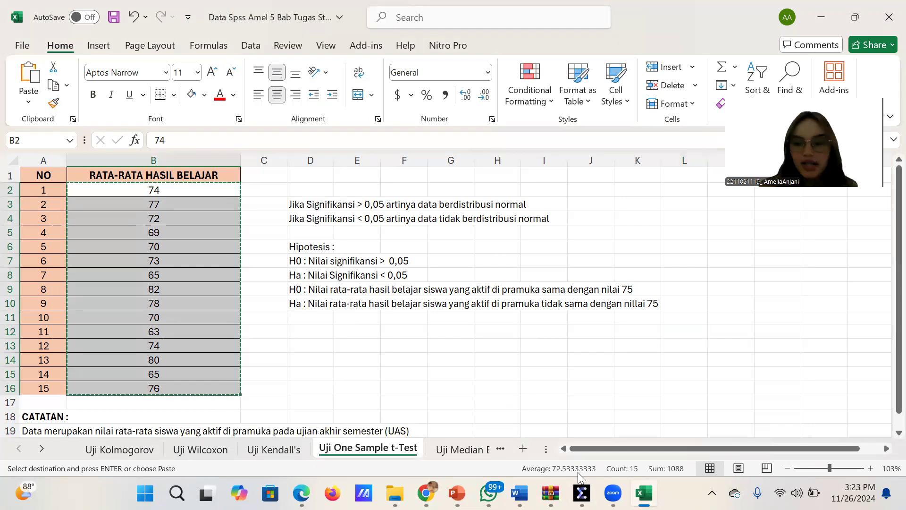
Switch to the SPSS data editor and paste the copied scores into the first column, starting at row 1
key(alt+Tab)
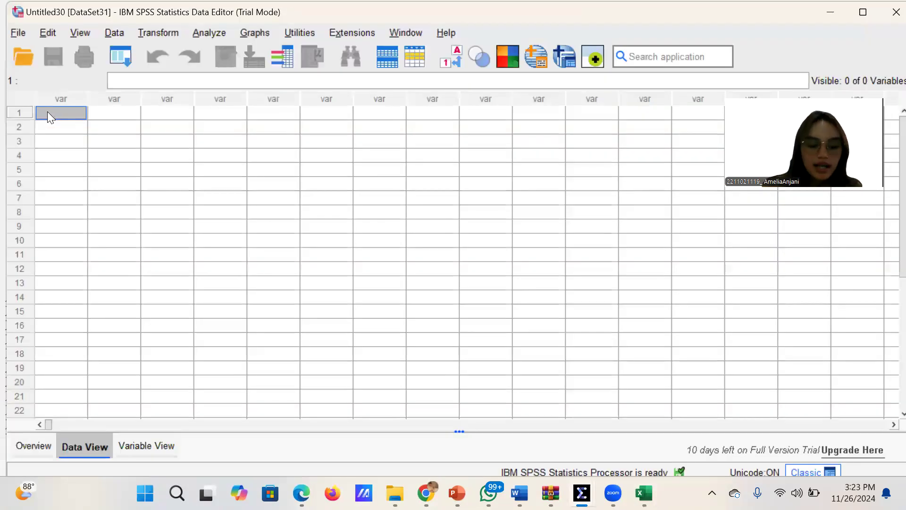
right_click(47, 112)
click(90, 199)
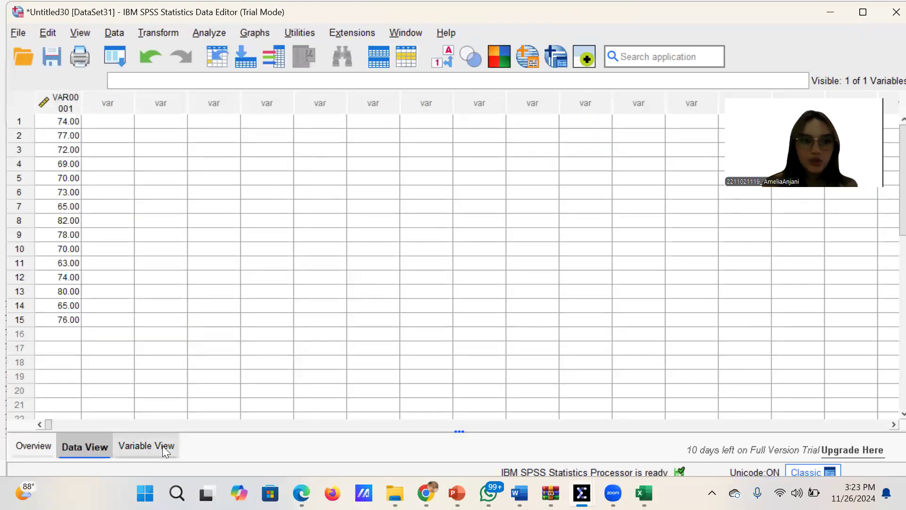
Name the pasted variable HASIL and give it the label HASIL BELAJAR
click(146, 446)
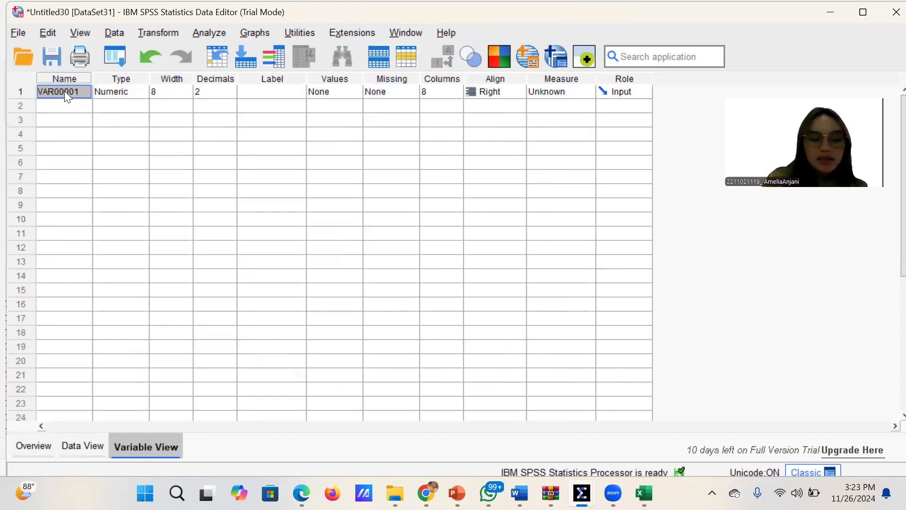
text(H)
text(ASIL)
click(281, 88)
text(HA)
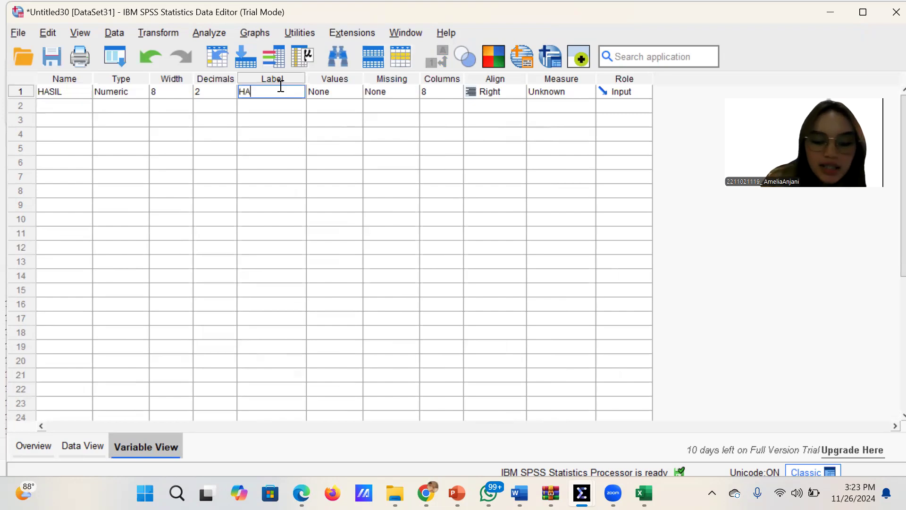
text(SIL BEL)
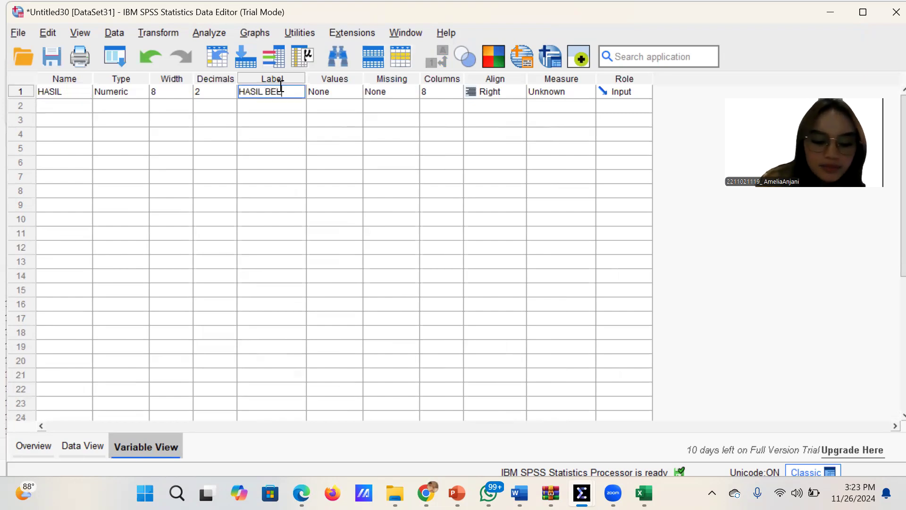
text(AJAR)
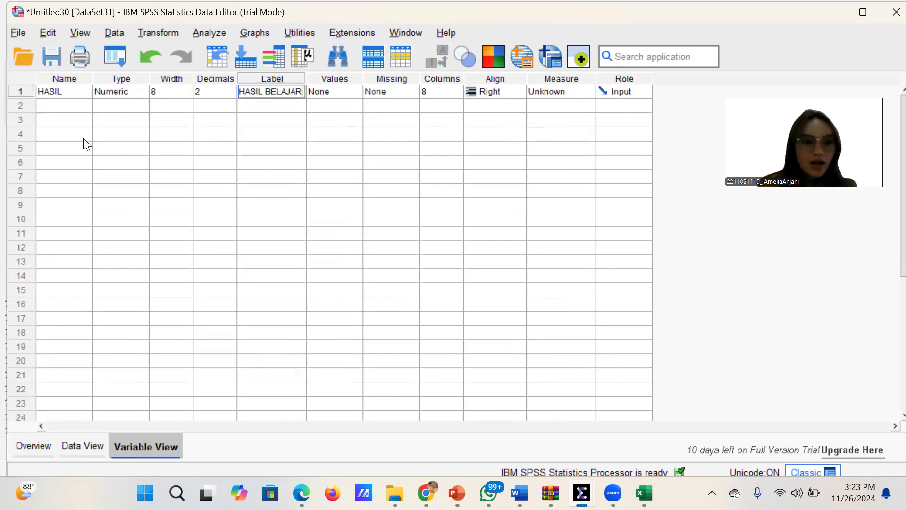
Set the HASIL variable's decimals to 0 and return to the data values
click(202, 91)
click(230, 95)
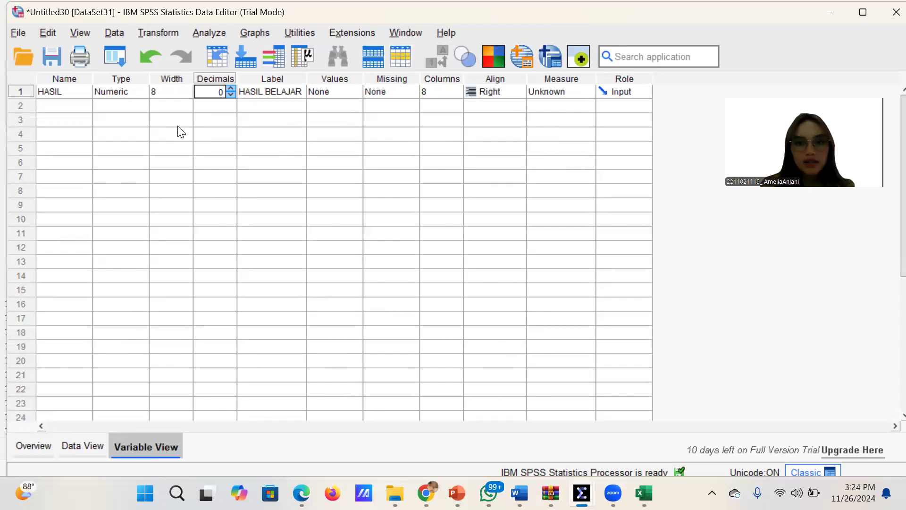
click(82, 447)
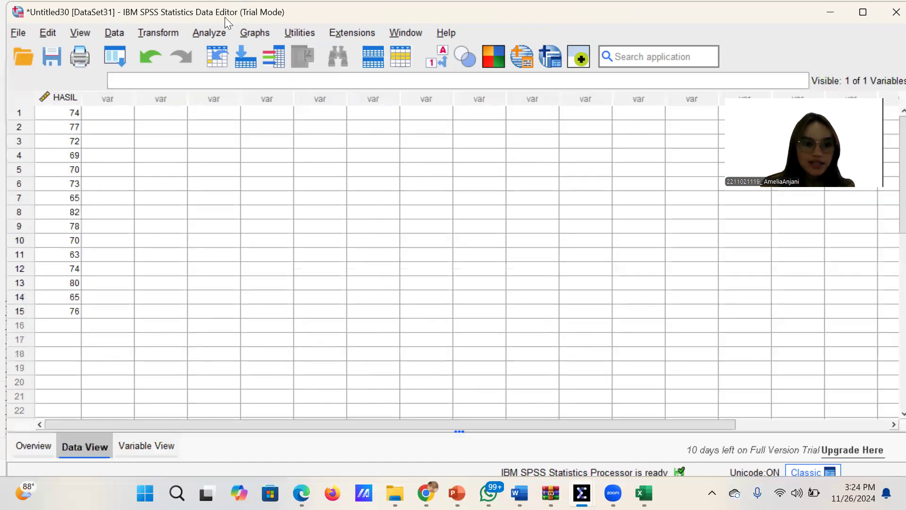
Run Explore with HASIL BELAJAR as the dependent variable and normality plots with tests enabled
click(218, 34)
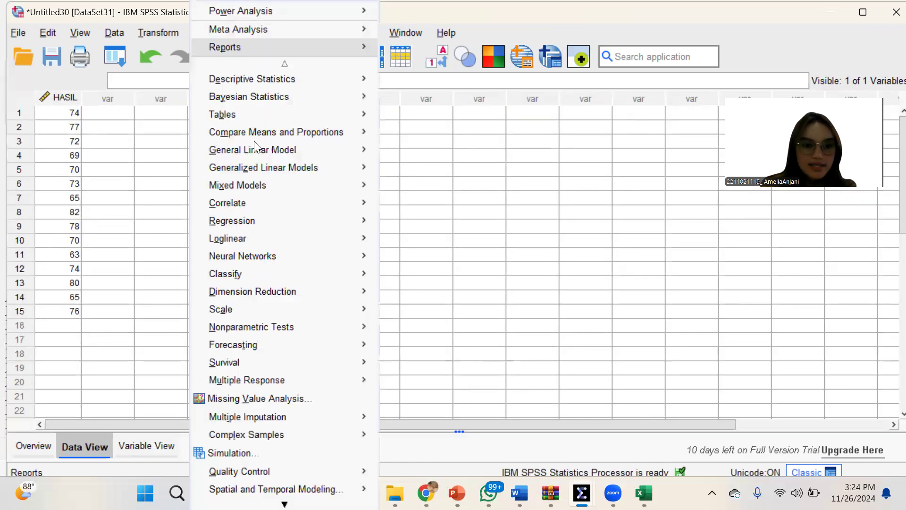
mouse_move(315, 81)
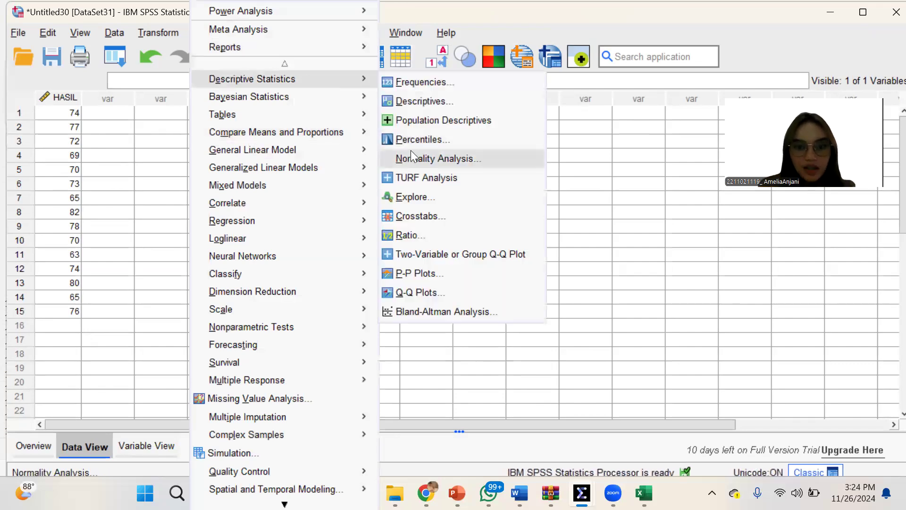
click(418, 195)
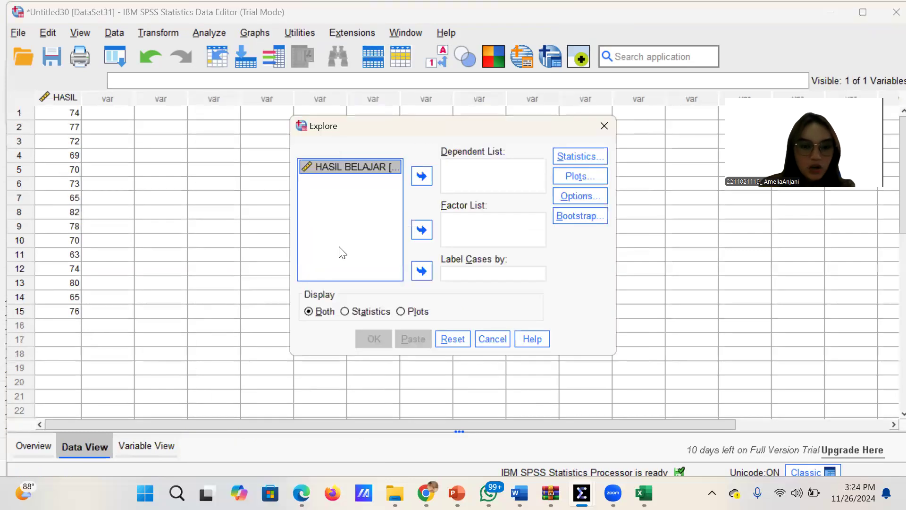
click(414, 176)
click(594, 178)
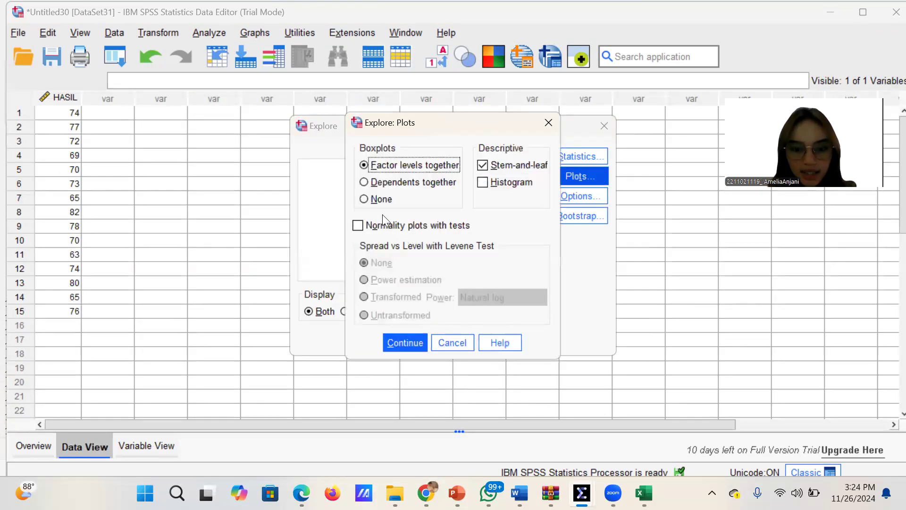
click(358, 225)
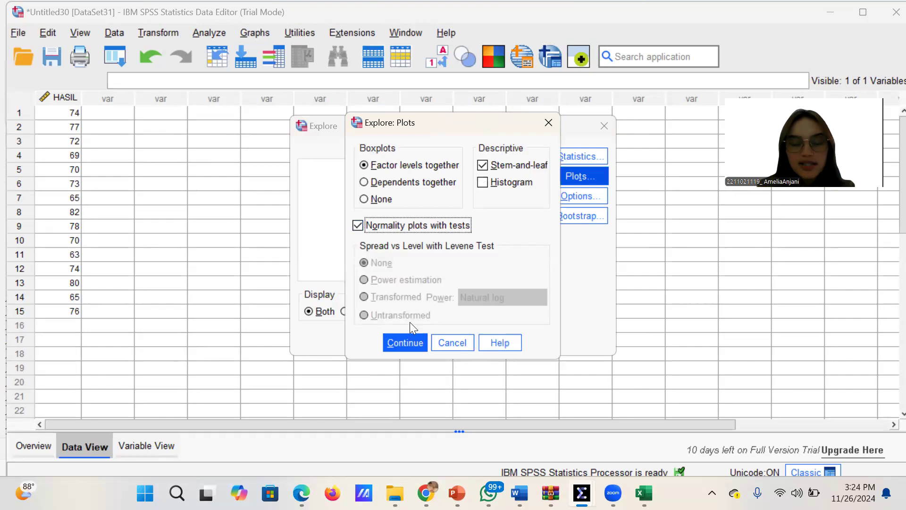
click(410, 344)
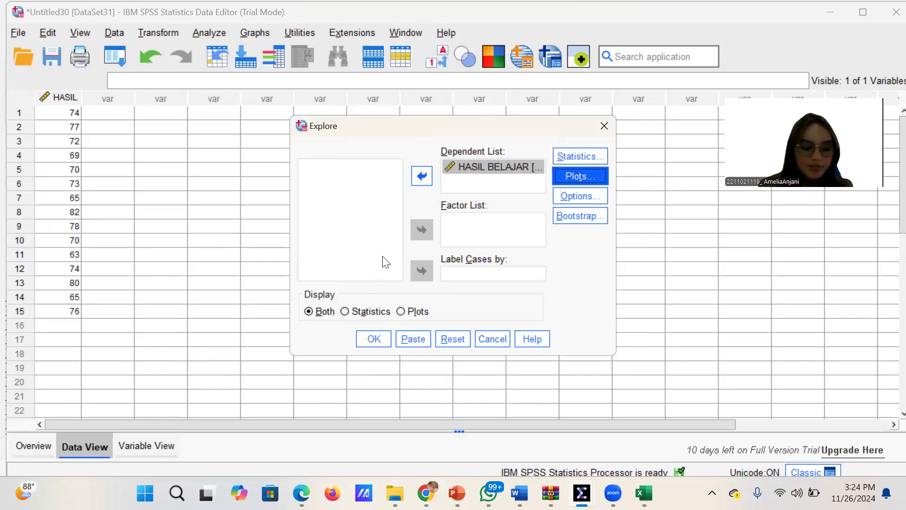
click(373, 338)
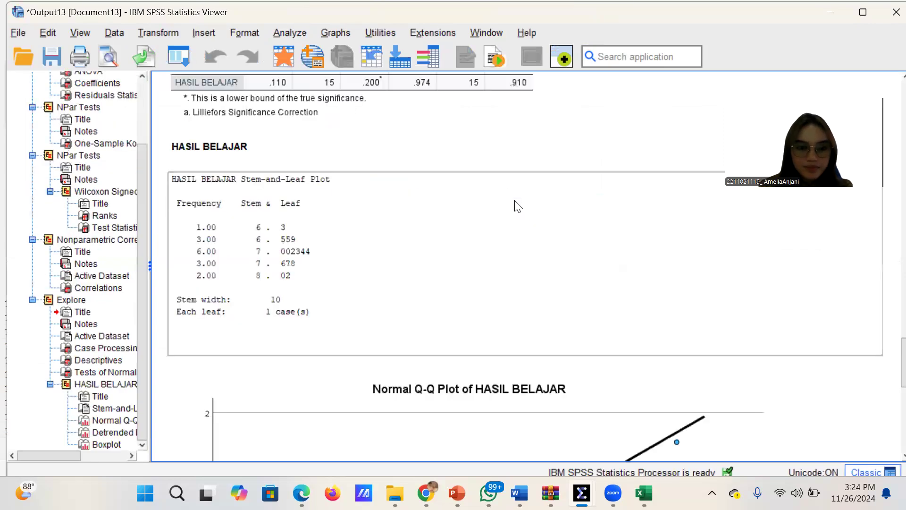
Examine the Case Processing Summary, Descriptives and Tests of Normality tables for HASIL BELAJAR in the output
scroll(517, 206, up, 3)
scroll(517, 206, up, 3)
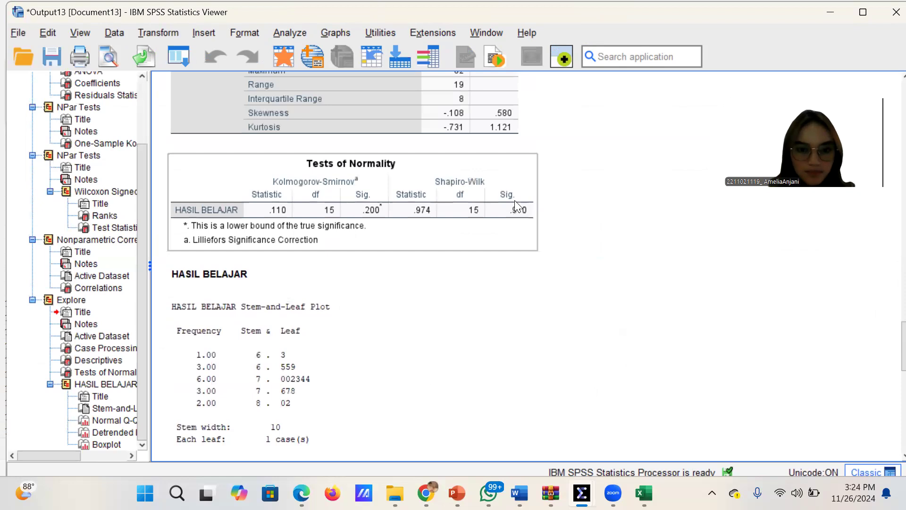
scroll(518, 206, up, 6)
scroll(518, 207, up, 3)
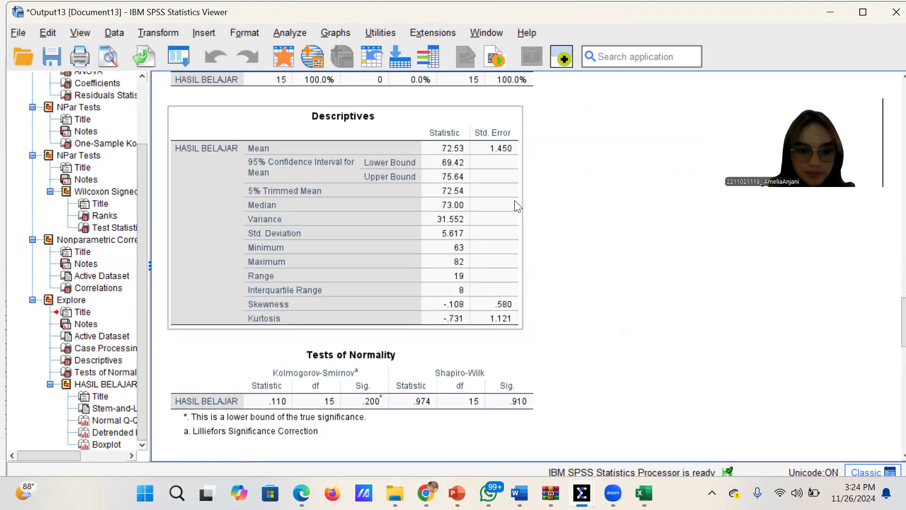
scroll(518, 206, up, 9)
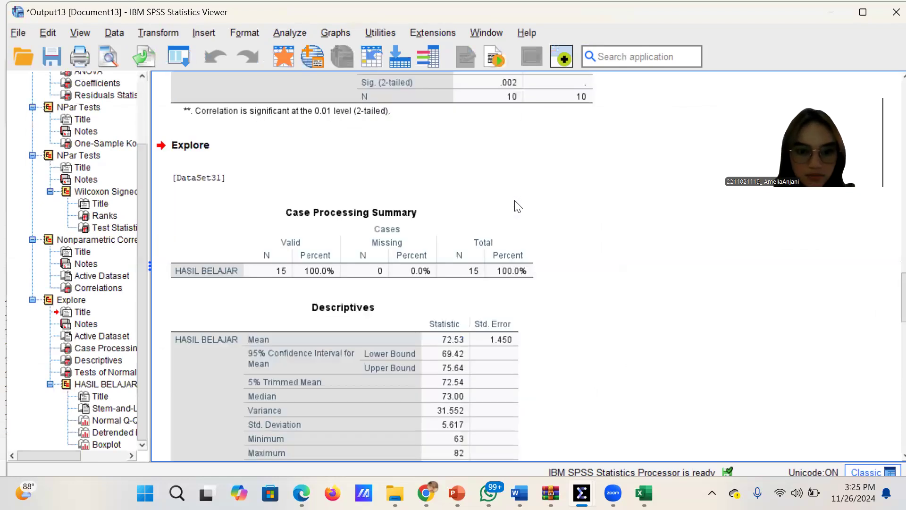
scroll(518, 206, down, 3)
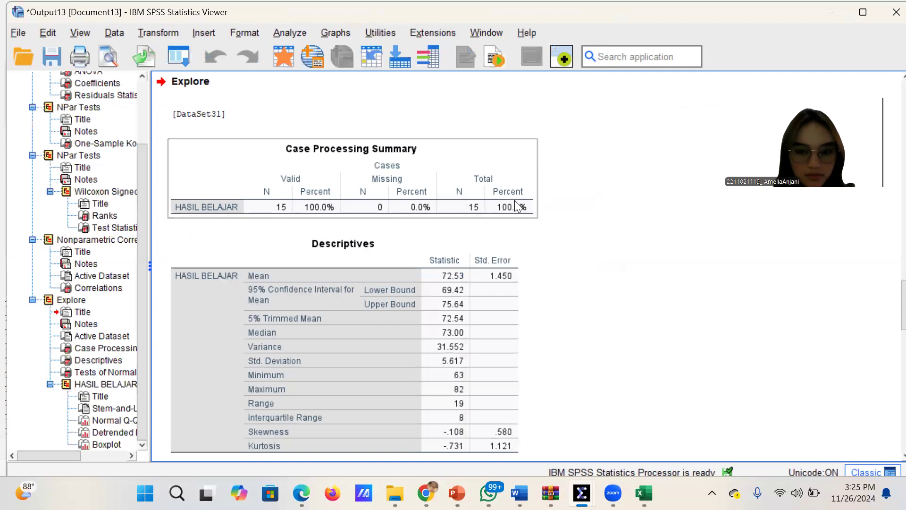
scroll(515, 202, down, 12)
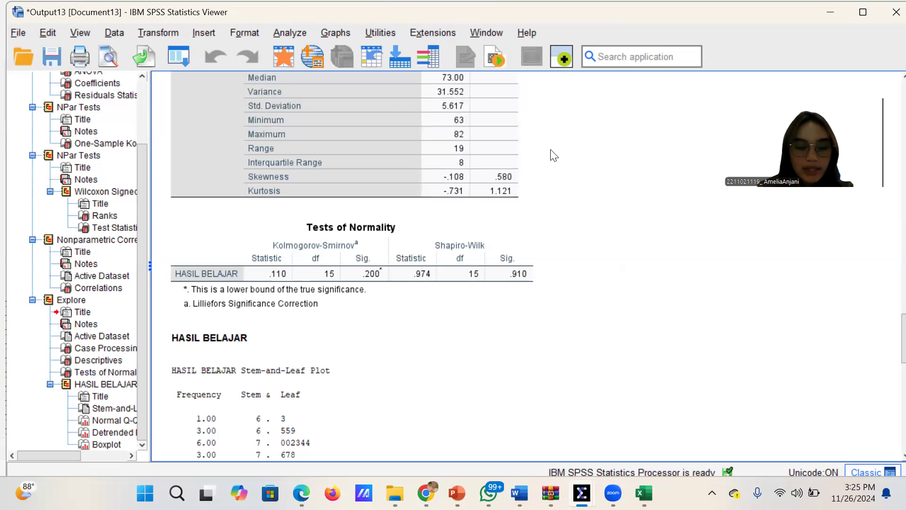
scroll(553, 156, down, 3)
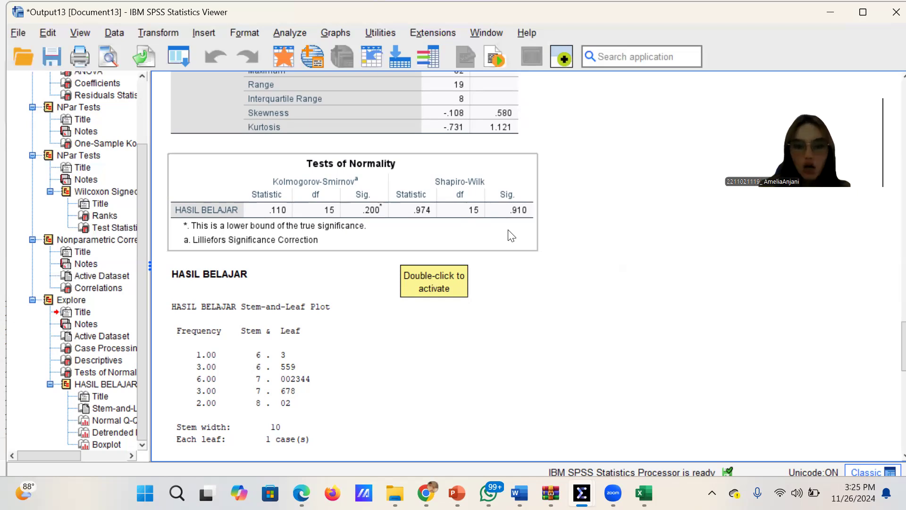
Switch to Excel and check the normality rules and hypotheses on the Uji One Sample t-Test sheet
mouse_move(644, 493)
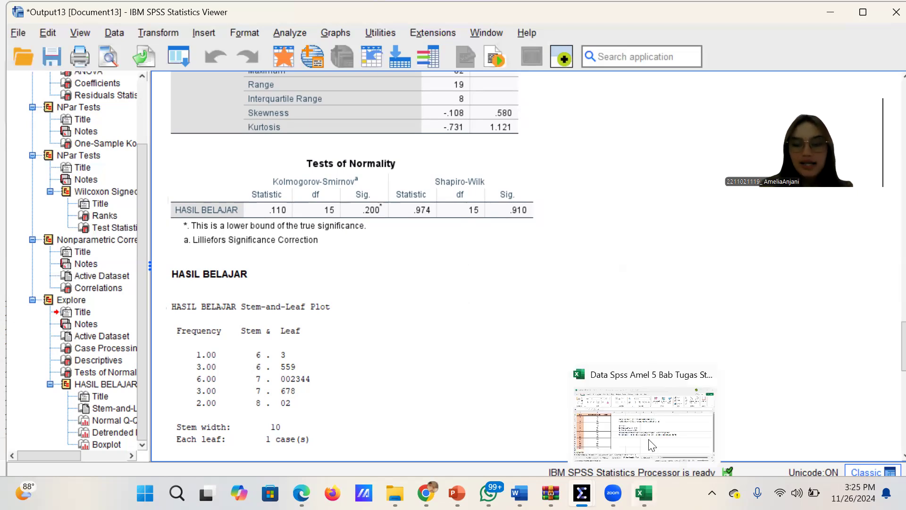
click(652, 445)
click(573, 342)
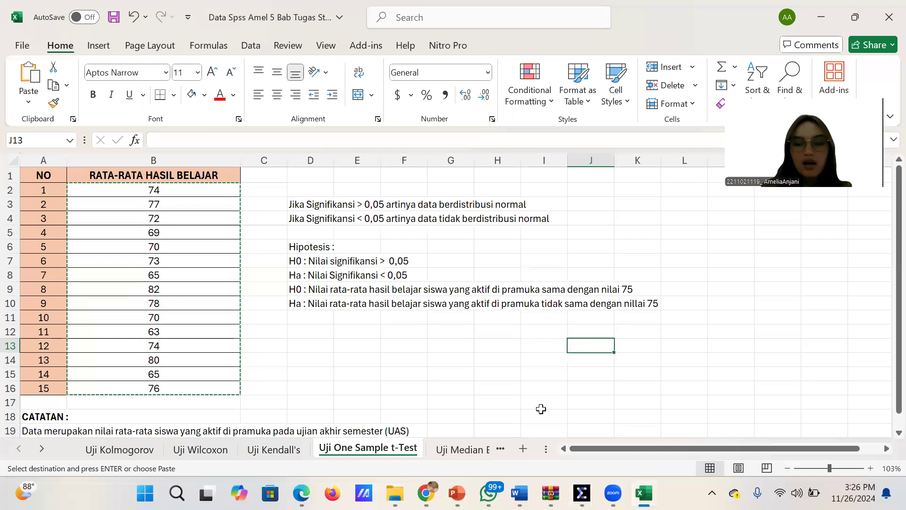
Switch to the SPSS data set containing HASIL and start a One-Sample T Test with HASIL BELAJAR as the test variable
click(794, 419)
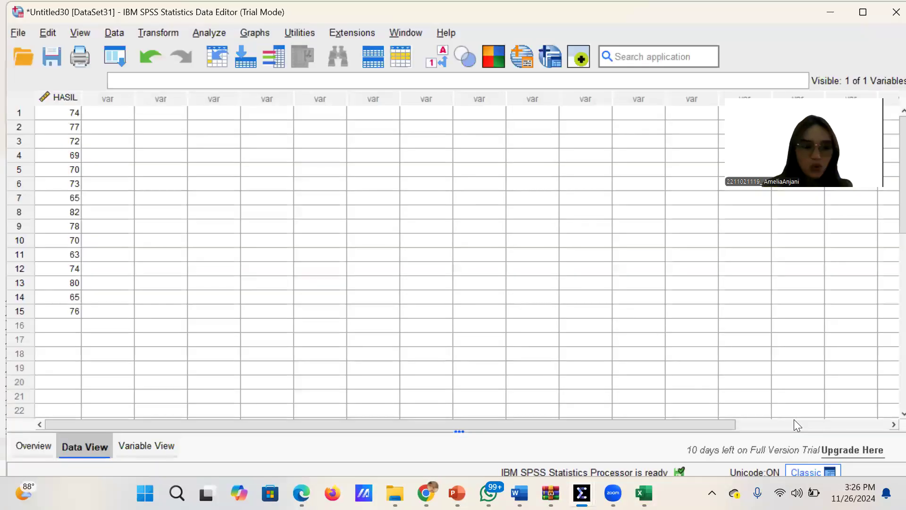
click(215, 32)
mouse_move(245, 243)
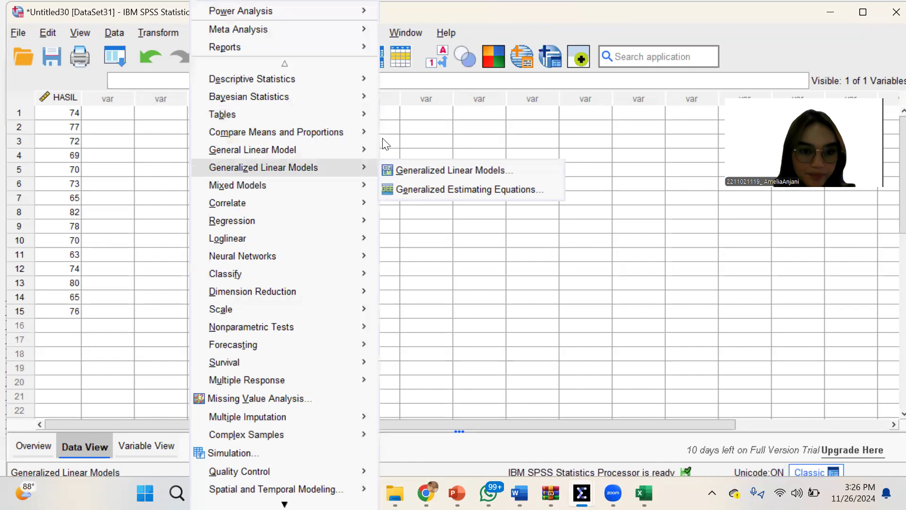
mouse_move(370, 133)
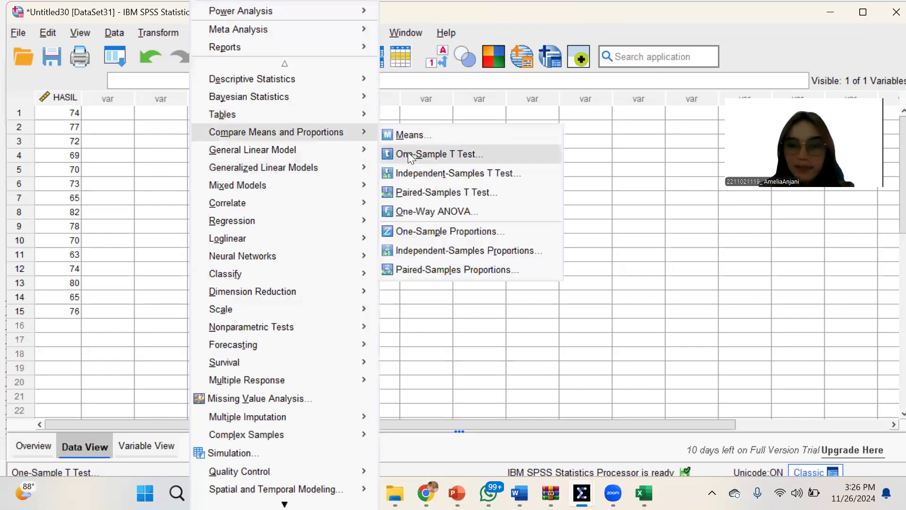
click(408, 152)
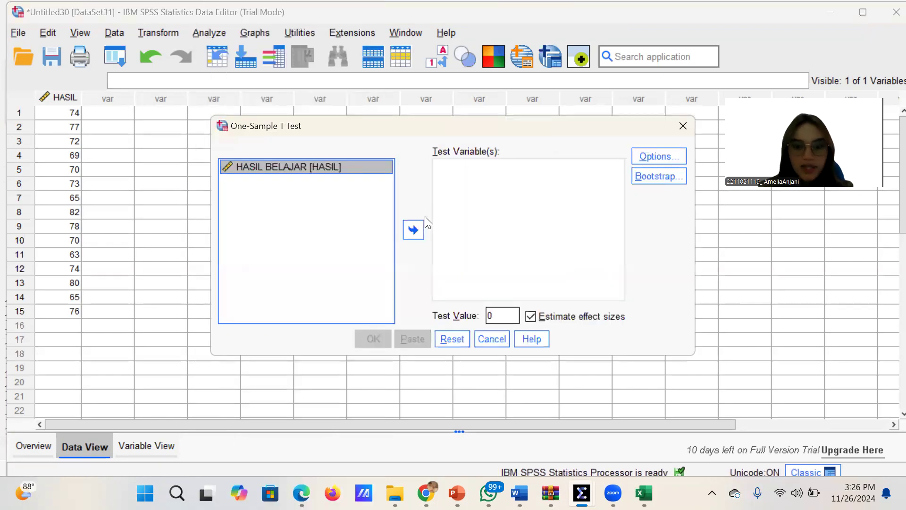
click(413, 230)
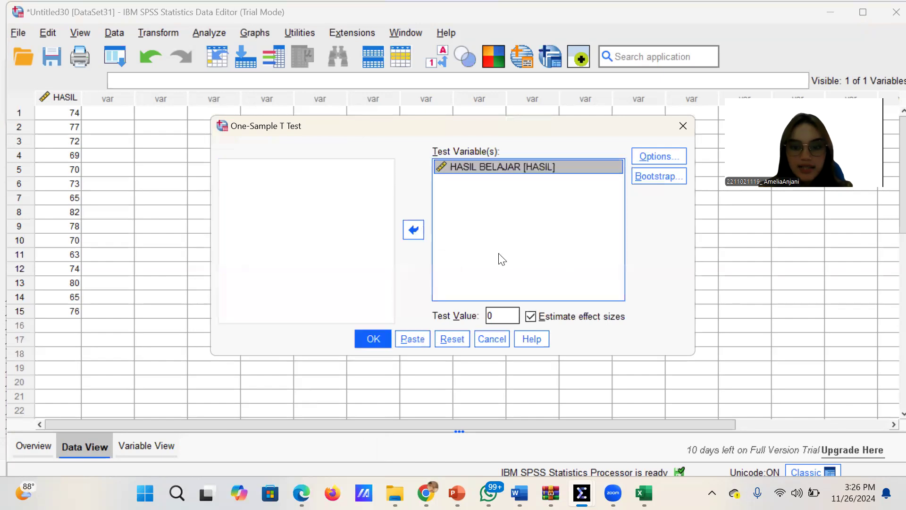
Set the test value to 75 and run the One-Sample T Test
click(510, 320)
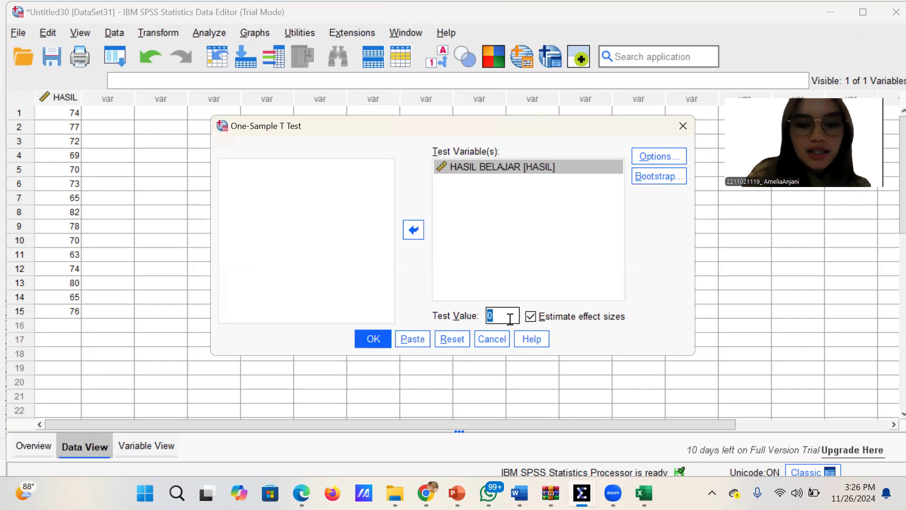
text(75)
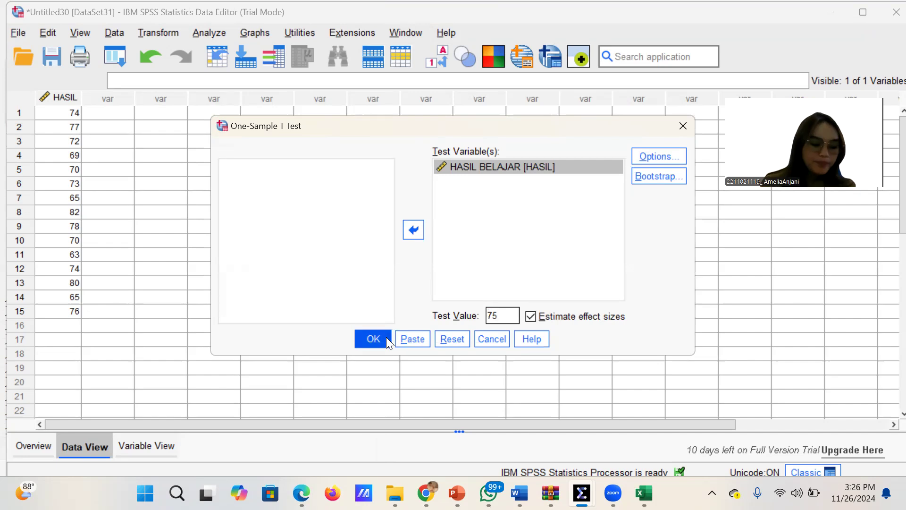
click(675, 157)
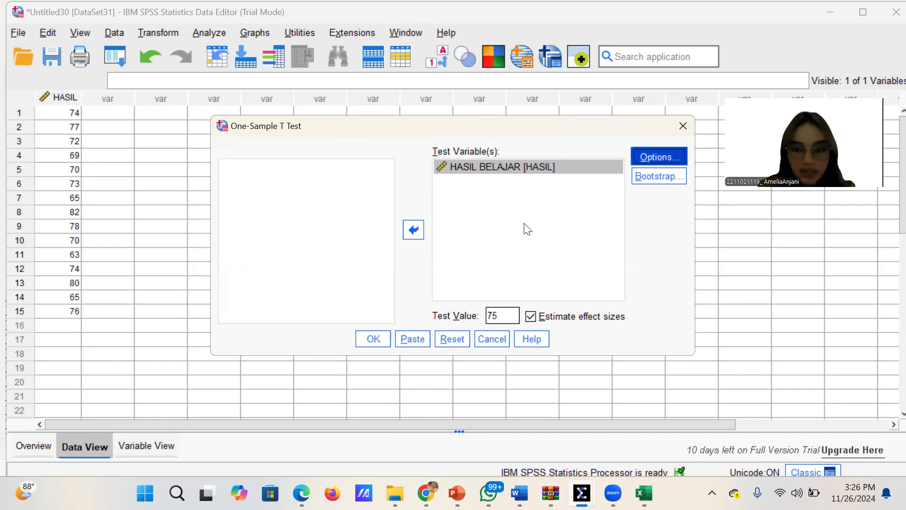
click(403, 290)
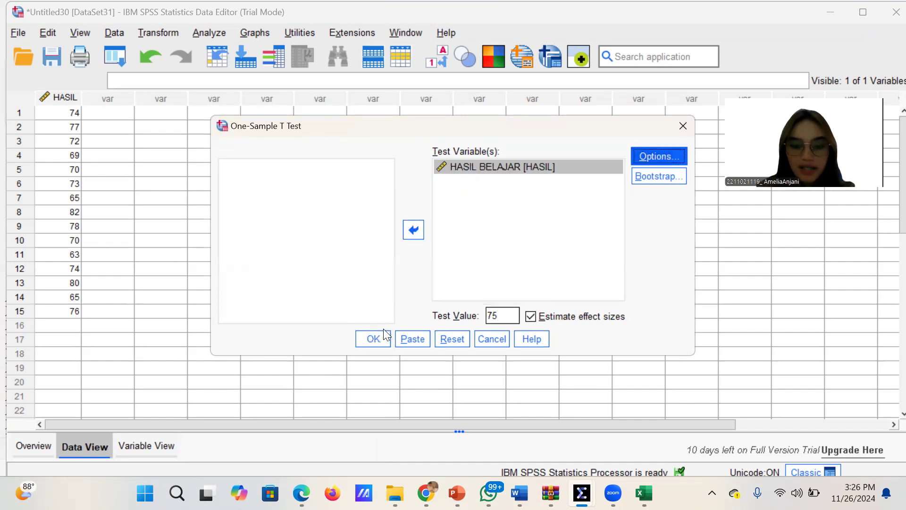
click(377, 346)
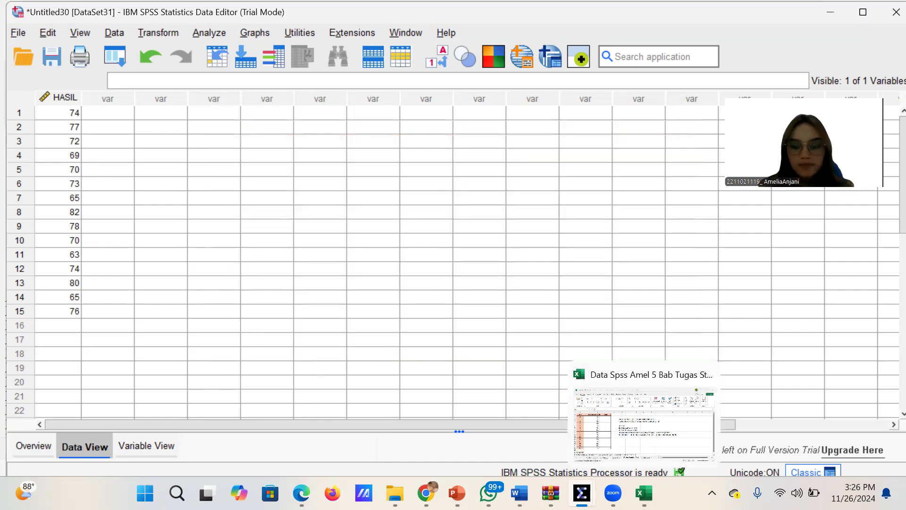
Examine the T-Test output tables in the SPSS Viewer and compare them with the hypotheses on Excel's Uji One Sample t-Test sheet
mouse_move(581, 480)
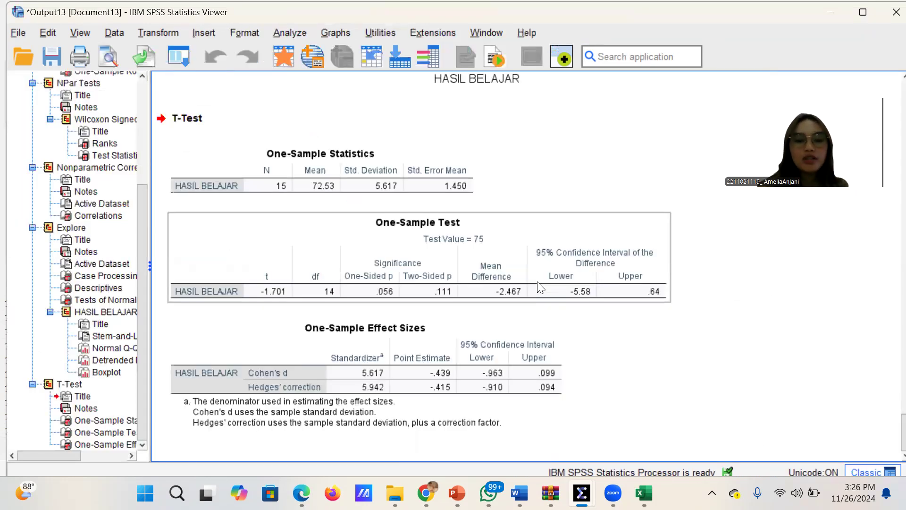
click(375, 172)
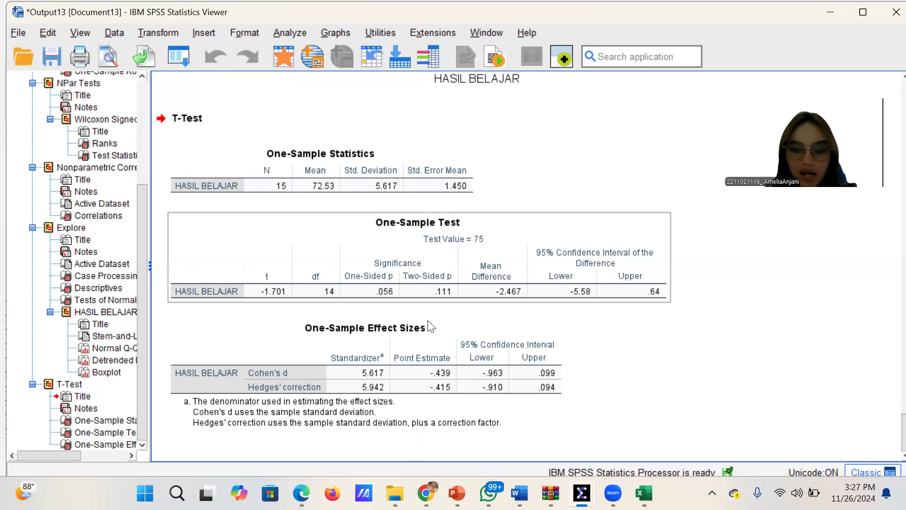
mouse_move(612, 493)
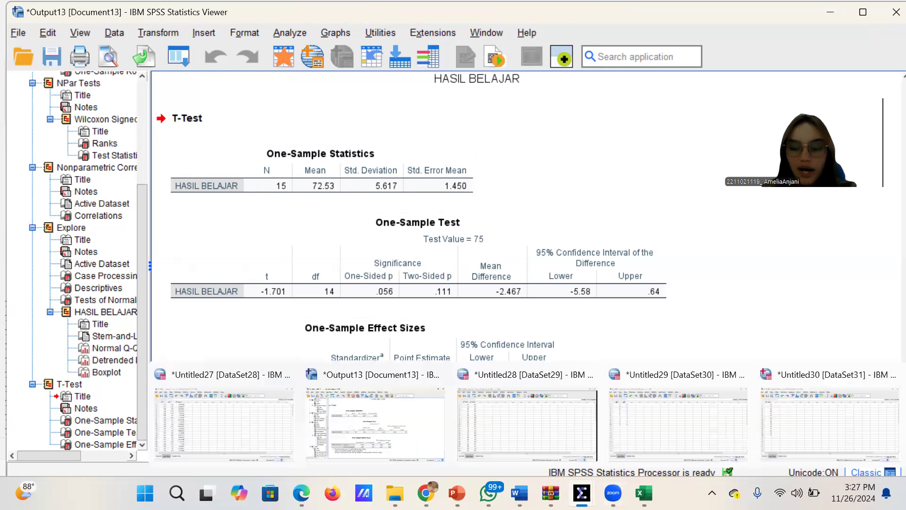
mouse_move(644, 493)
click(638, 429)
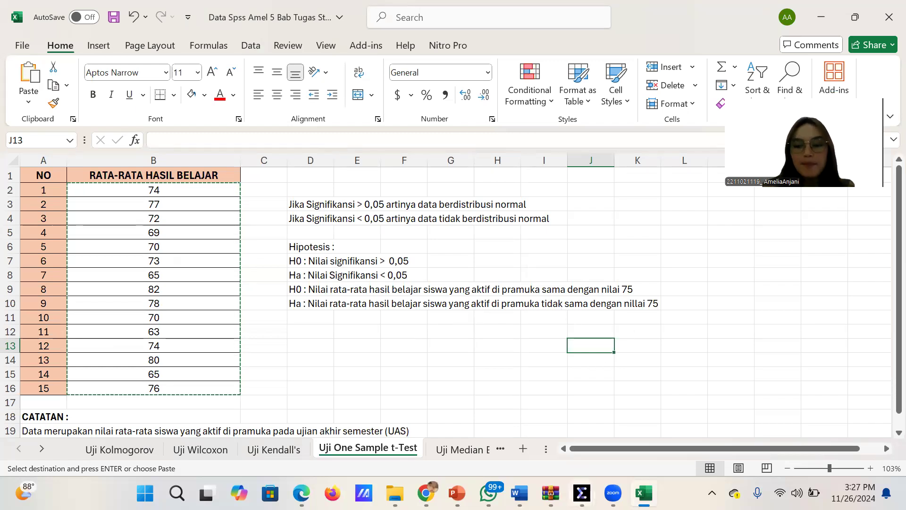
mouse_move(582, 493)
click(815, 415)
mouse_move(644, 493)
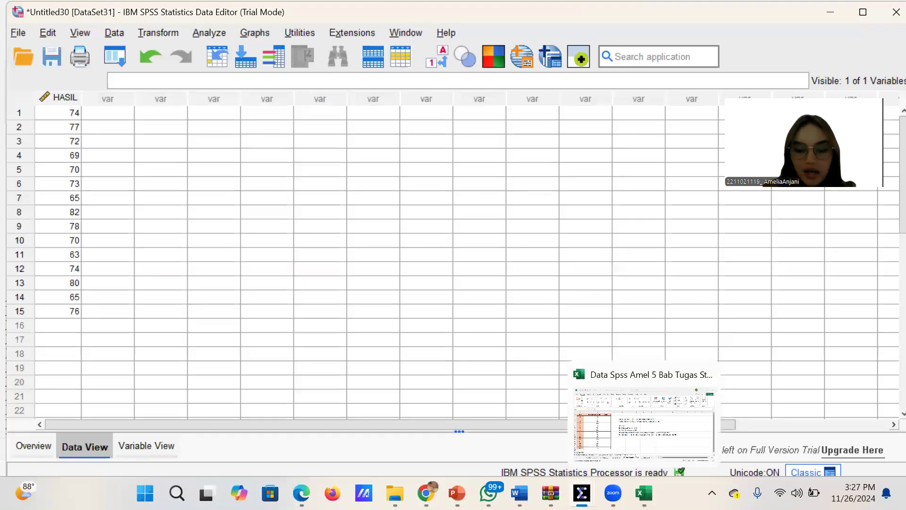
mouse_move(582, 494)
click(387, 420)
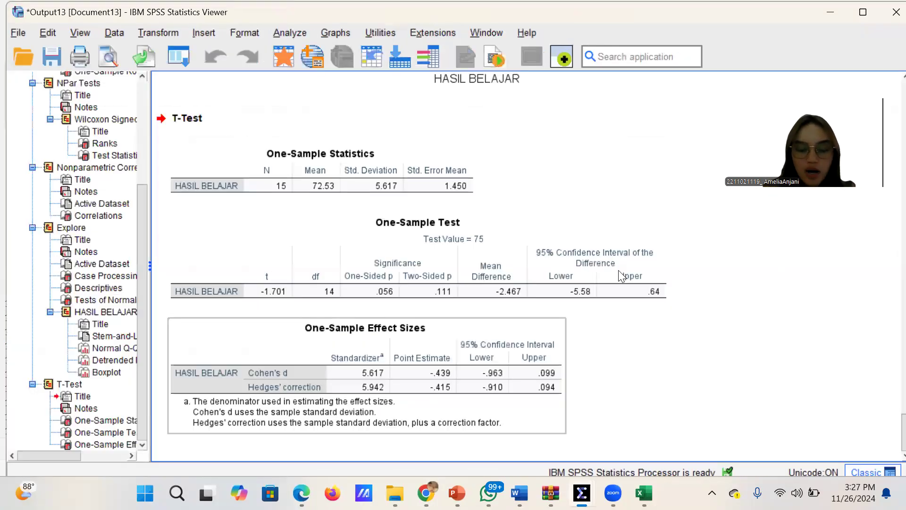
click(618, 270)
click(619, 376)
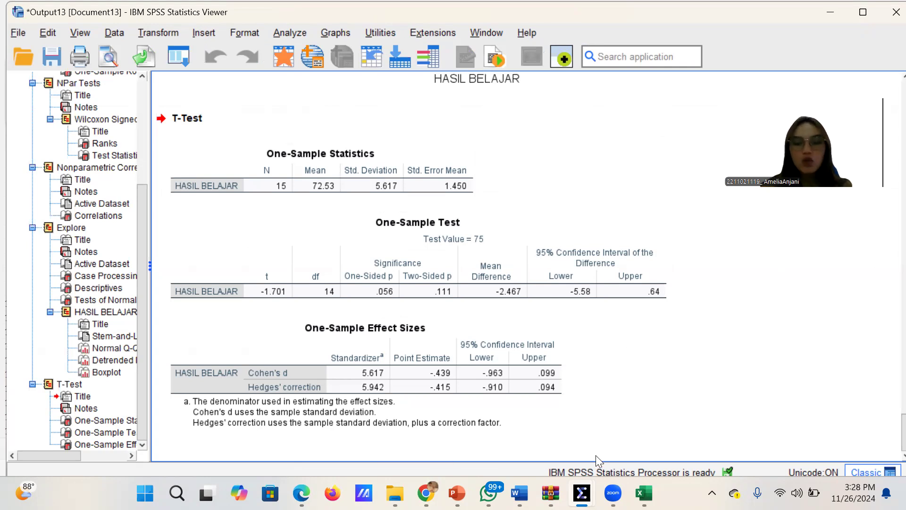
mouse_move(613, 492)
mouse_move(644, 492)
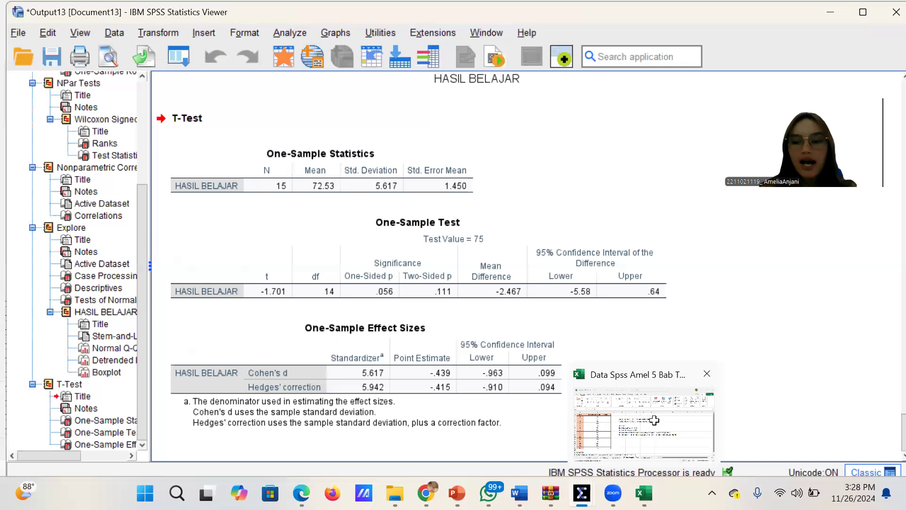
click(653, 420)
Review the product and region data, region codes, hypotheses and case example on the Uji Median Extention sheet
click(470, 448)
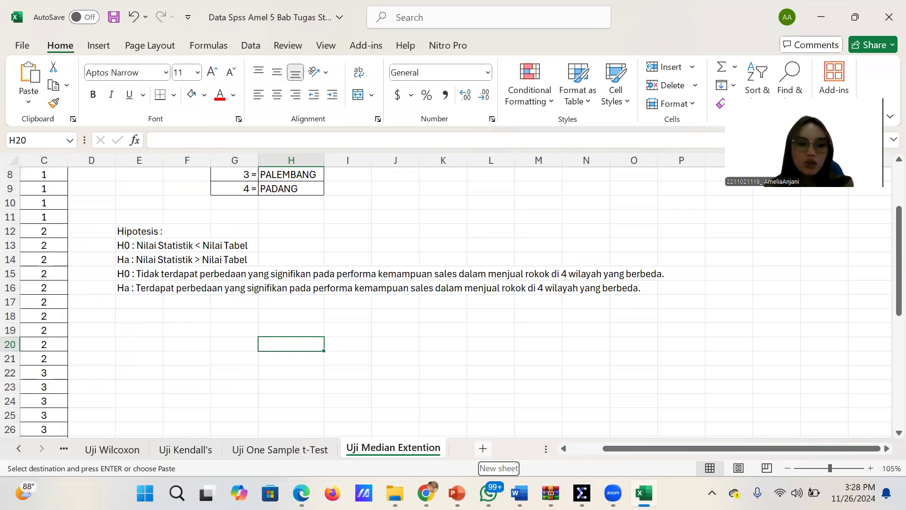
click(465, 320)
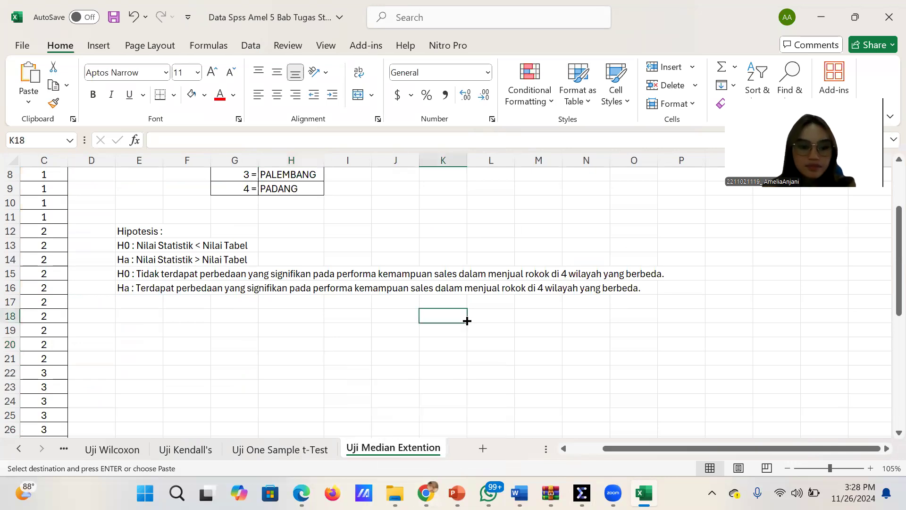
scroll(468, 321, up, 3)
scroll(467, 321, left, 1)
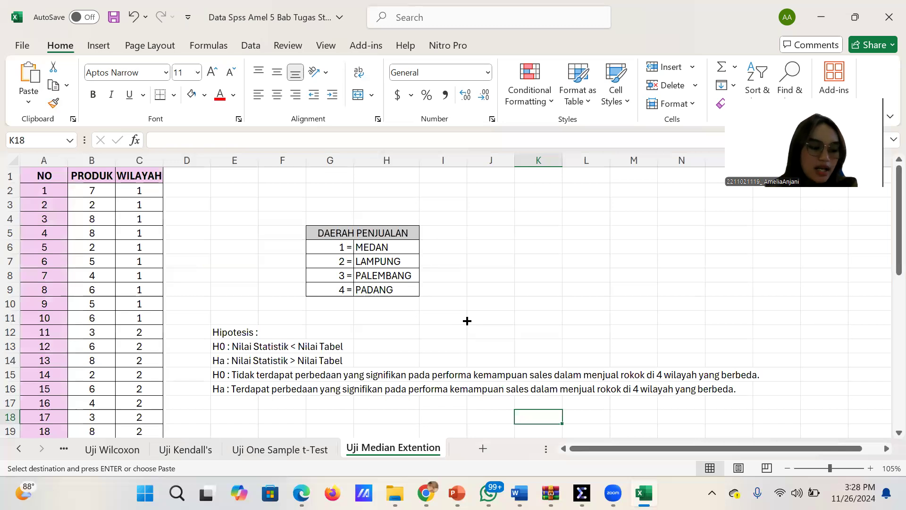
scroll(467, 321, down, 2)
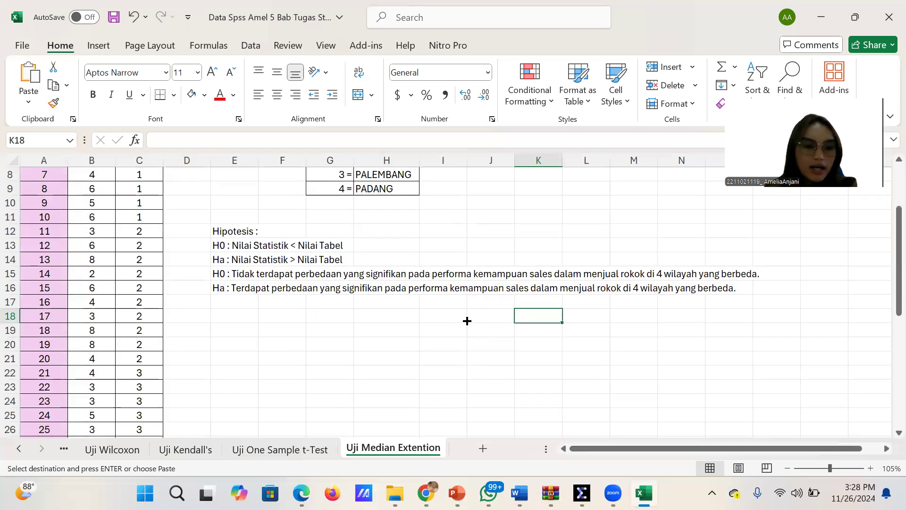
scroll(467, 320, down, 15)
scroll(467, 320, up, 6)
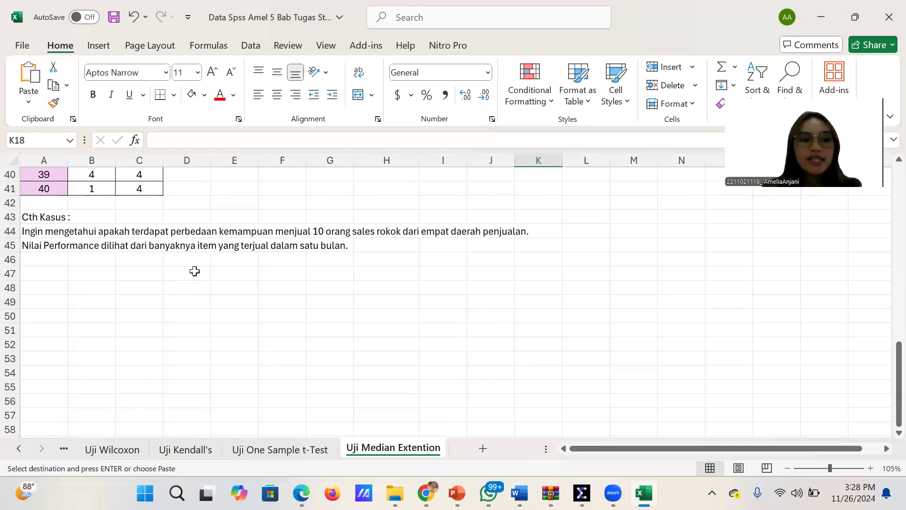
scroll(244, 268, up, 7)
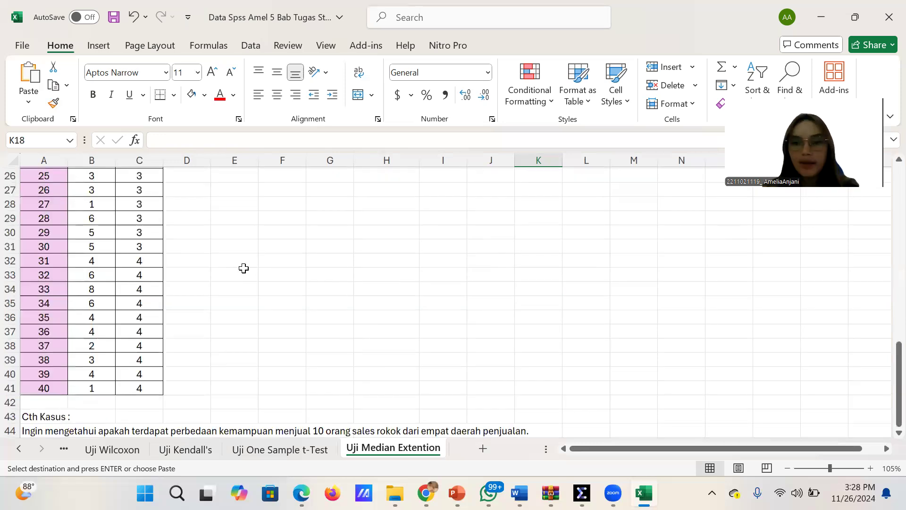
scroll(244, 267, up, 6)
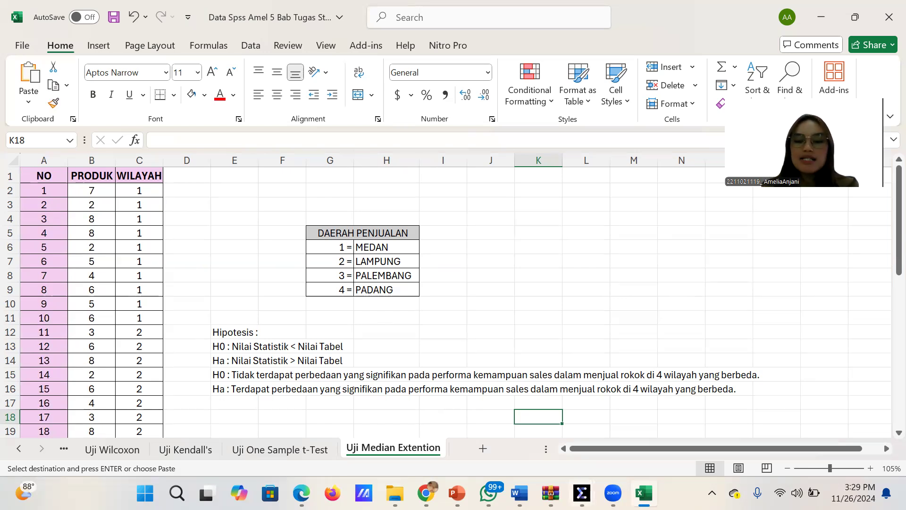
Switch to the SPSS Data Editor and create a new empty data set
mouse_move(581, 492)
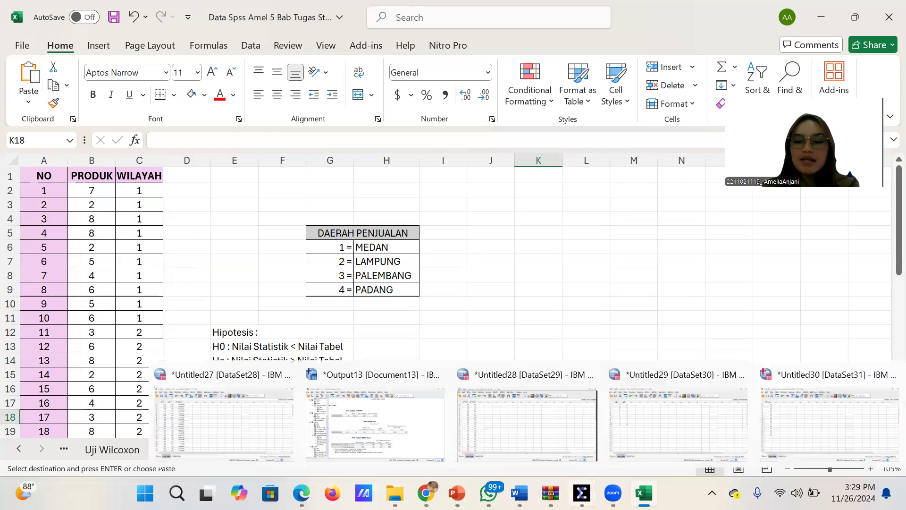
click(805, 433)
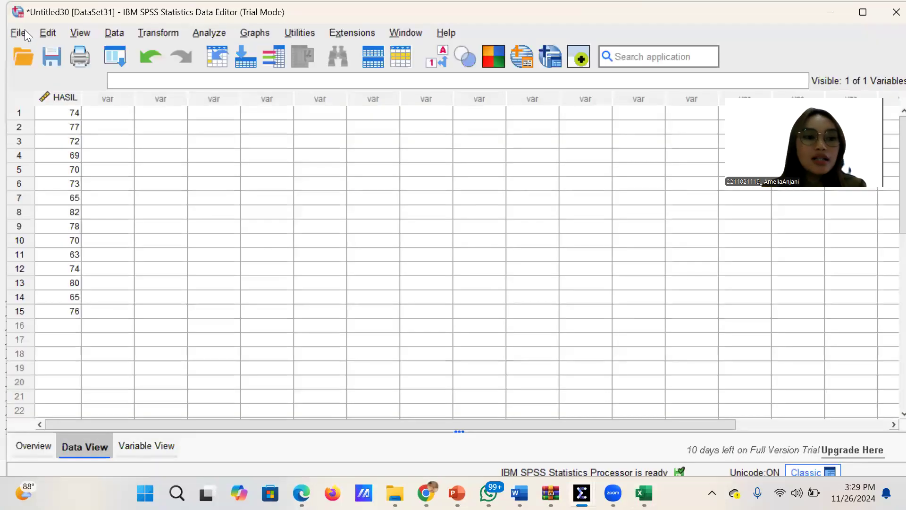
click(19, 32)
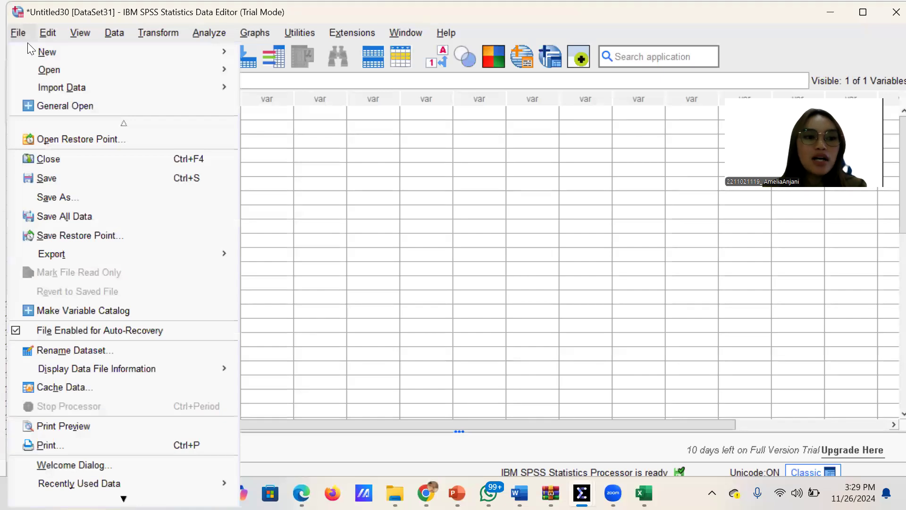
mouse_move(194, 56)
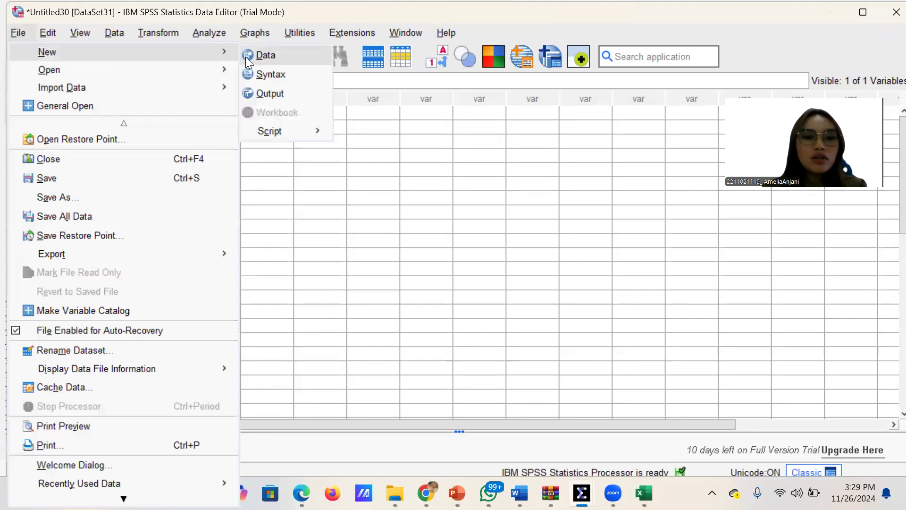
click(246, 56)
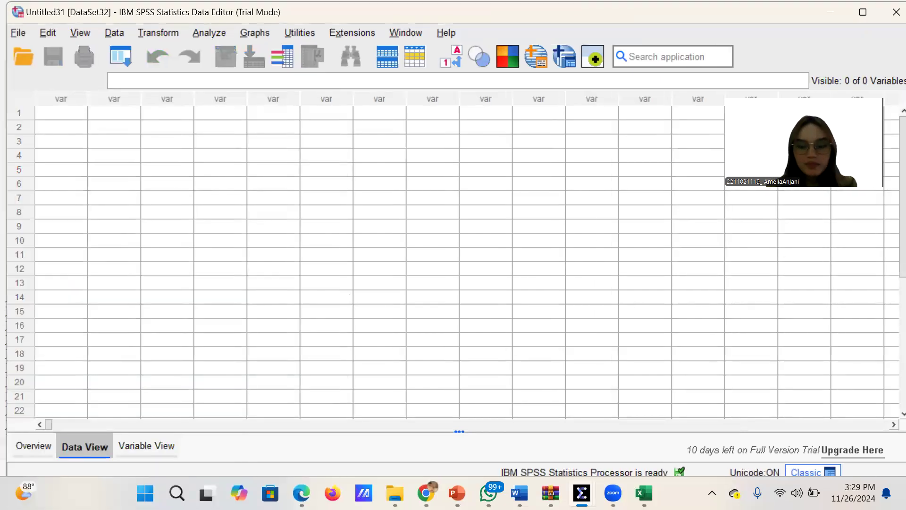
Switch to Excel and copy the PRODUK and WILAYAH values in B2:C41 of the Uji Median Extention sheet
mouse_move(644, 492)
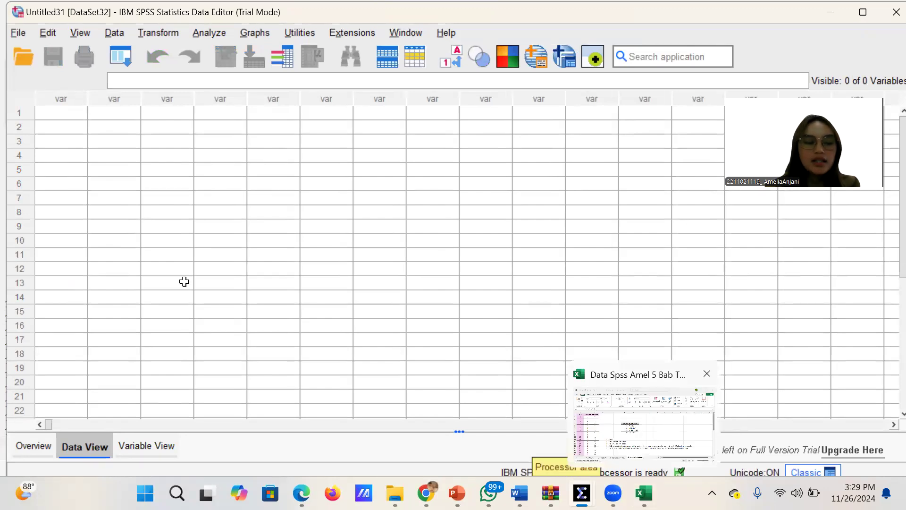
click(646, 415)
drag(102, 192, 136, 398)
right_click(136, 398)
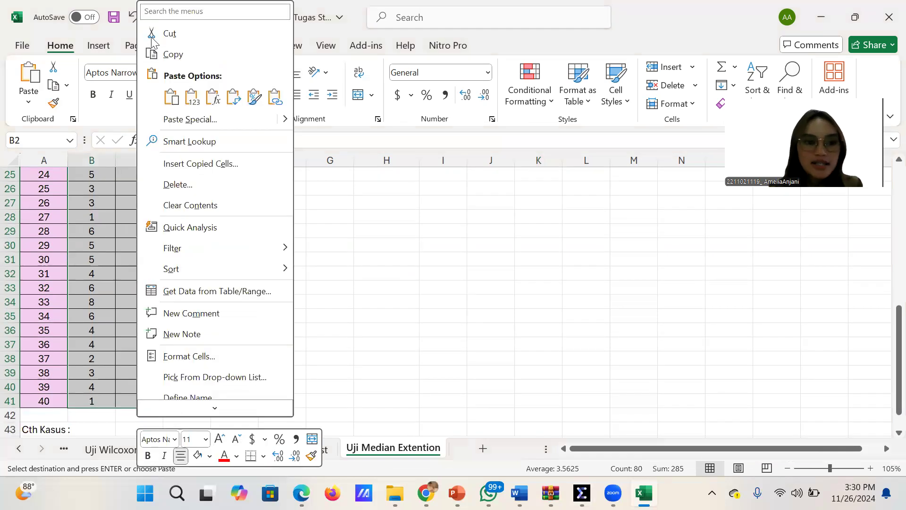
click(160, 55)
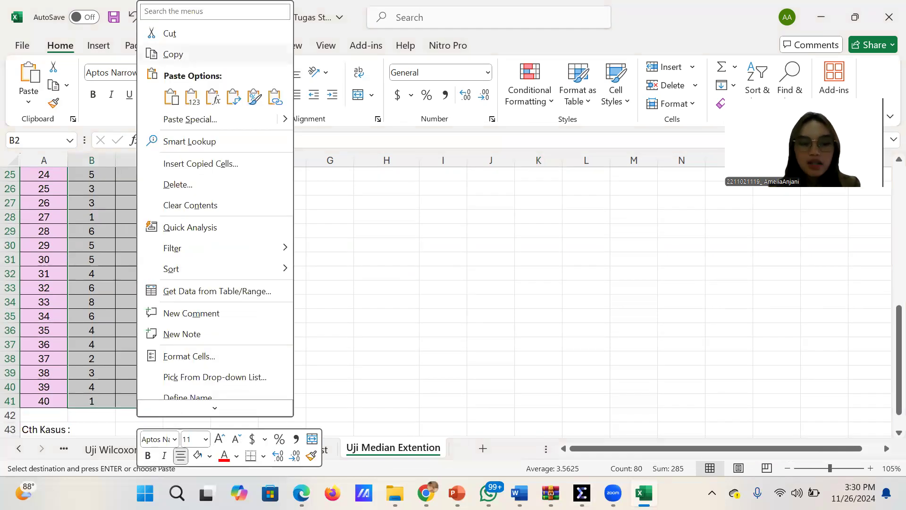
Switch to the empty SPSS data set and paste the copied Excel values starting at the first cell
click(587, 489)
click(804, 420)
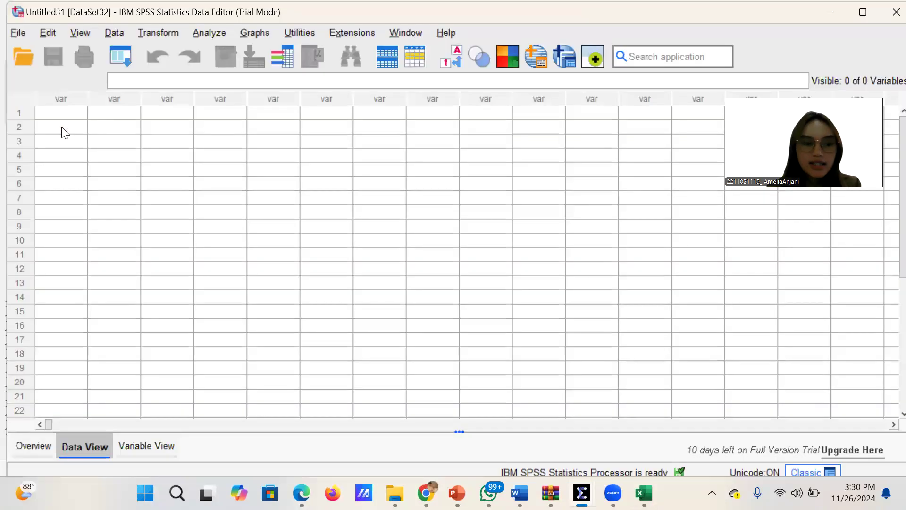
click(62, 113)
right_click(62, 113)
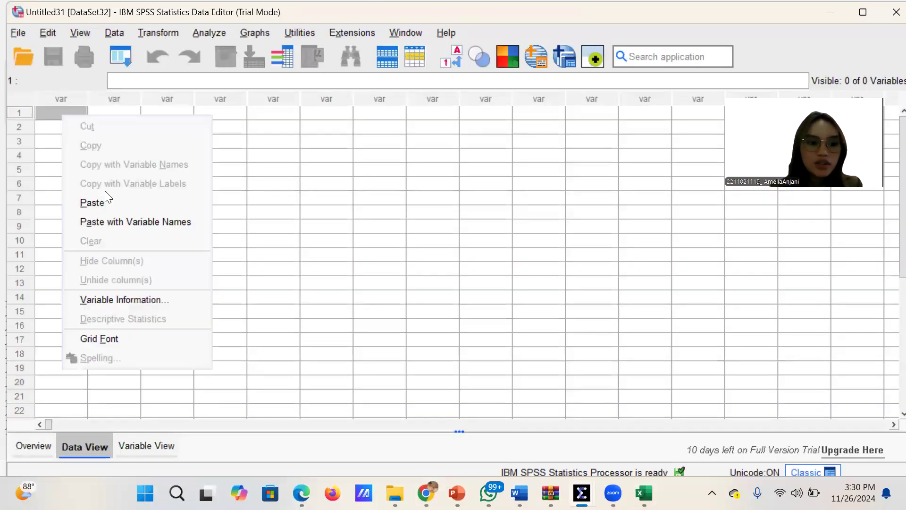
click(105, 197)
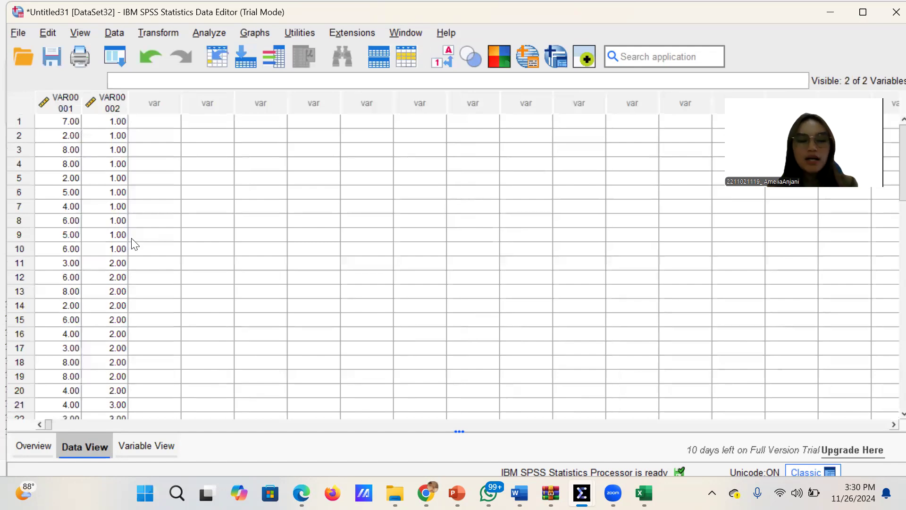
Rename the two pasted variables as X and Y
click(143, 447)
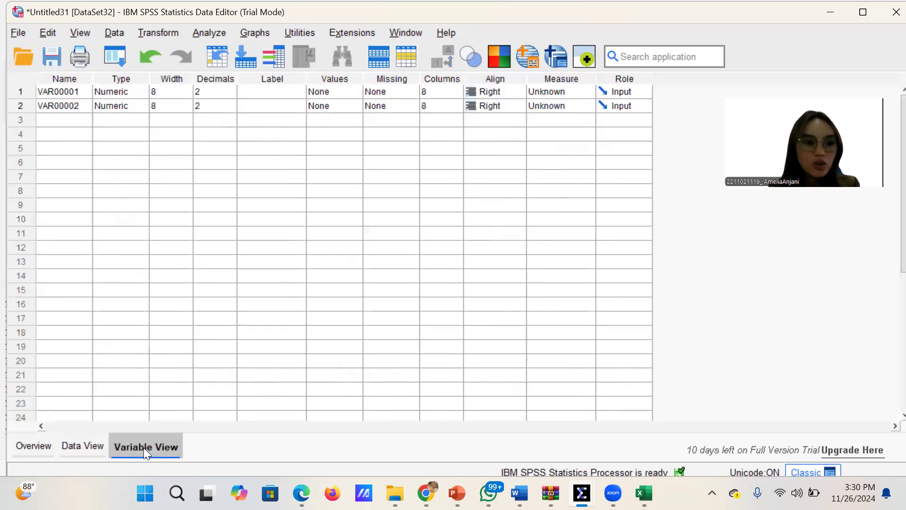
click(82, 96)
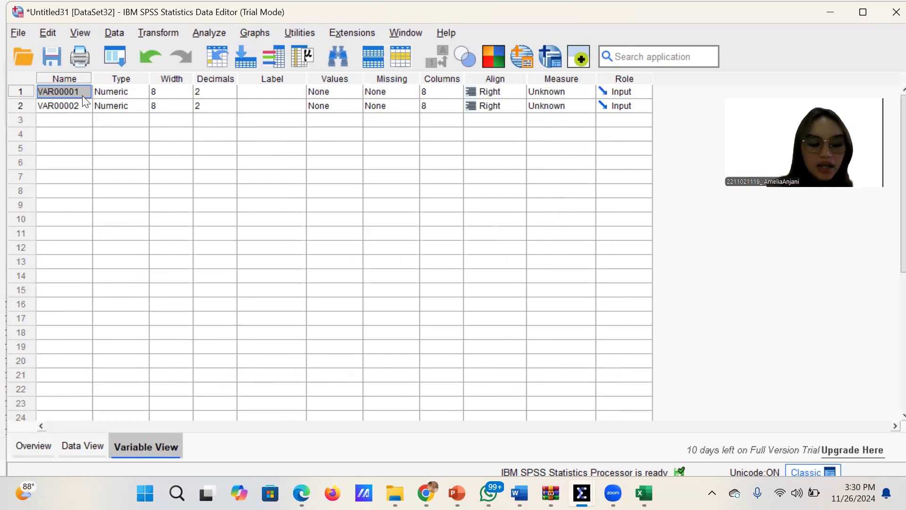
text(V)
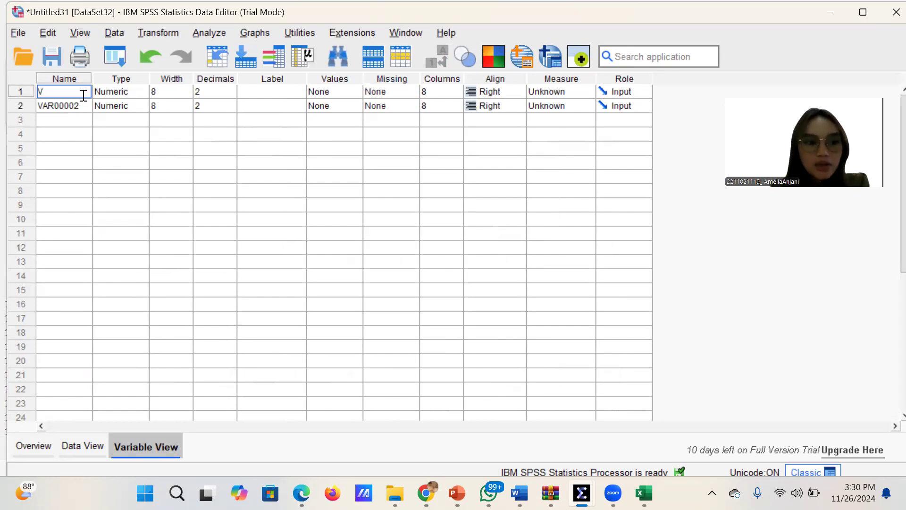
key(BackSpace)
text(X)
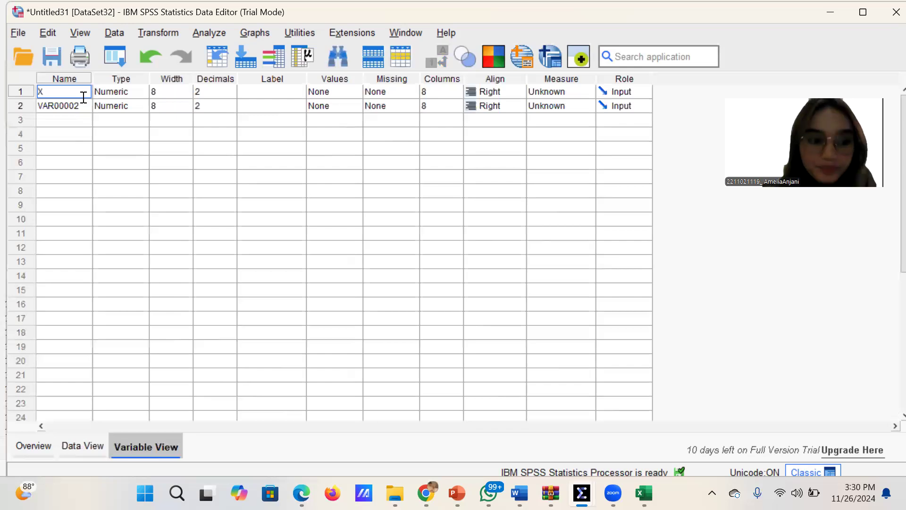
click(85, 109)
text(Y)
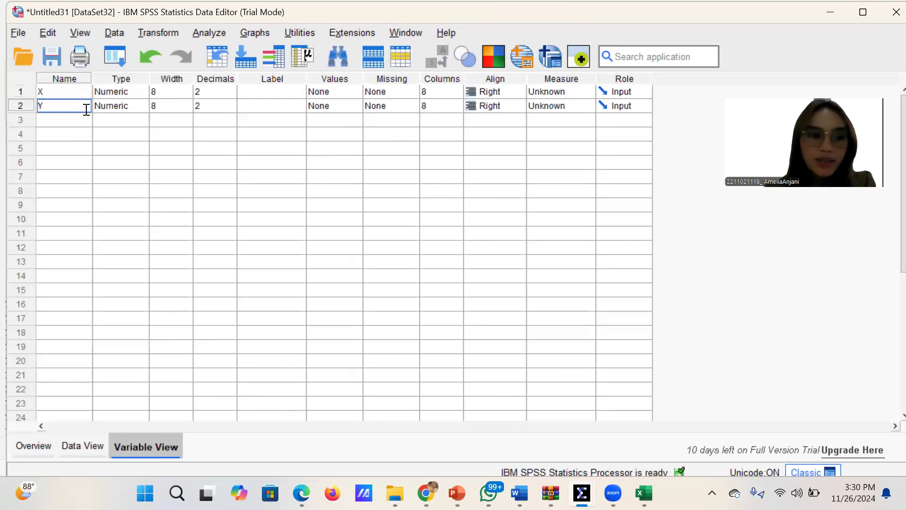
Label variable X as "PRODUK TERJUAL" and variable Y as "WOLAYAH PENJUALAN"
click(250, 90)
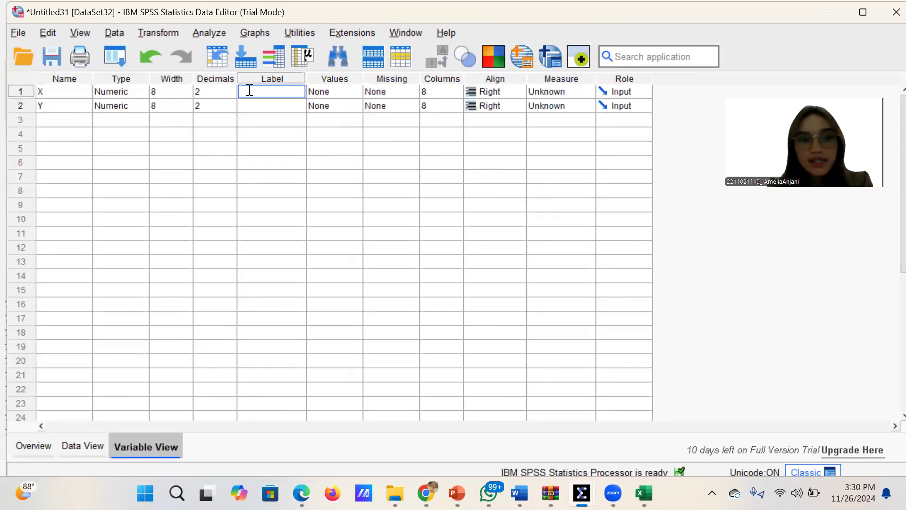
text(PRODUK TERJUA)
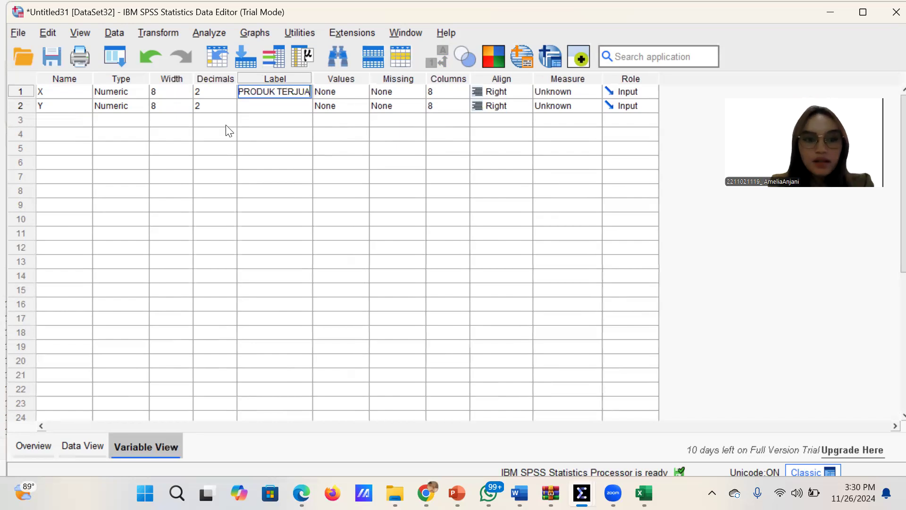
text(L)
click(253, 107)
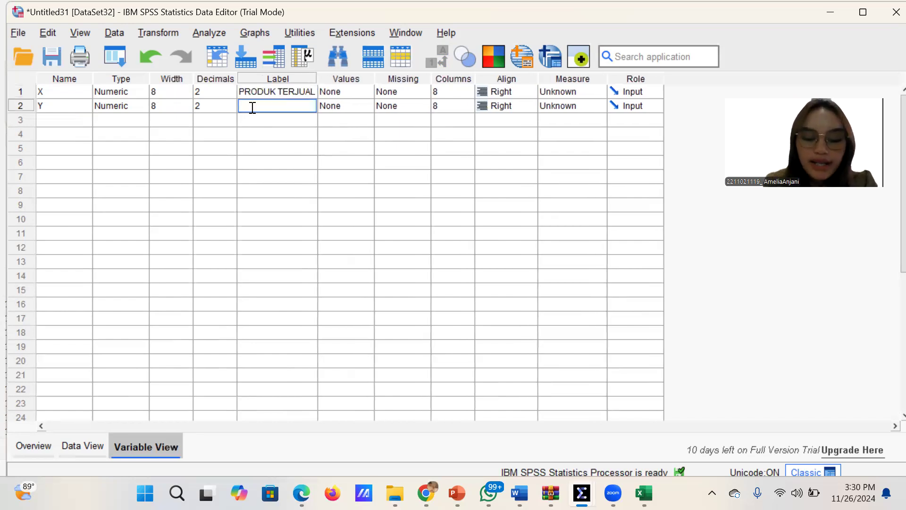
text(WOLAYH)
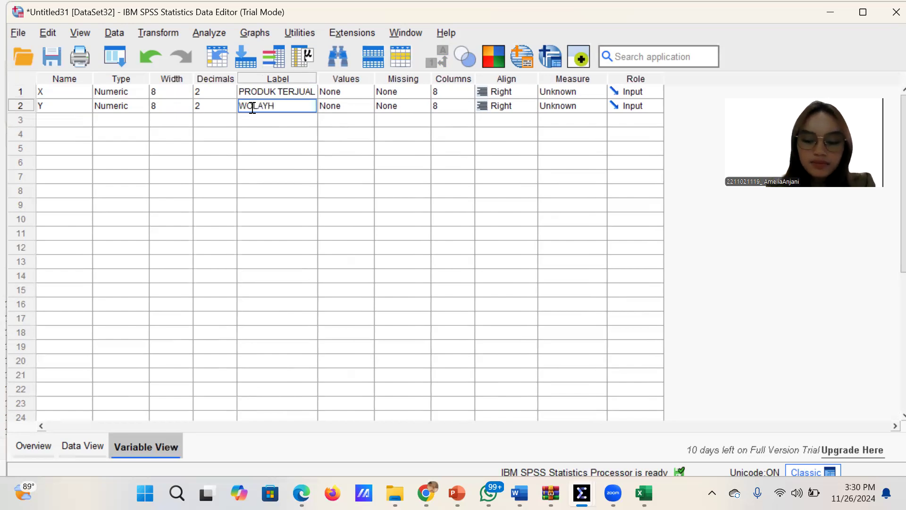
key(BackSpace)
text(AH)
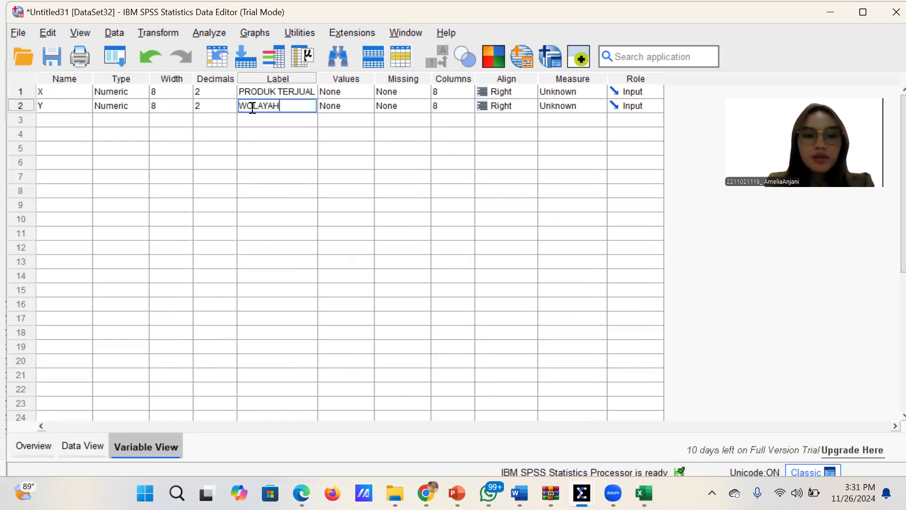
text( P)
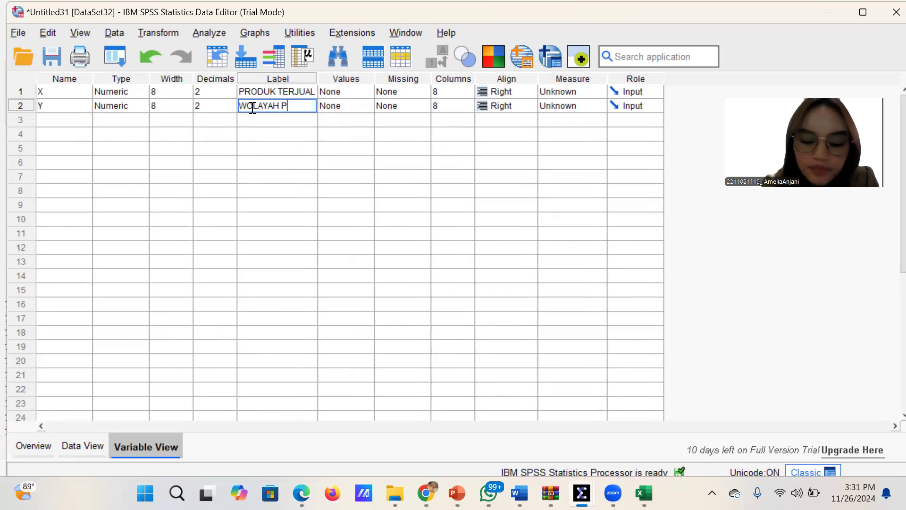
text(ENJUALAN)
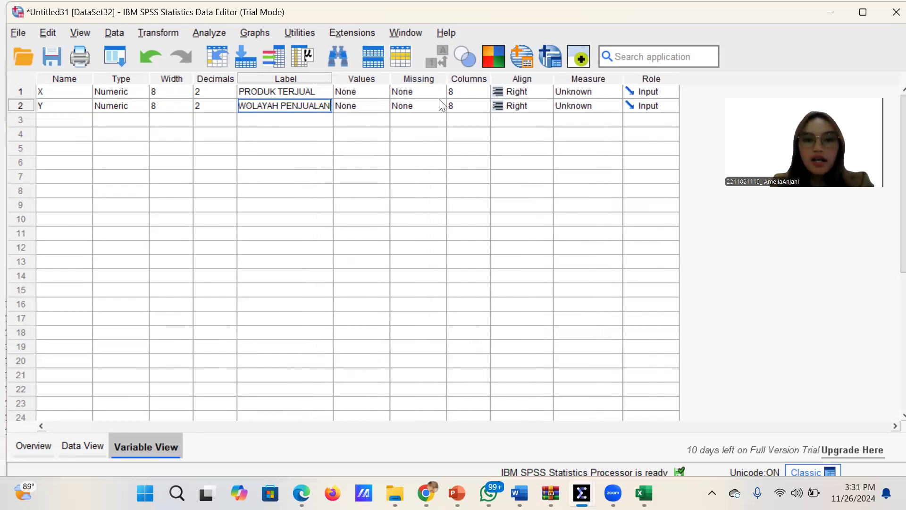
Define value labels for variable X: 1 as MEDAN and 2 as LAMPUNG
click(374, 91)
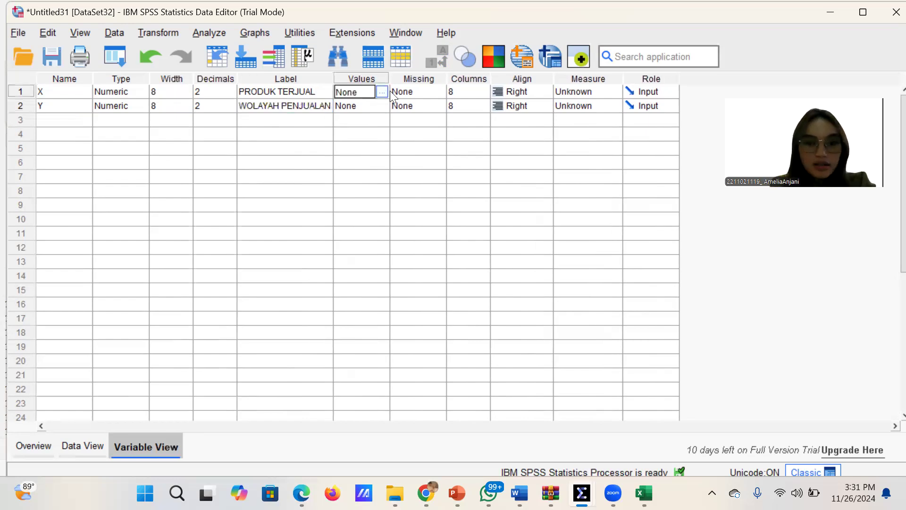
click(383, 93)
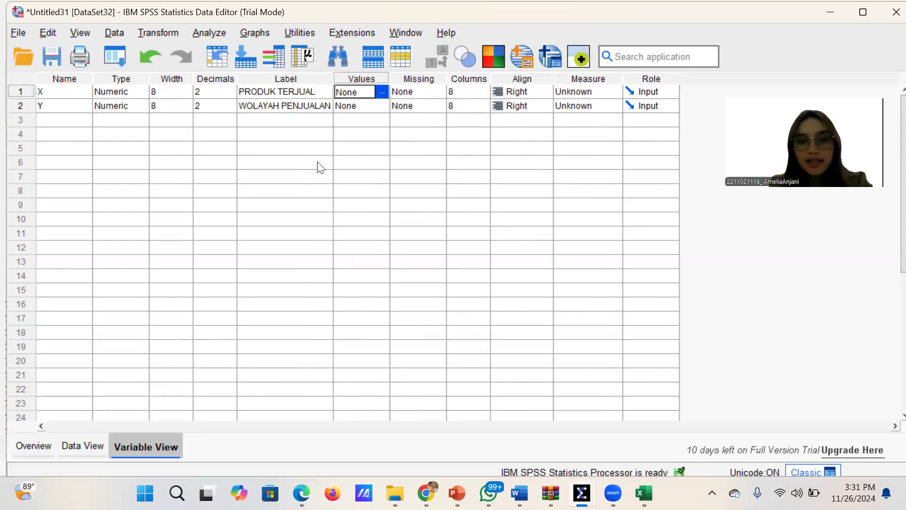
click(600, 202)
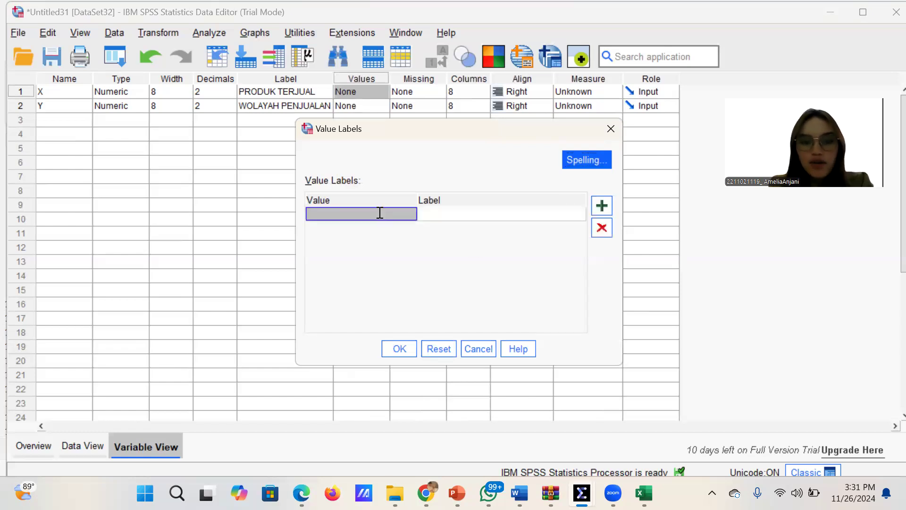
text(1)
click(456, 214)
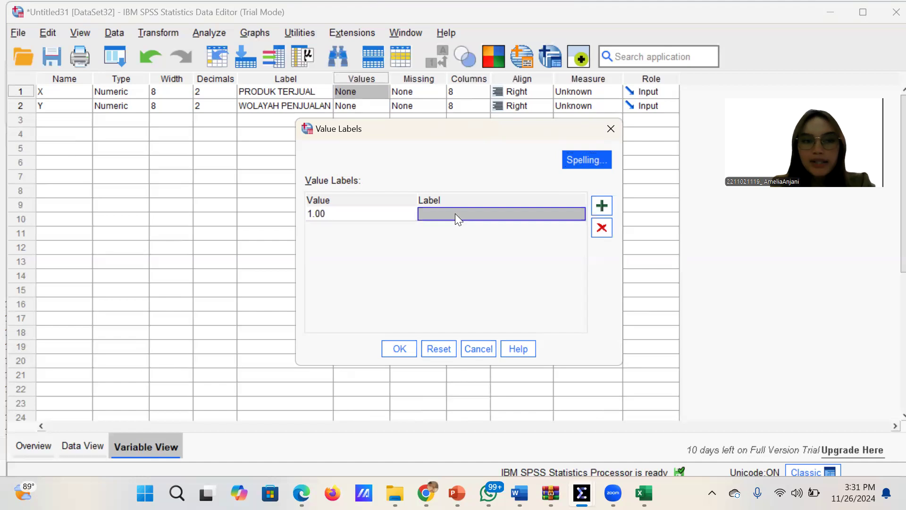
text(MEDAN)
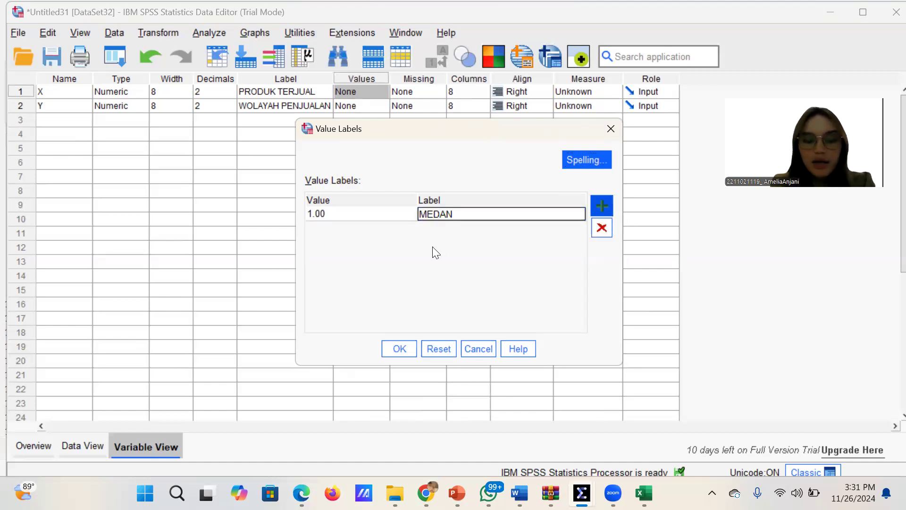
key(Return)
text(2)
click(462, 227)
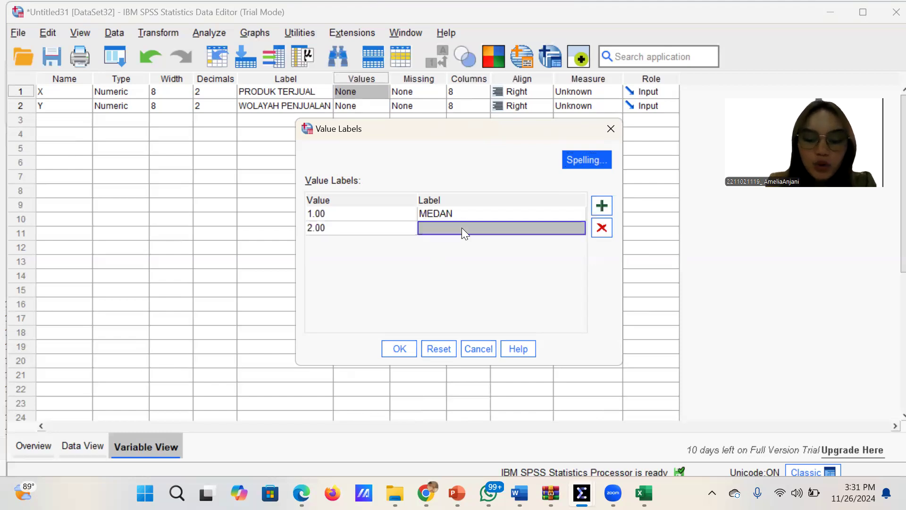
text(LAMPU)
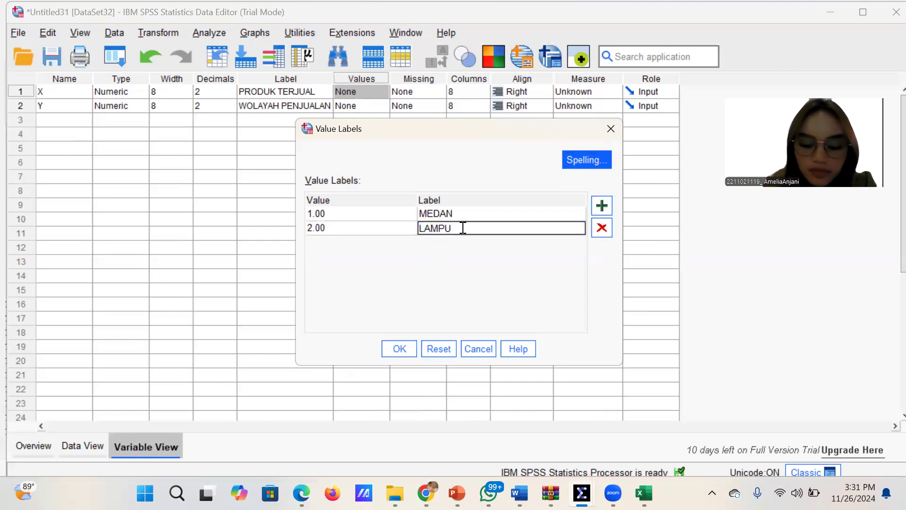
text(NG)
Add the value labels 3 as PALEMBANG and 4 as PADANG for variable X and apply the labels
click(602, 206)
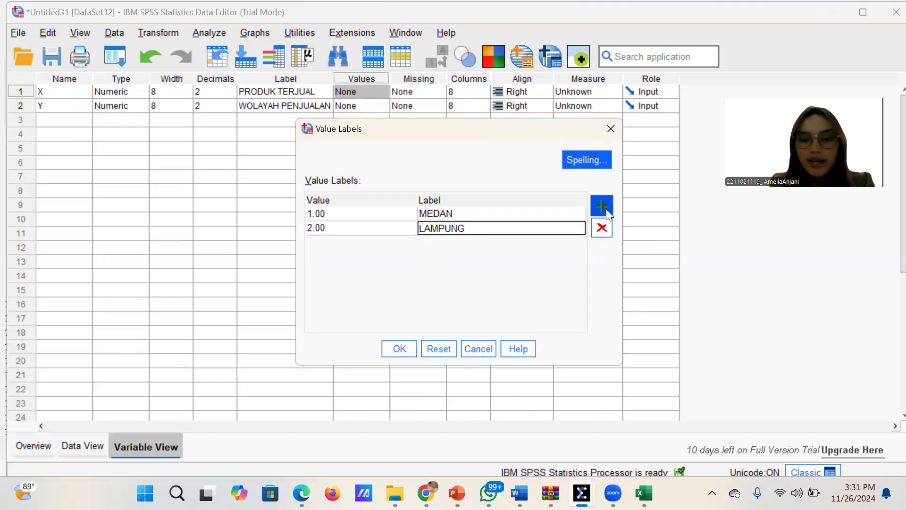
text(3)
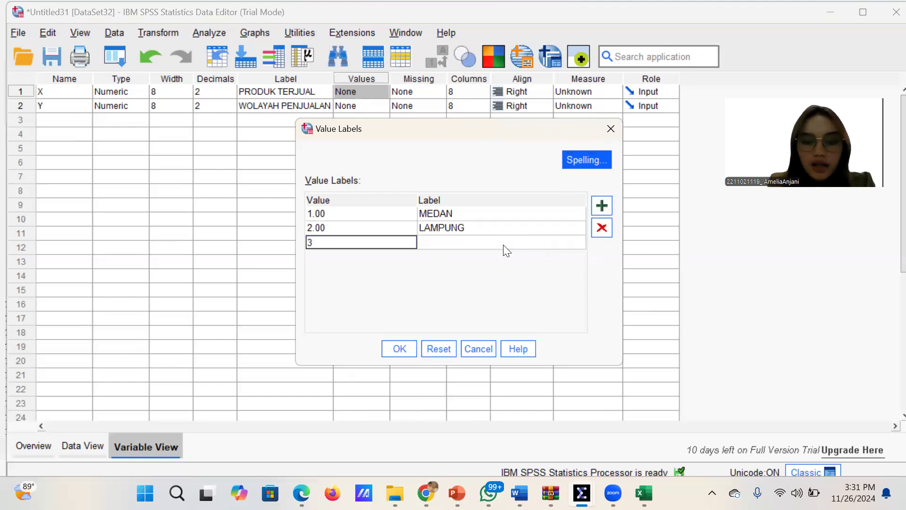
click(503, 245)
text(PALEMBANG)
click(605, 206)
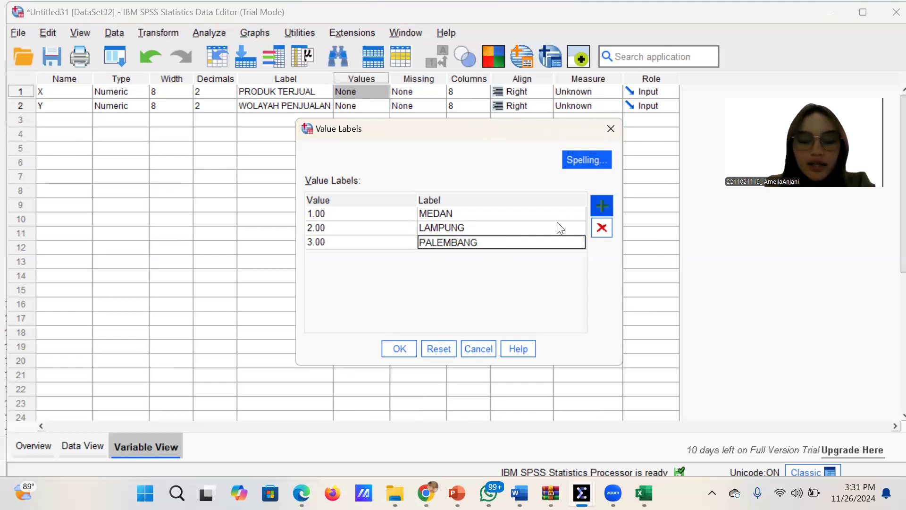
text(4)
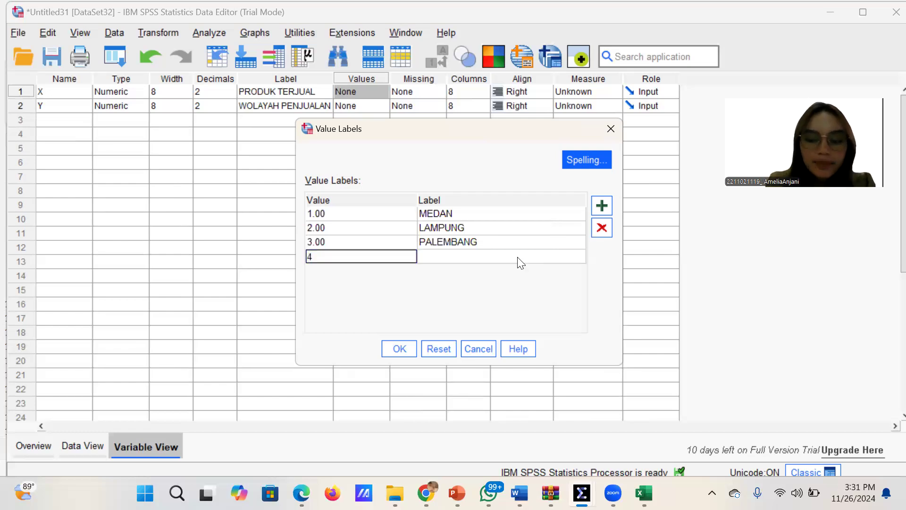
click(518, 257)
text(PADANG)
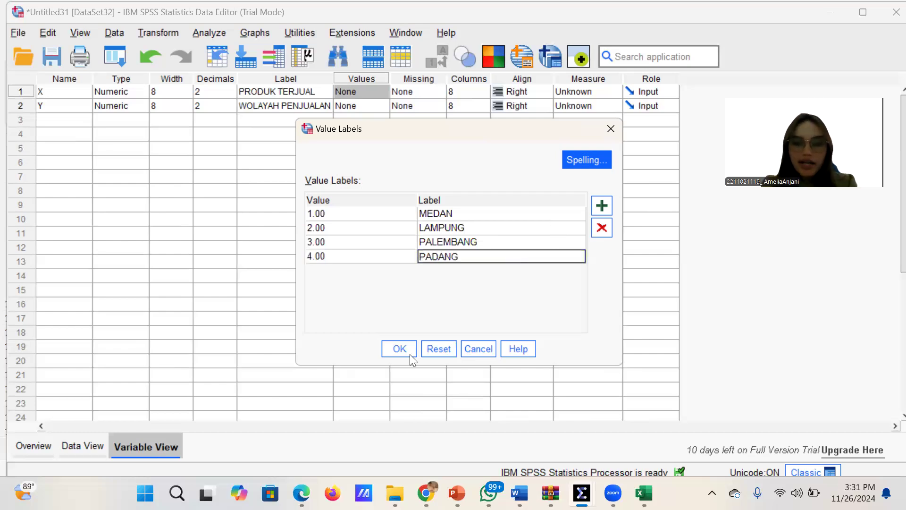
click(409, 348)
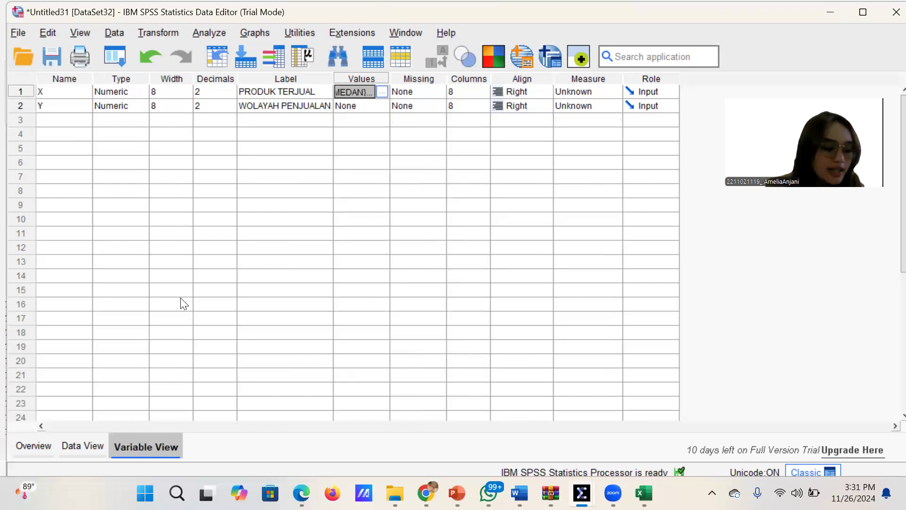
Set up a legacy K Independent Samples nonparametric test with PRODUK TERJUAL as test variable and WOLAYAH PENJUALAN (Y) as grouping variable
click(79, 443)
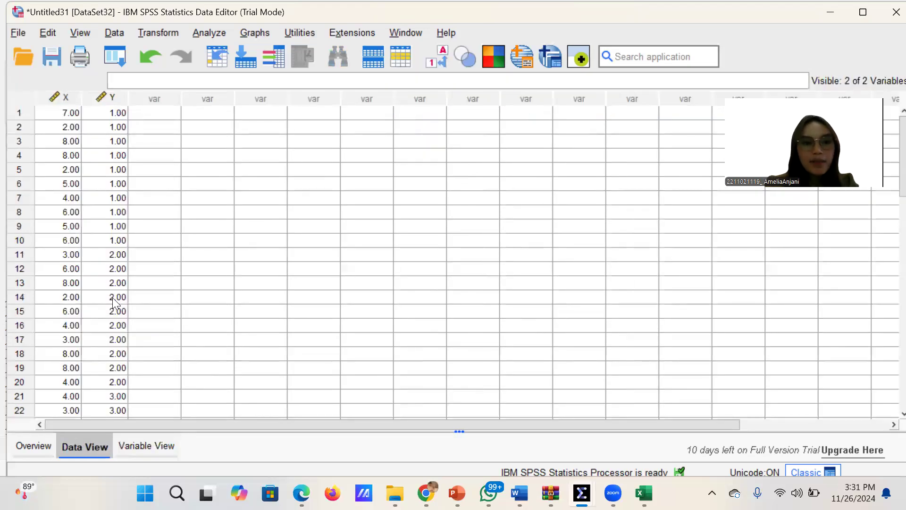
click(224, 33)
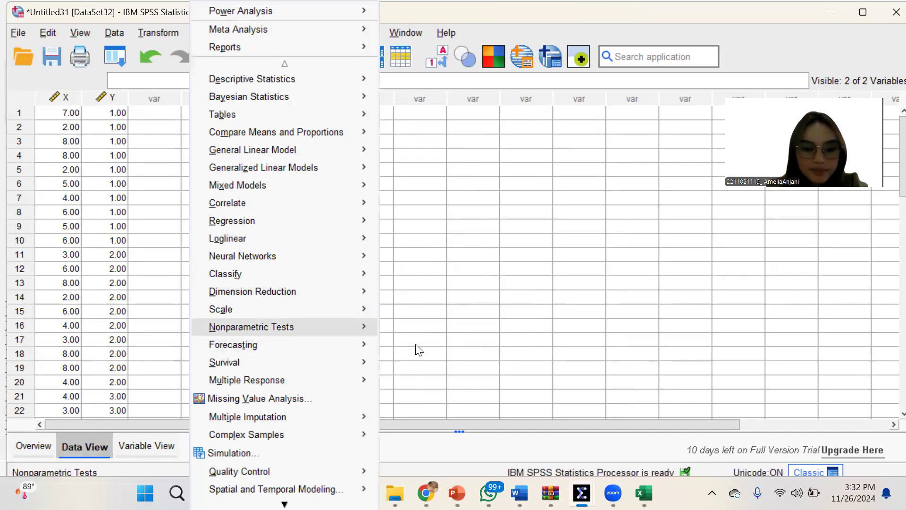
mouse_move(361, 329)
mouse_move(431, 408)
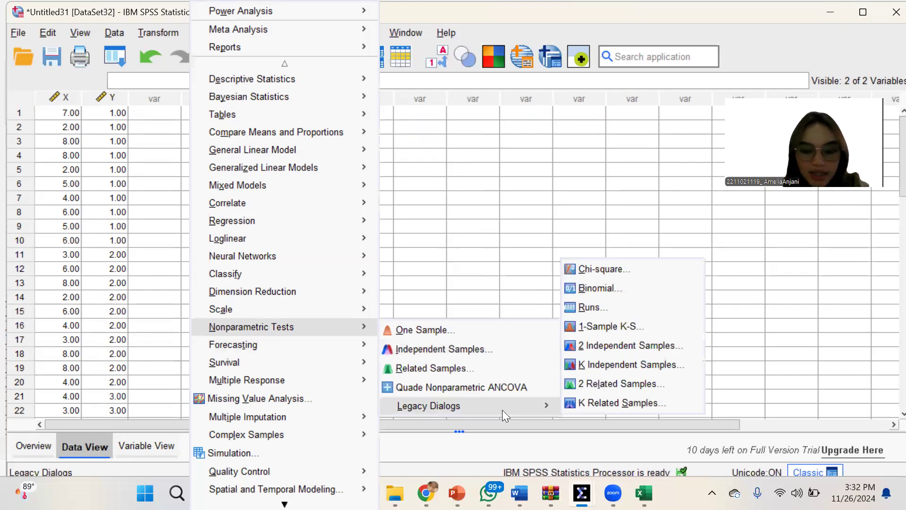
click(607, 362)
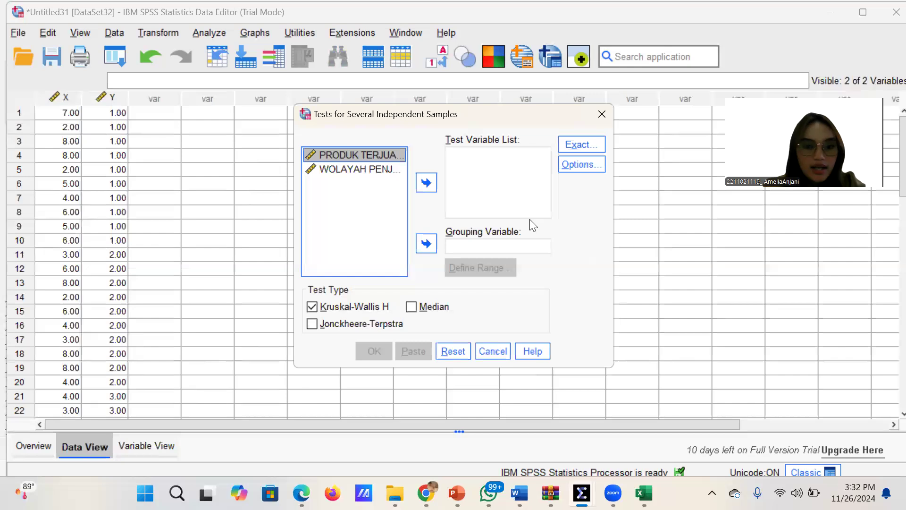
click(432, 181)
click(333, 156)
click(426, 243)
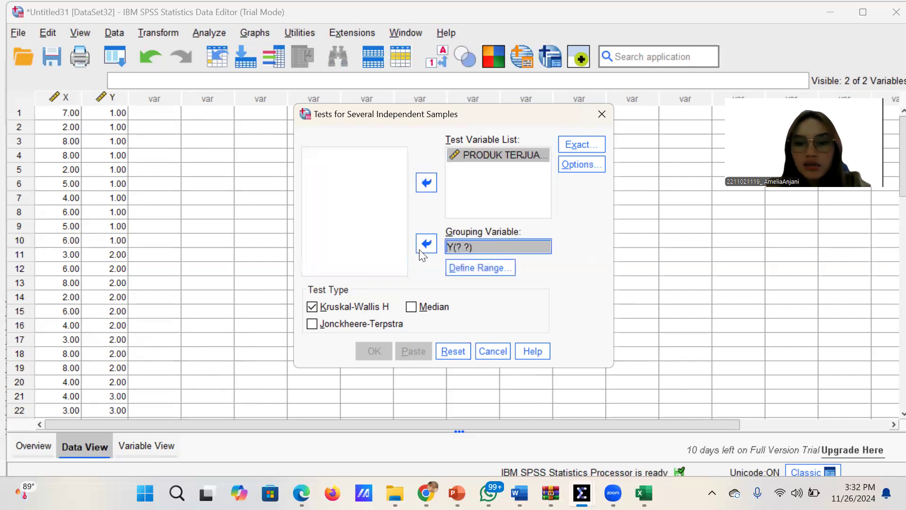
Define the grouping variable's range for Y with a minimum of 1 and a maximum of 4
click(491, 267)
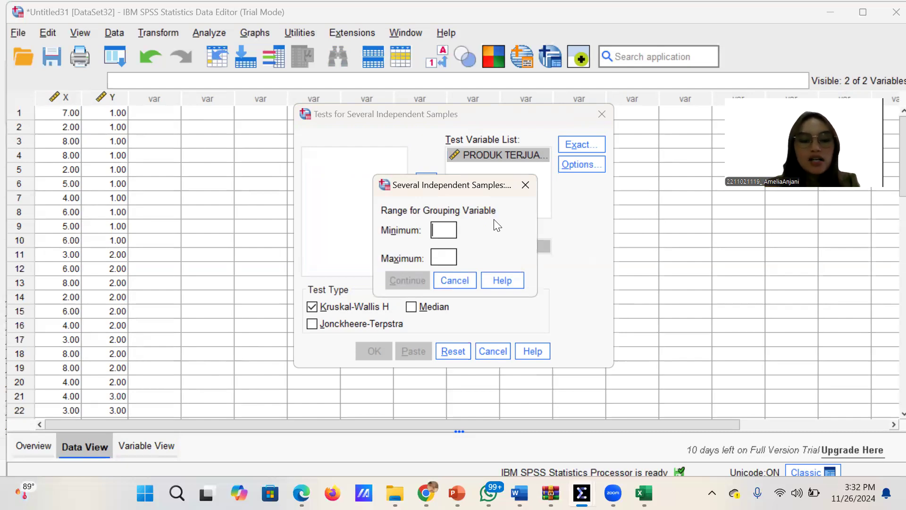
text(1)
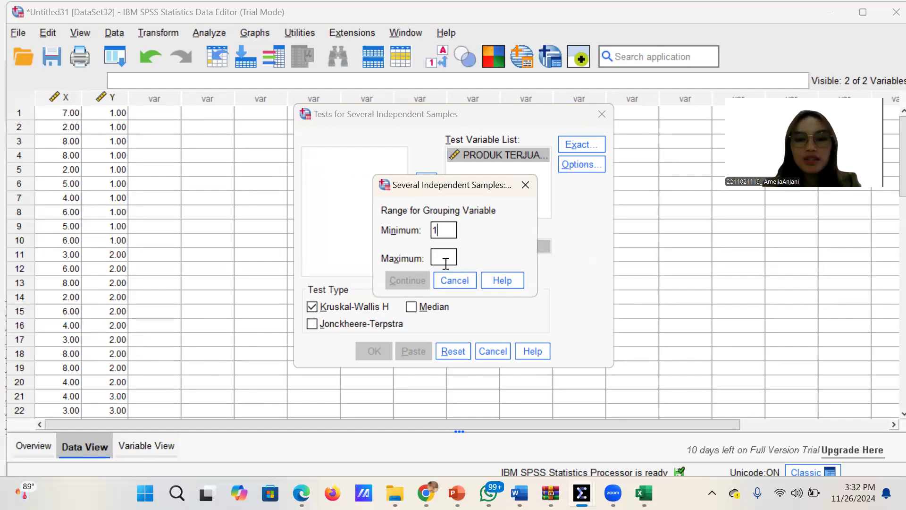
click(445, 261)
text(4)
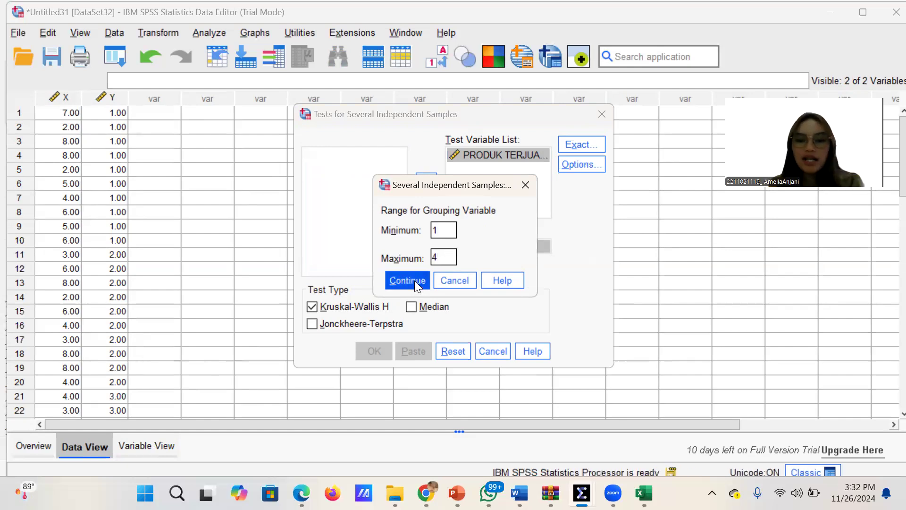
click(414, 281)
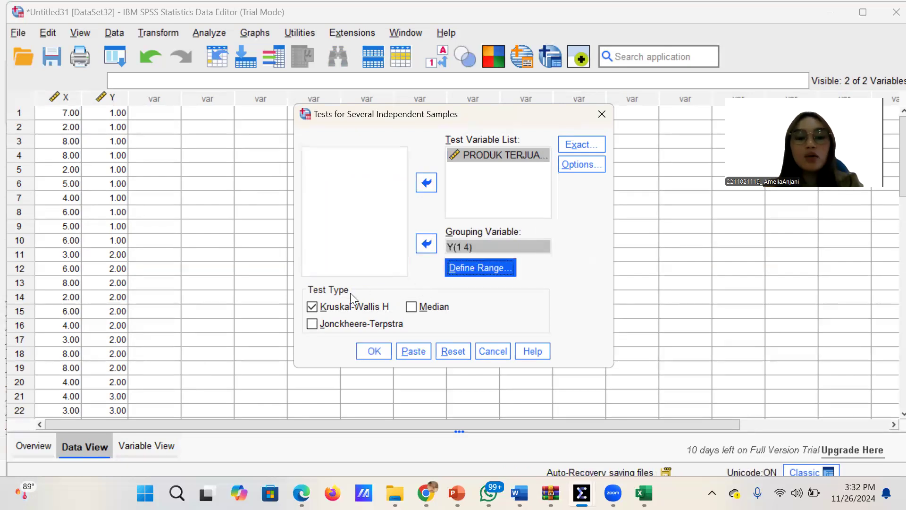
Run the Median test instead of Kruskal-Wallis H and review its Frequencies and Test Statistics tables
click(411, 309)
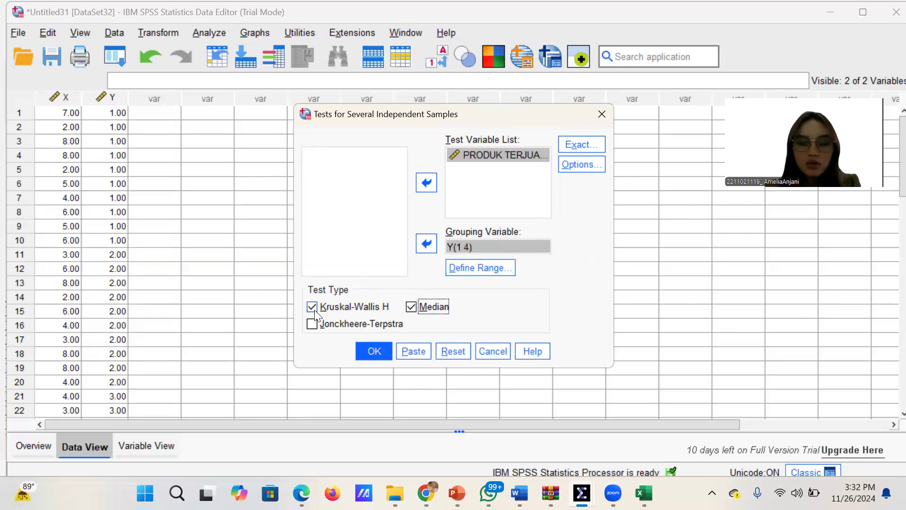
click(313, 309)
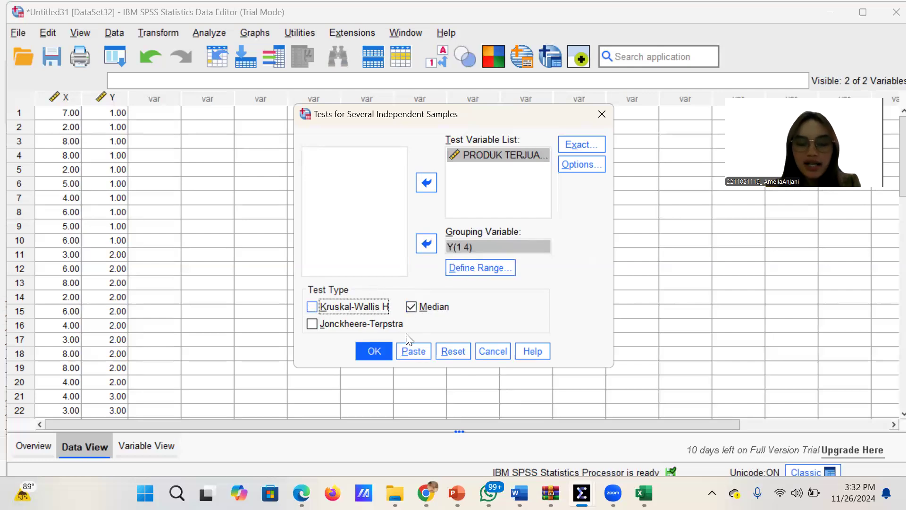
click(374, 351)
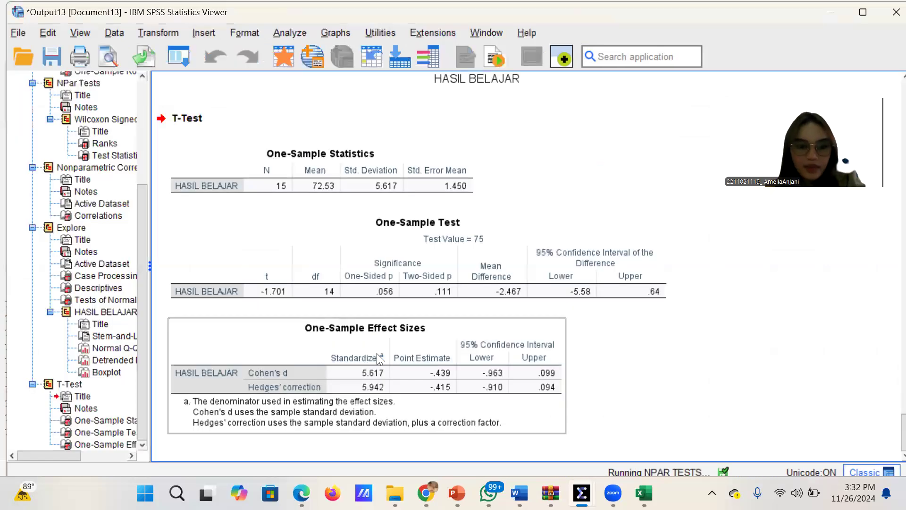
scroll(380, 359, down, 1)
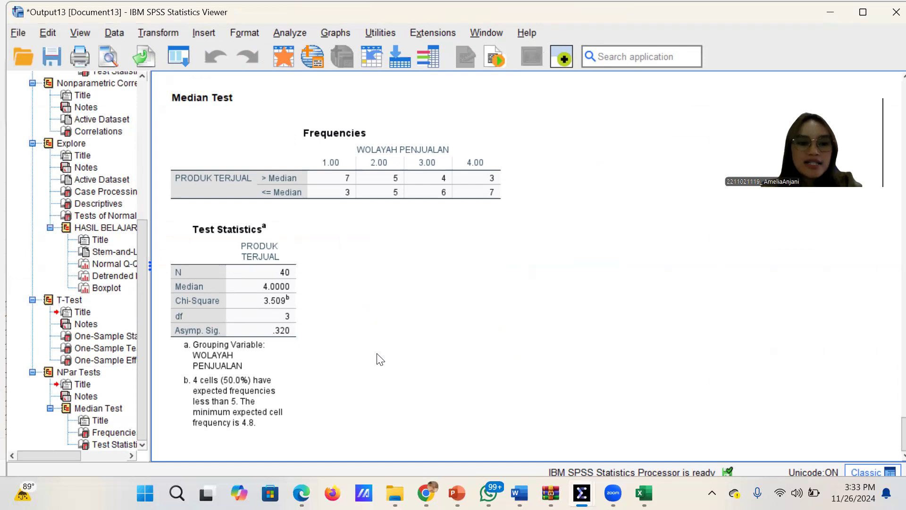
click(249, 249)
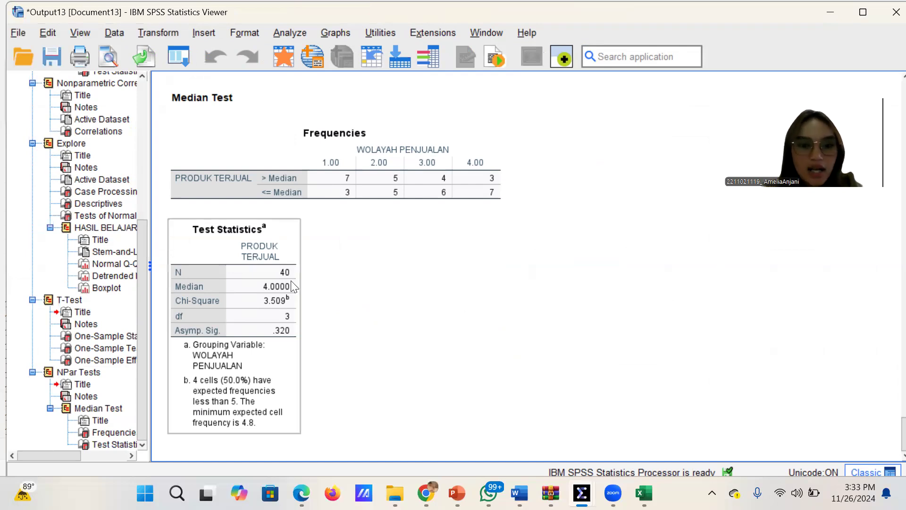
click(453, 202)
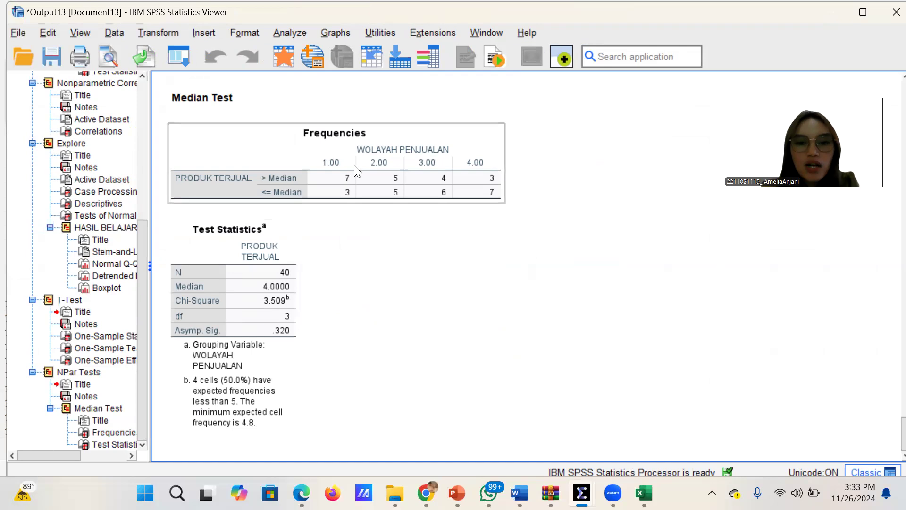
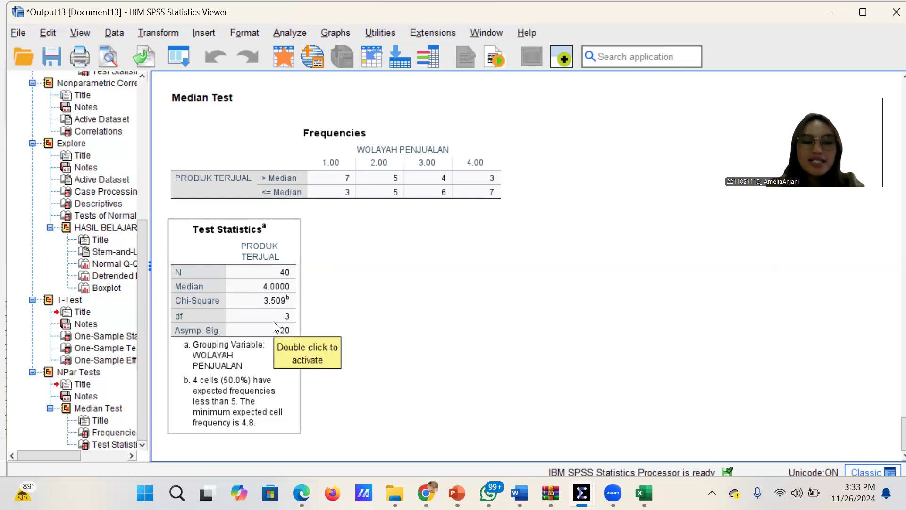
click(357, 373)
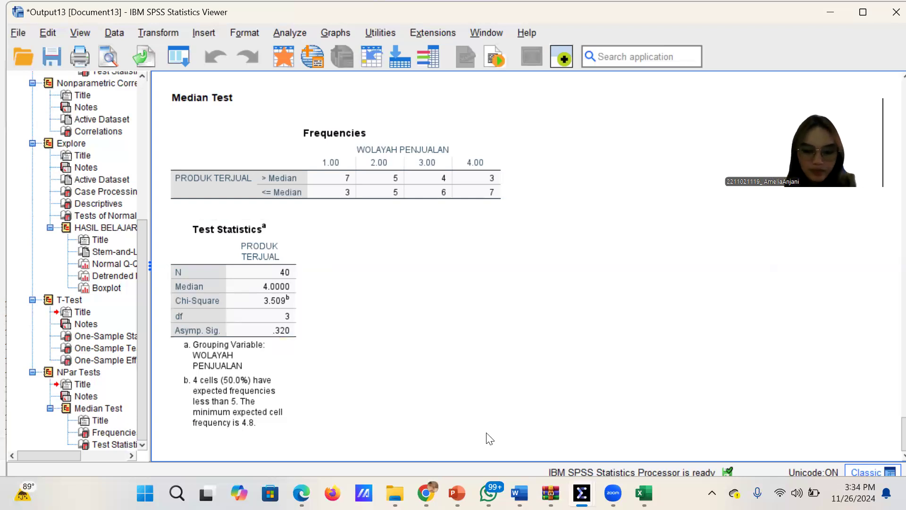
Switch to the Excel workbook's Uji Median Extention sheet and select cell F18 below the hypotheses
mouse_move(645, 494)
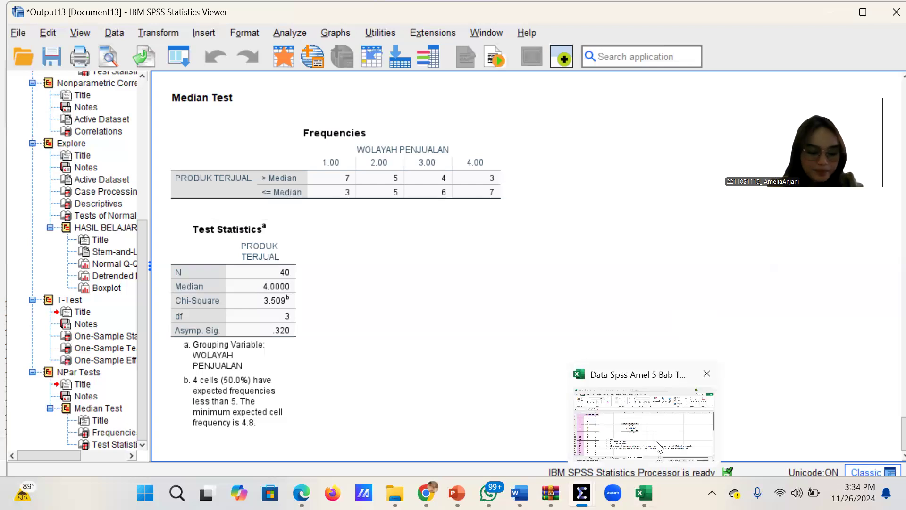
click(658, 445)
click(532, 291)
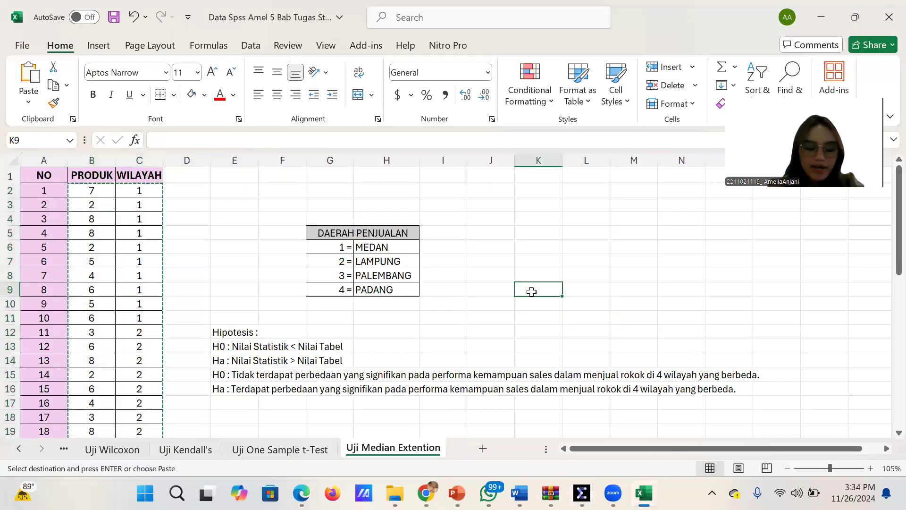
scroll(272, 344, down, 2)
click(272, 347)
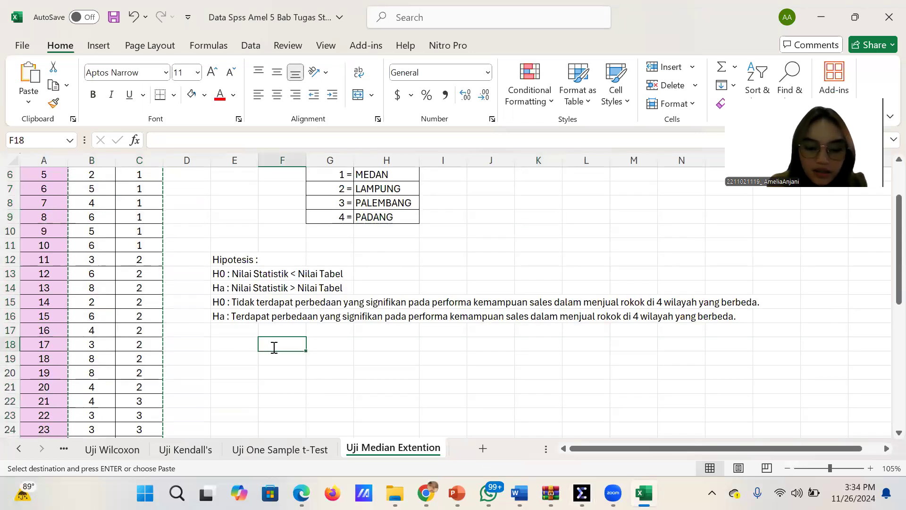
text(n)
key(BackSpace)
key(BackSpace)
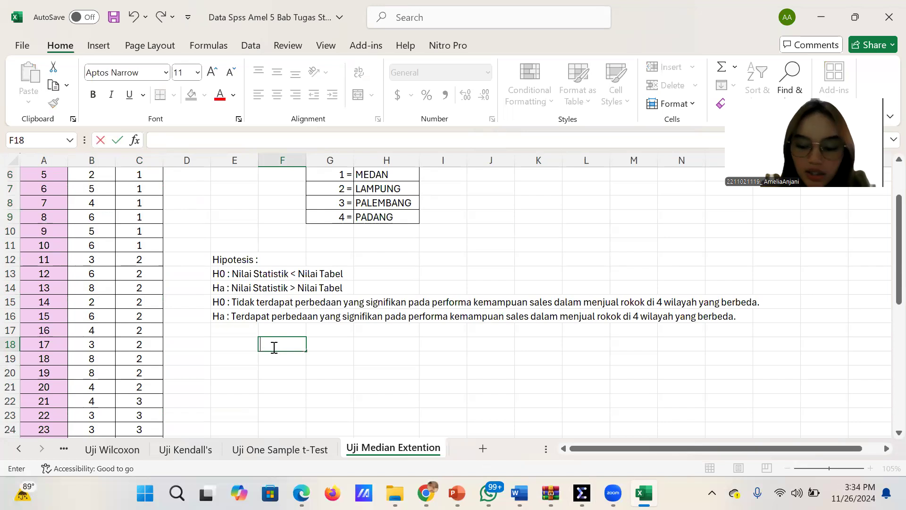
text(0,)
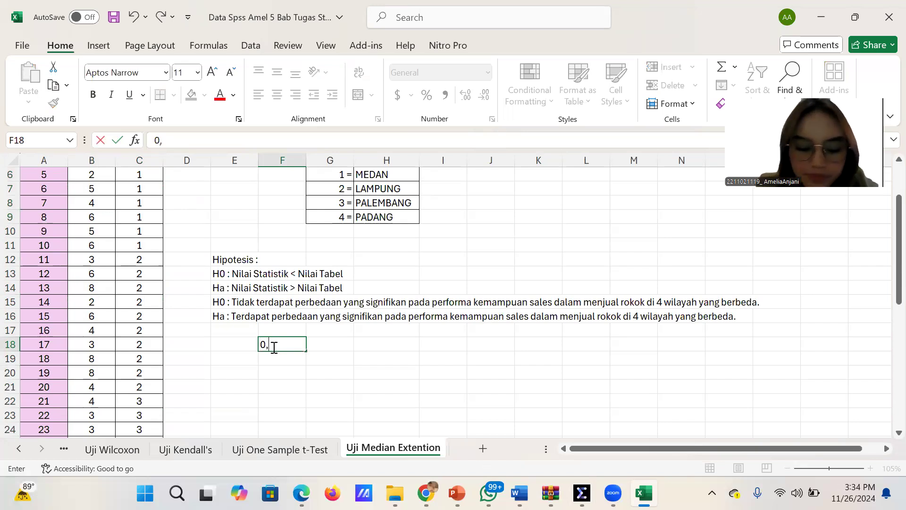
text(3)
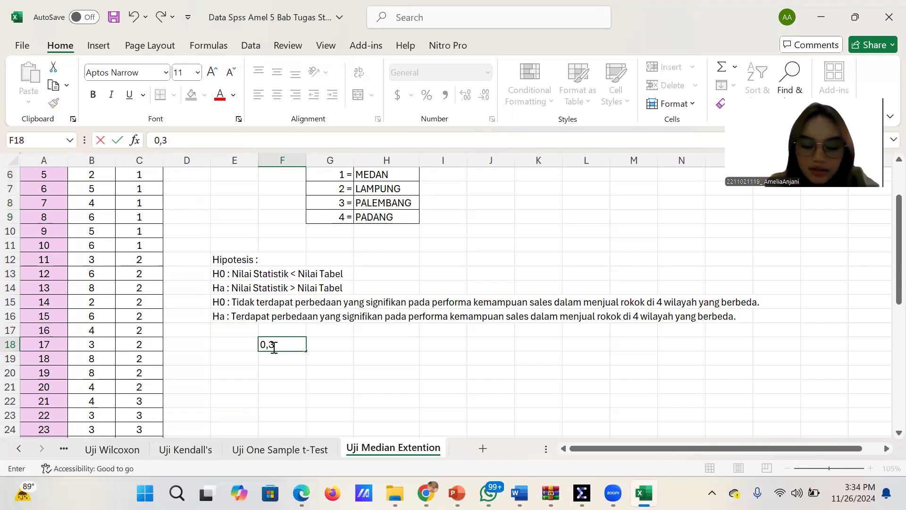
mouse_move(581, 494)
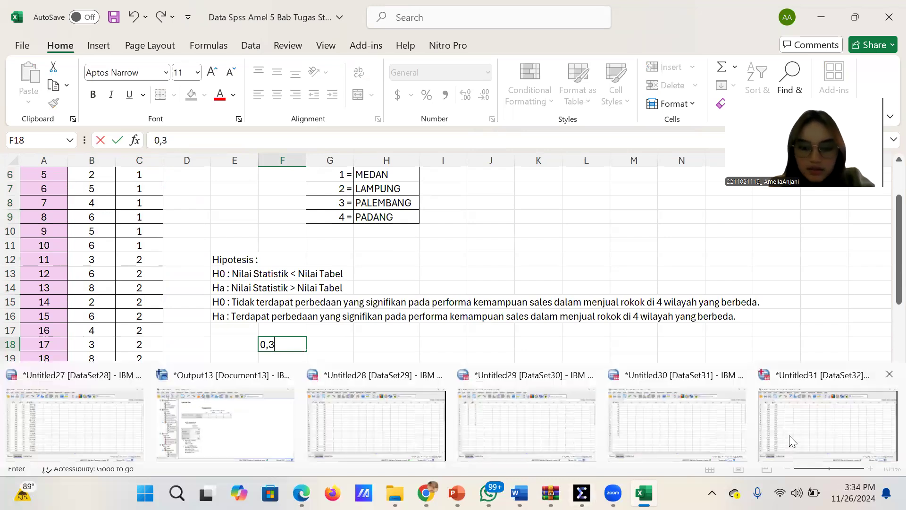
click(789, 436)
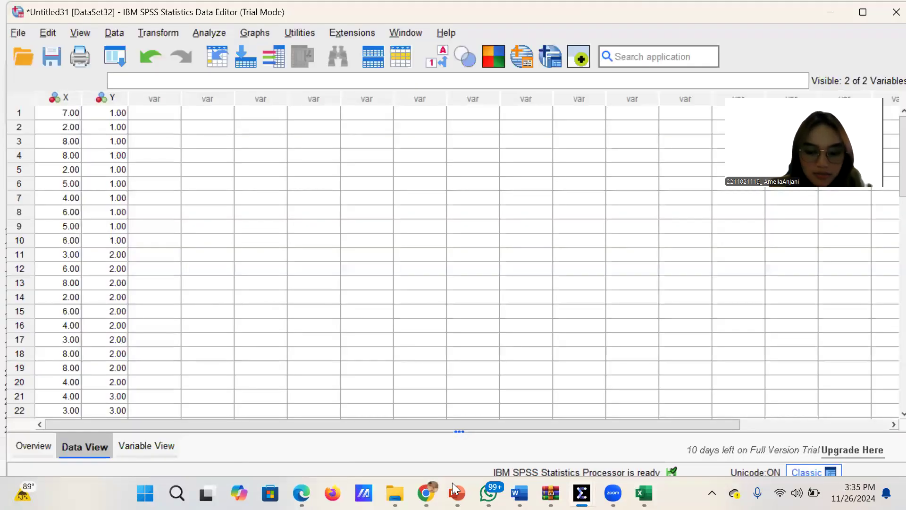
mouse_move(582, 493)
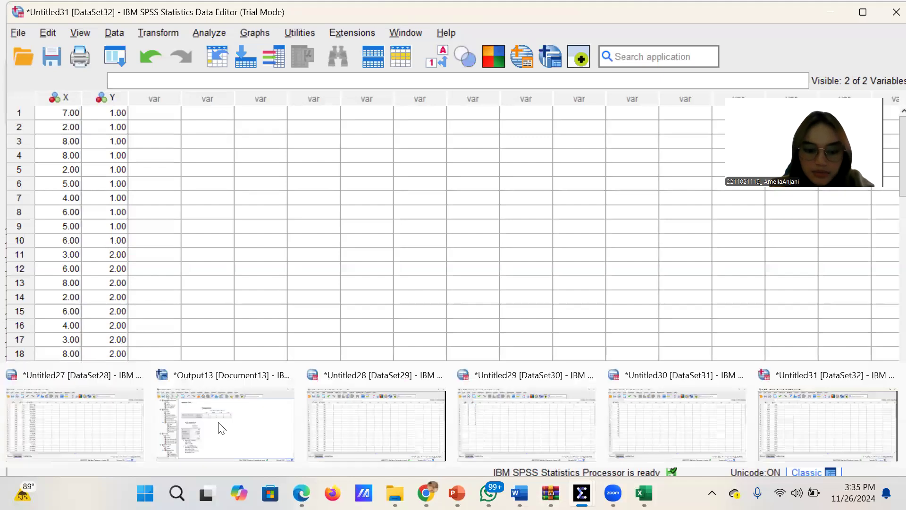
click(314, 366)
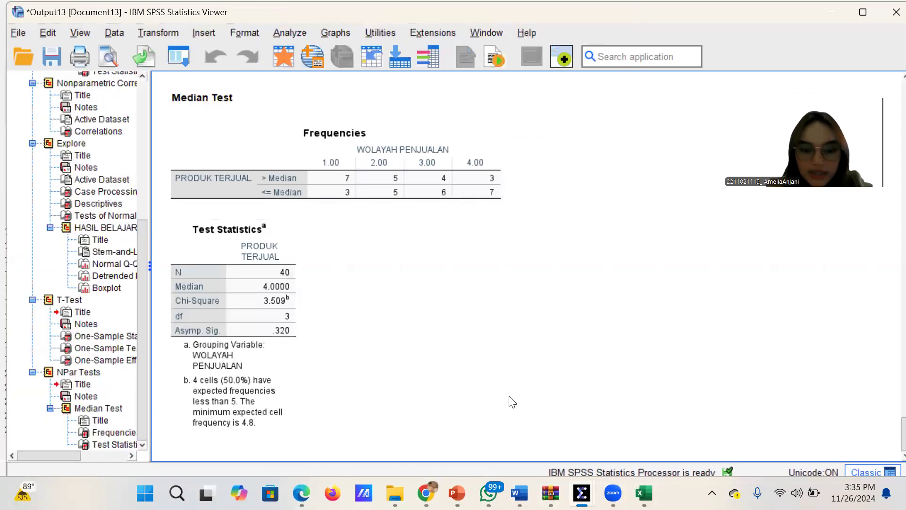
mouse_move(644, 493)
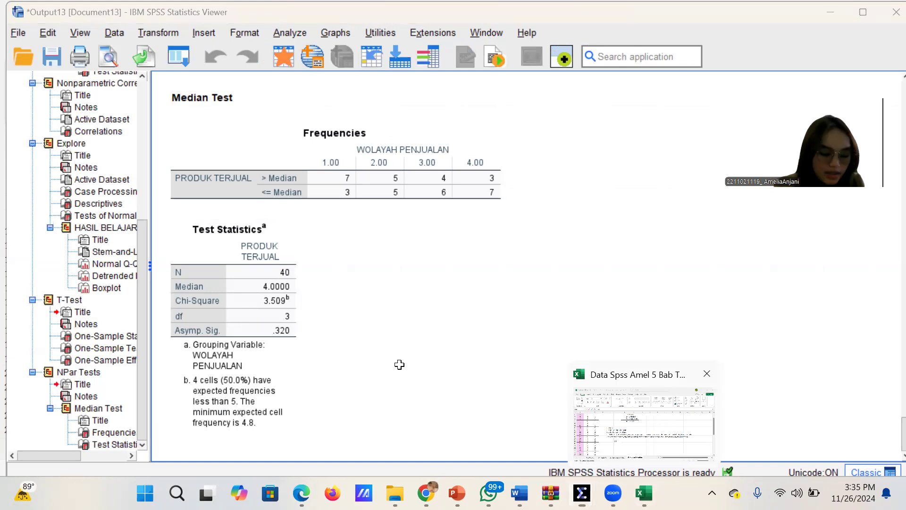
text(0,35)
key(BackSpace)
key(BackSpace)
key(BackSpace)
key(BackSpace)
Enter the comparison "3,509 < 7,815" in cell F18 below the hypotheses
text(3)
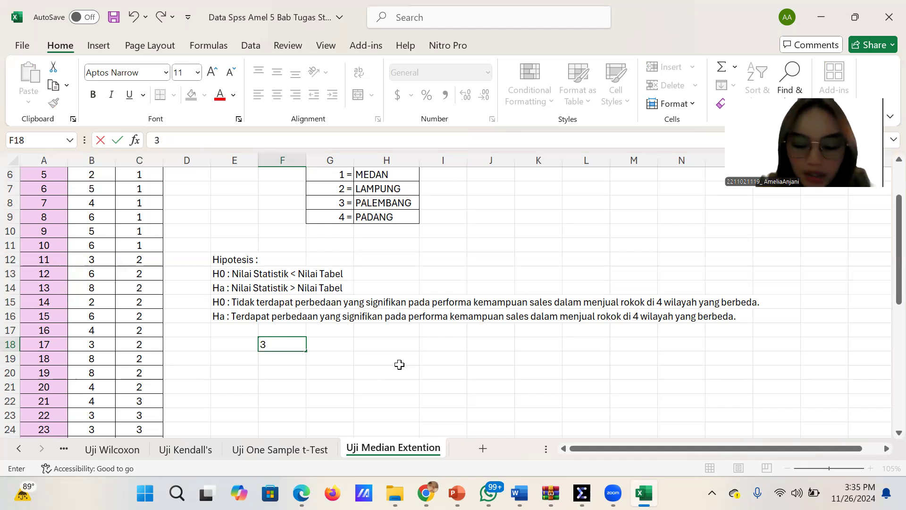
text(,509)
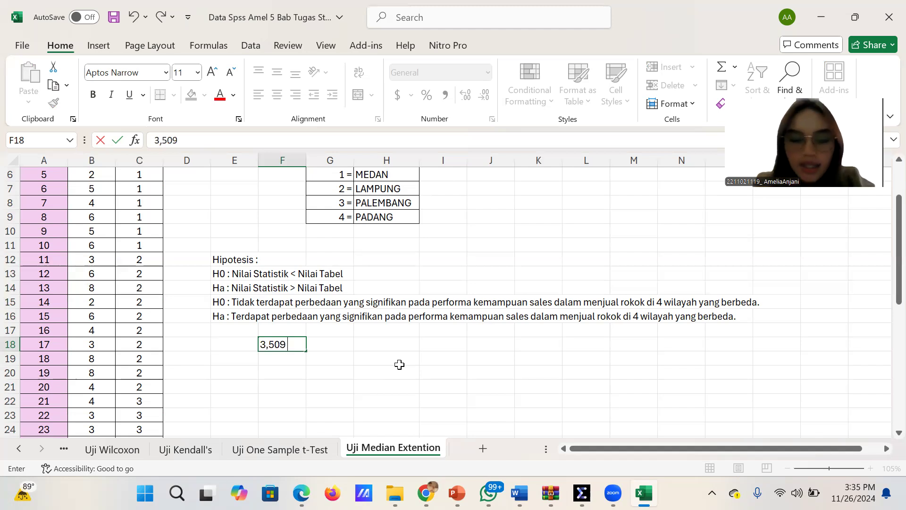
text( <)
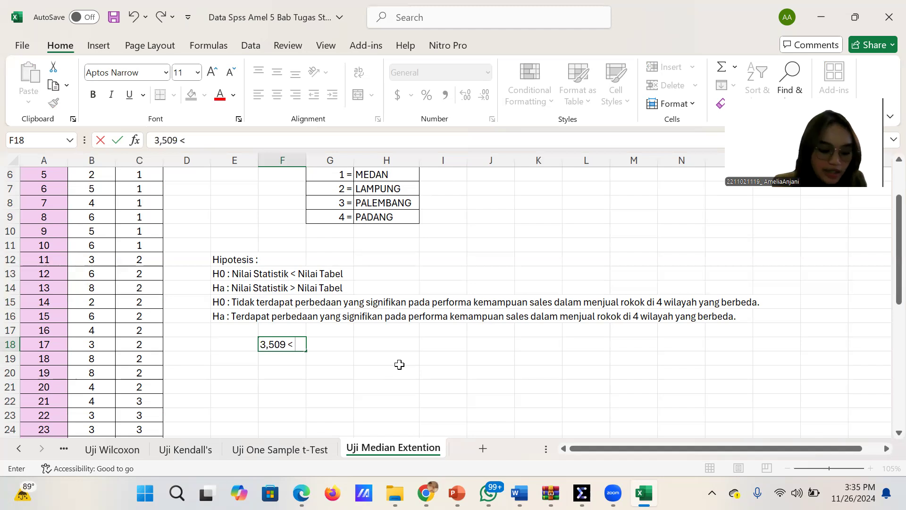
text( 7,)
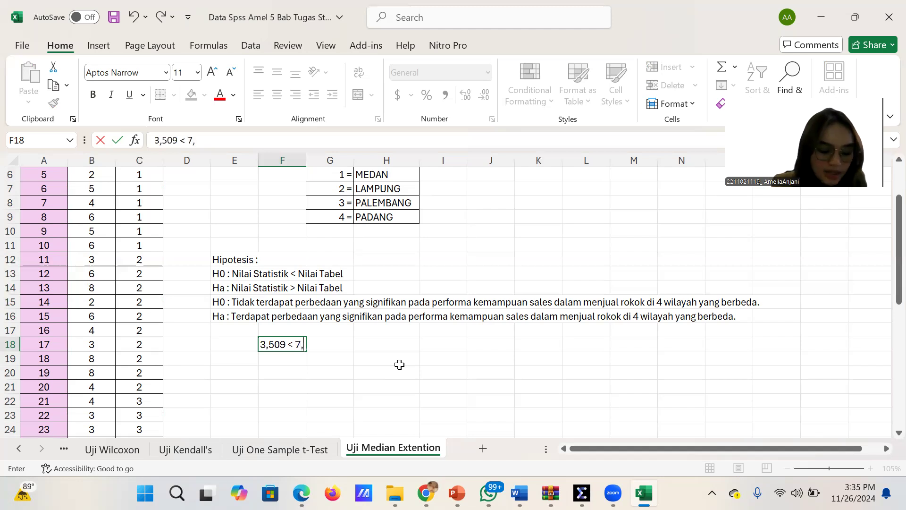
text(815)
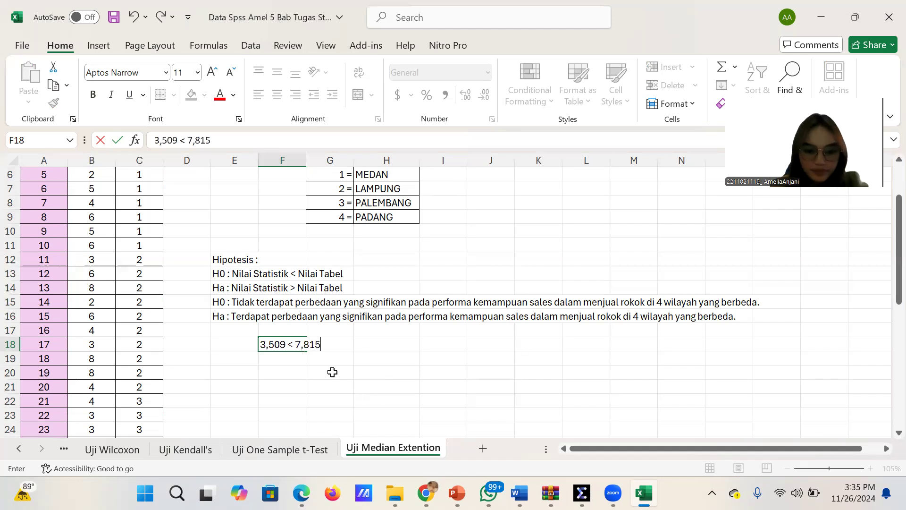
click(329, 400)
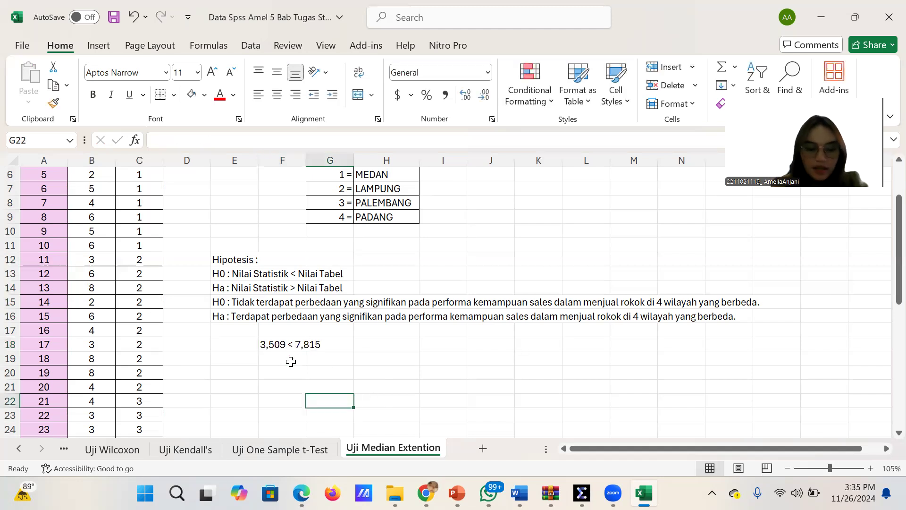
Enter the comparison "7,815 > 0,320" in cell F19, directly beneath the first comparison
click(291, 362)
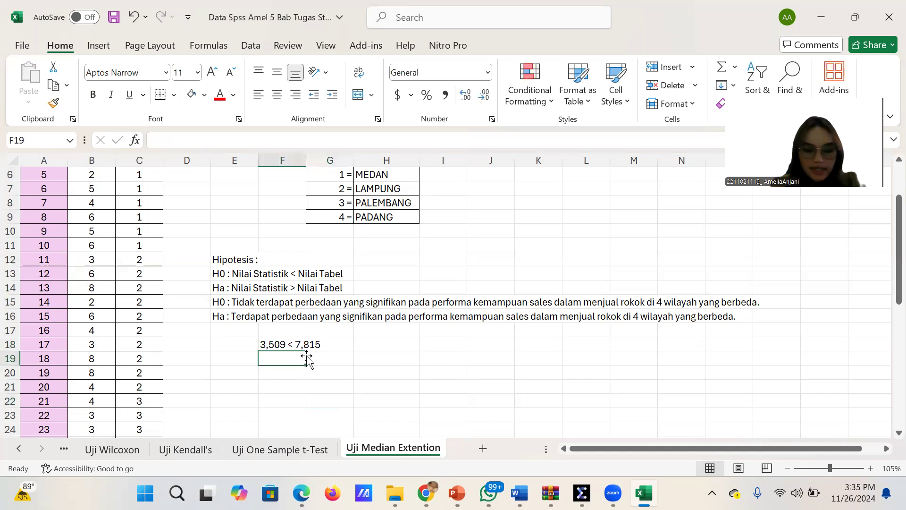
text(7)
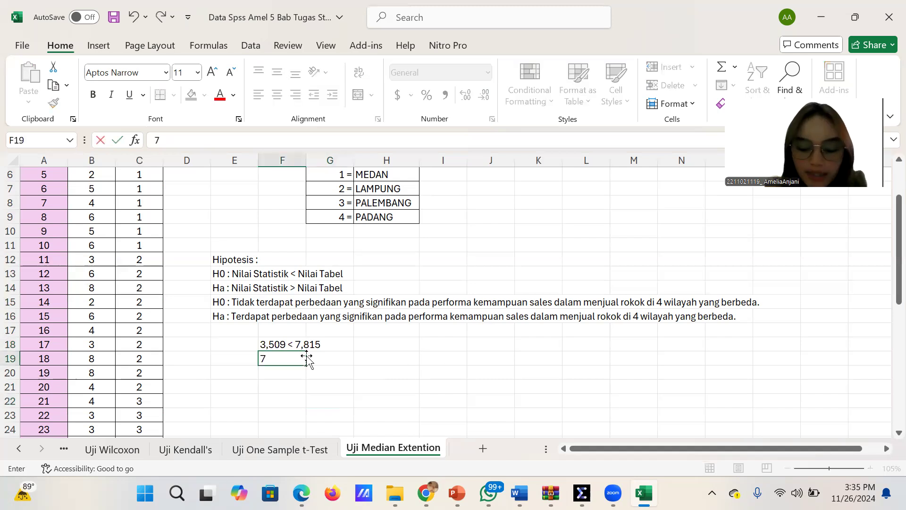
text(,815)
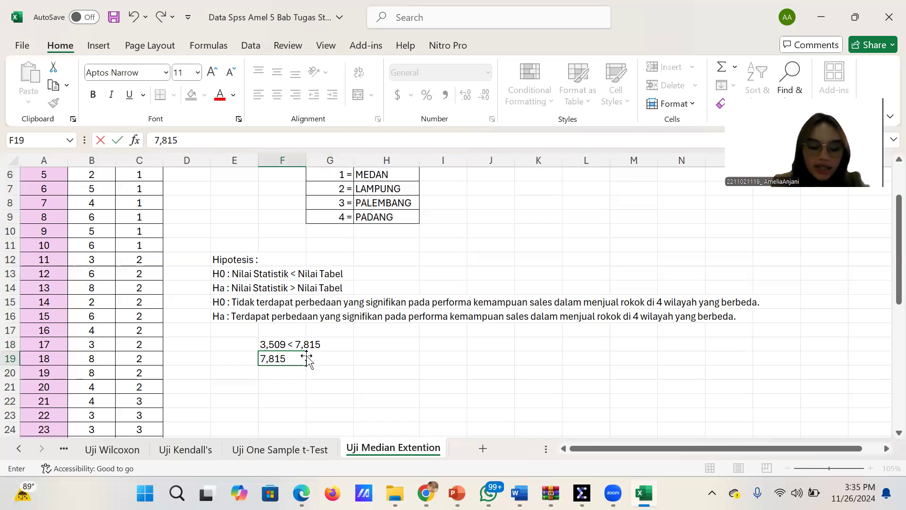
text( >)
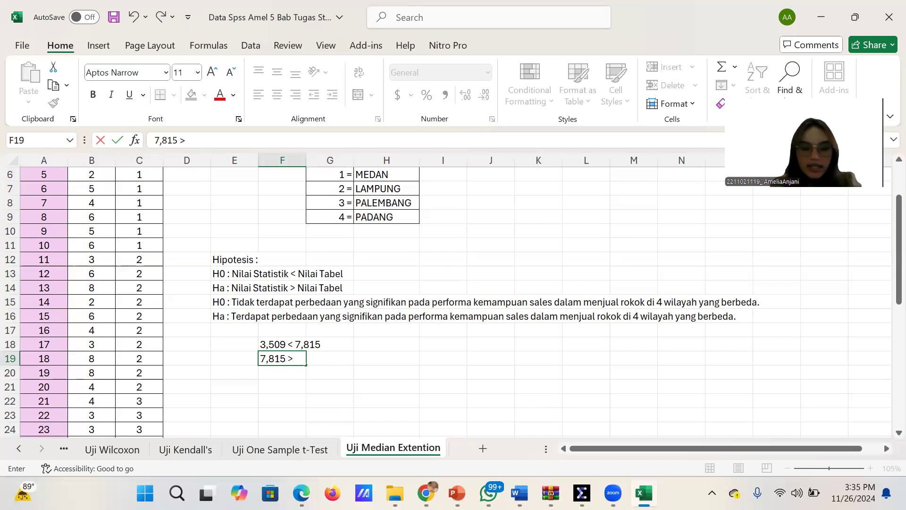
mouse_move(613, 493)
mouse_move(582, 493)
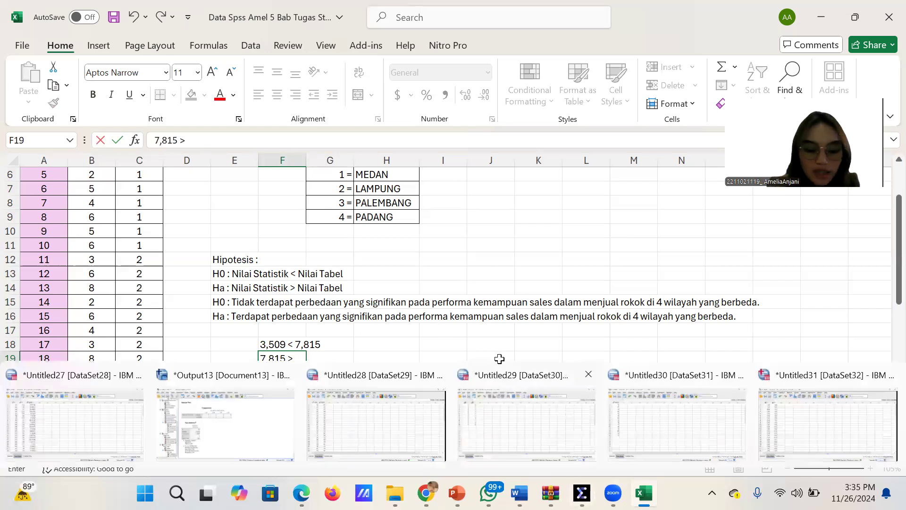
text(0)
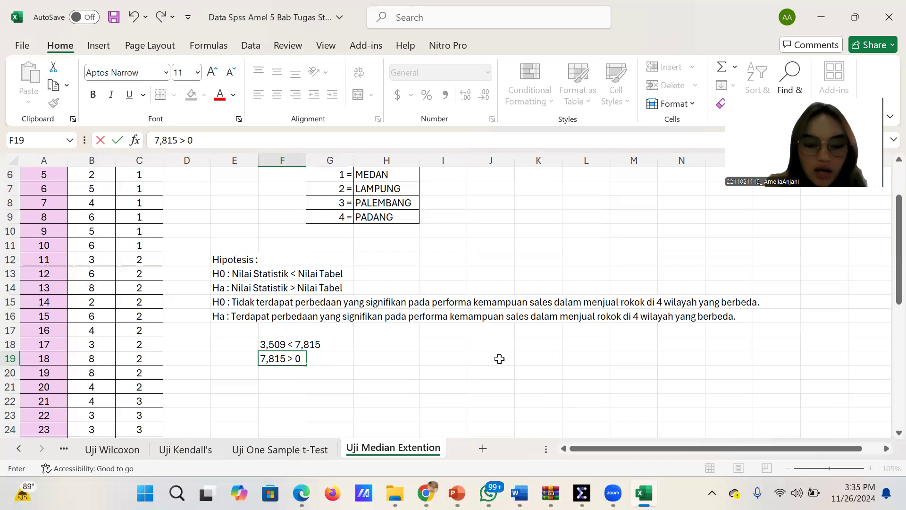
text(,329)
key(BackSpace)
text(0)
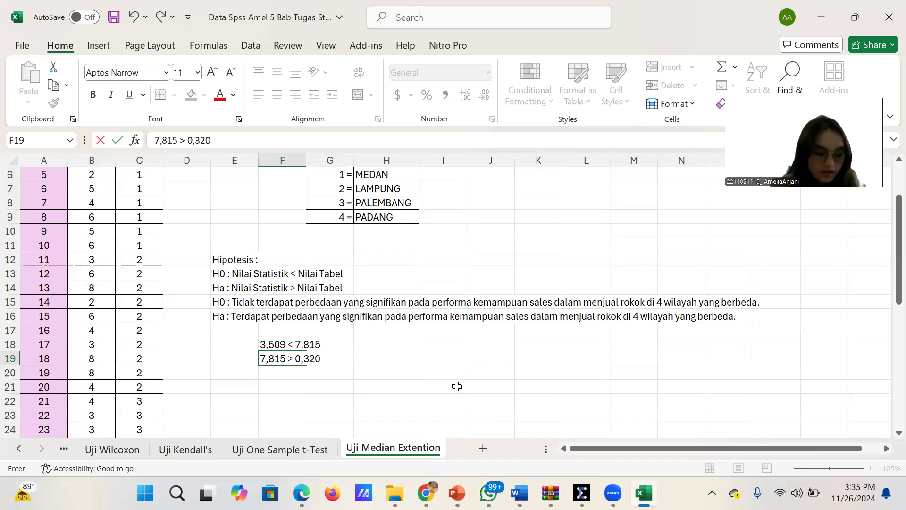
click(377, 390)
click(473, 344)
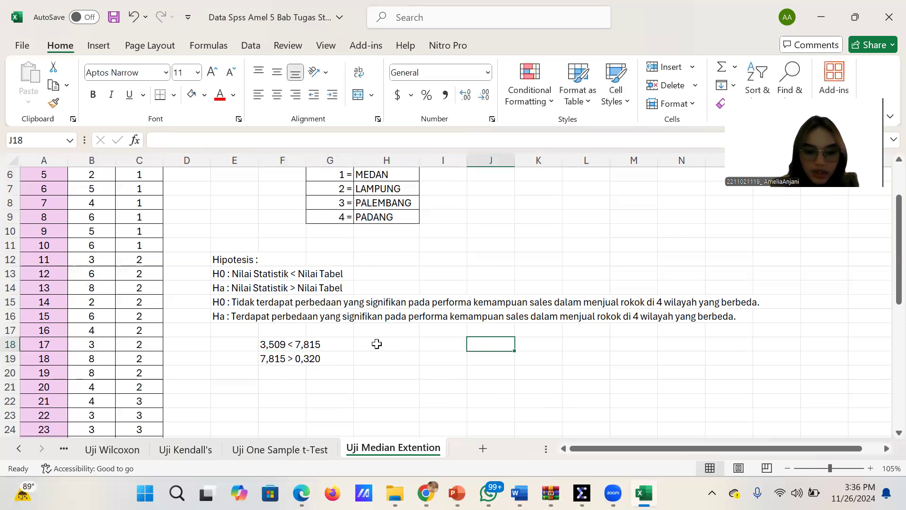
Enter the significance comparison "0,320 > 0,05" in cell H18, on the same row as the first comparison
click(377, 344)
text(0,320)
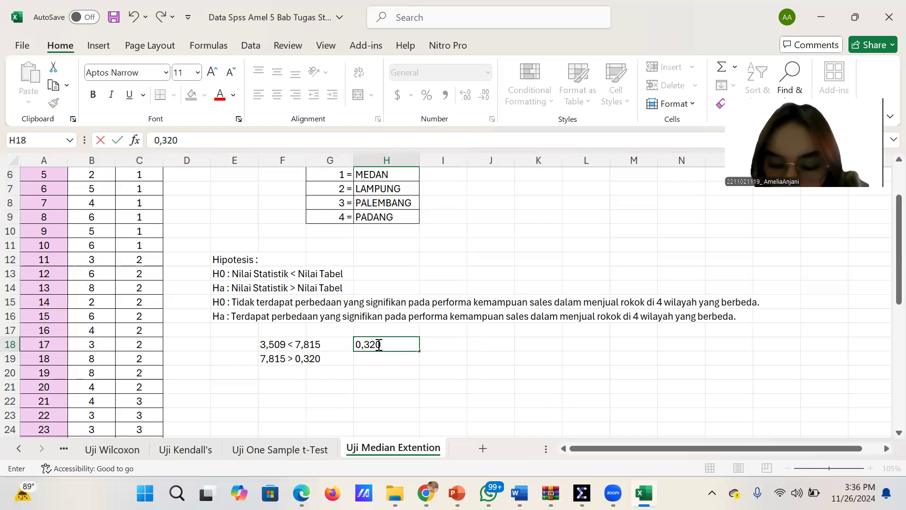
text( > 0,05)
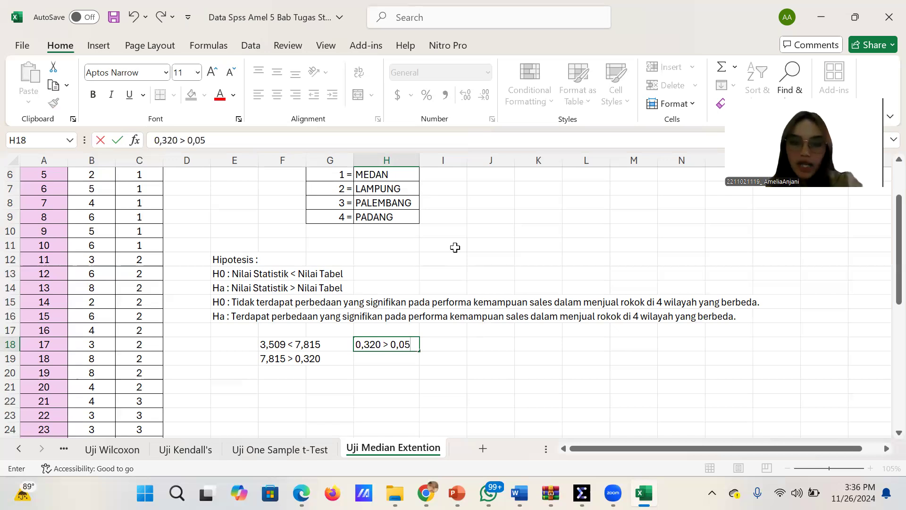
scroll(455, 247, up, 2)
scroll(455, 246, down, 3)
scroll(455, 248, up, 3)
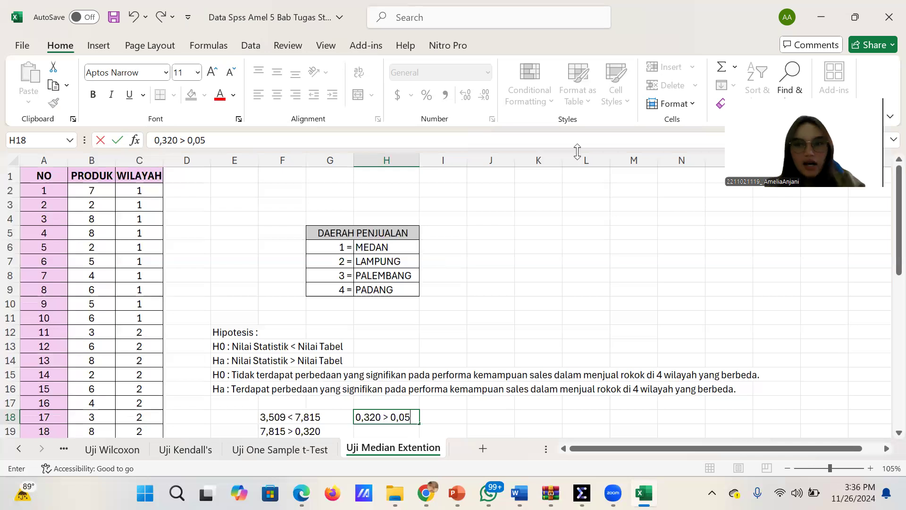
scroll(455, 247, down, 1)
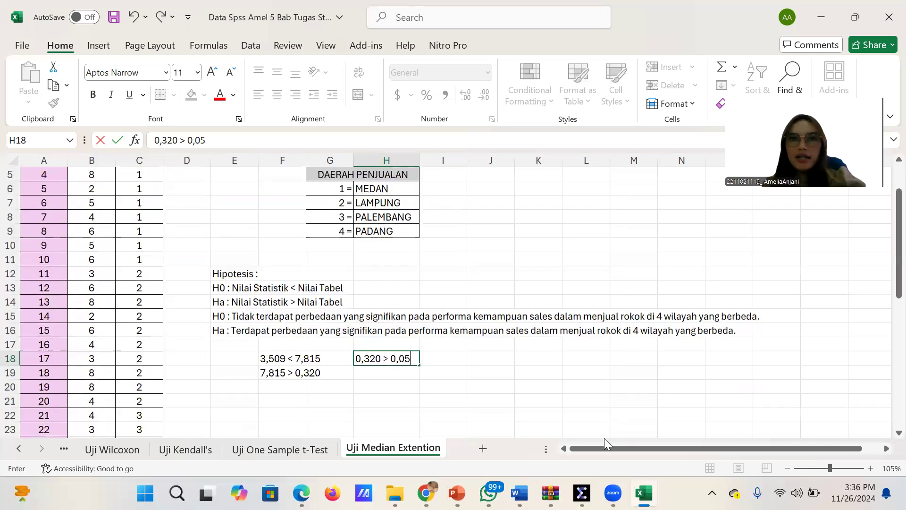